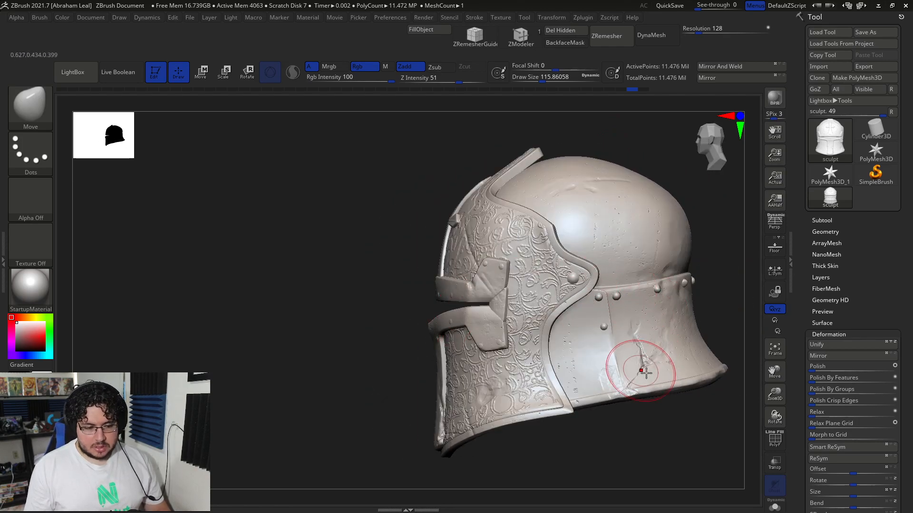
Lower the helmet sculpt to its lowest subdivision level and check the base mesh from the front and sides
drag(723, 206, 625, 261)
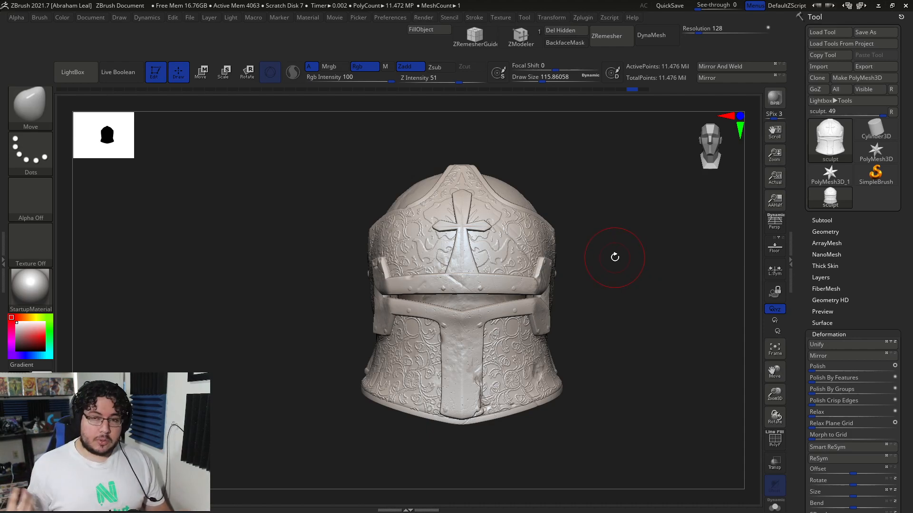
mouse_move(611, 254)
mouse_down()
mouse_move(615, 281)
mouse_move(627, 285)
mouse_move(611, 288)
mouse_move(648, 316)
mouse_move(623, 320)
mouse_up()
key(shift+d)
key(shift+d)
key(shift+d)
key(shift+d)
key(shift+d)
shift+drag(299, 279, 340, 285)
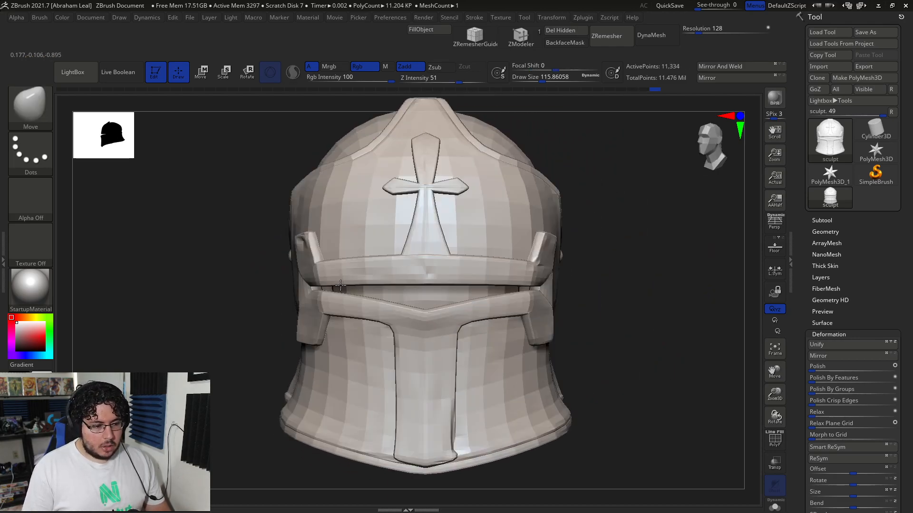
drag(614, 265, 643, 307)
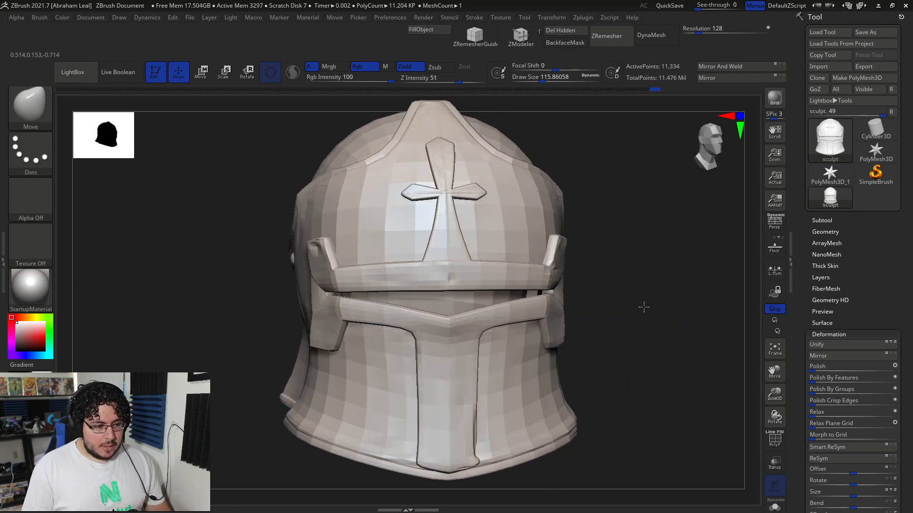
drag(186, 244, 245, 280)
Preview the helmet's UV layout by morphing the mesh flat to its UVs and back
drag(853, 327, 858, 86)
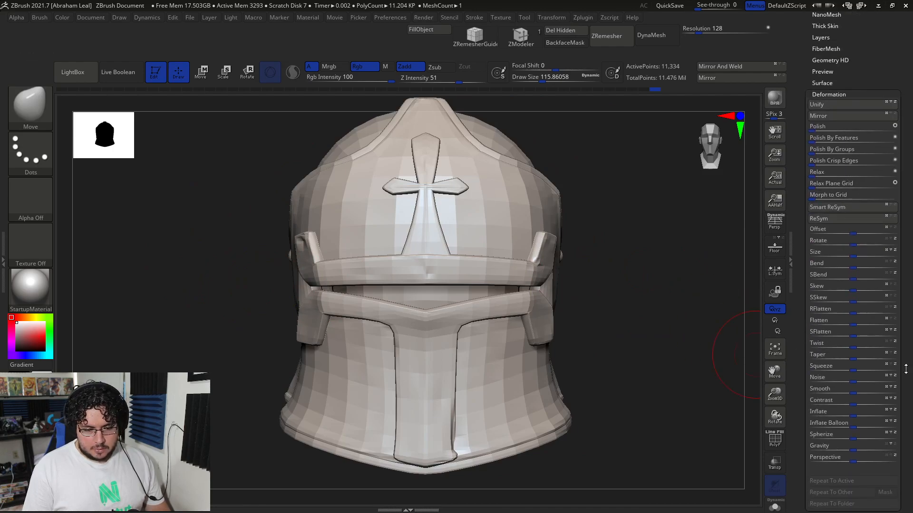
scroll(850, 374, down, 5)
click(828, 378)
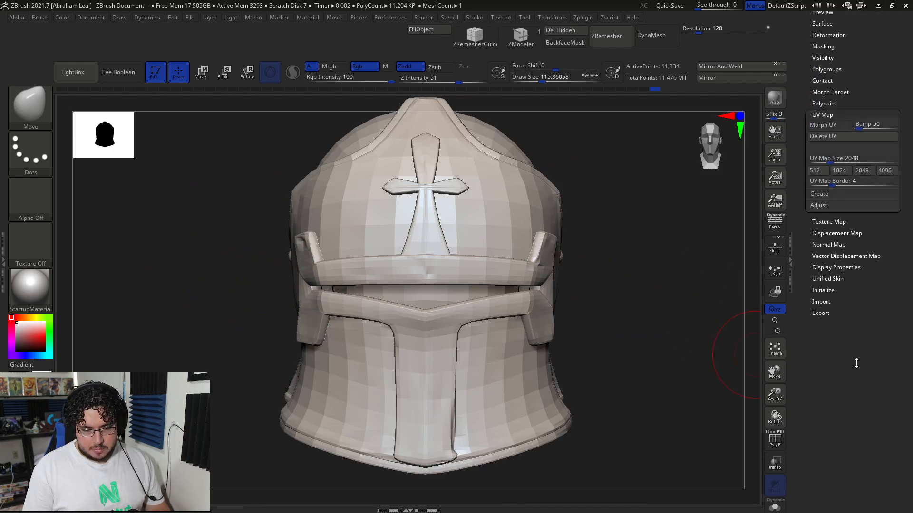
click(829, 221)
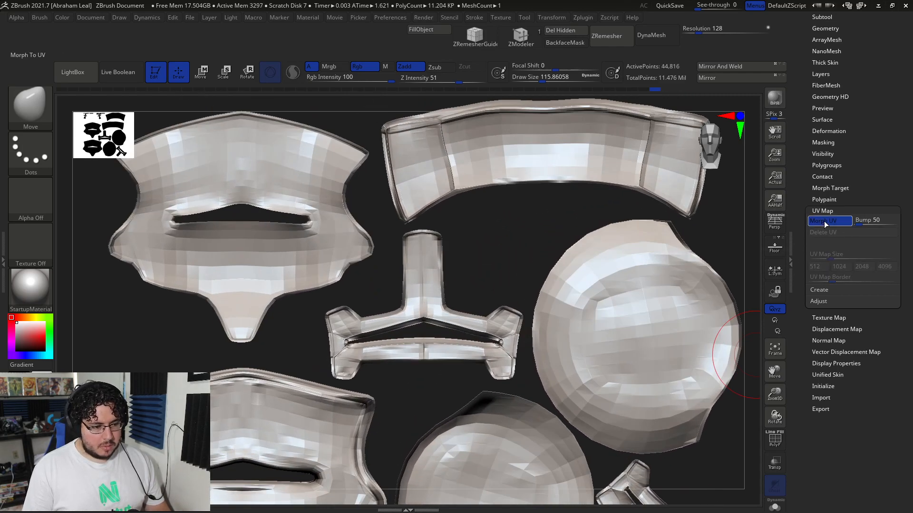
click(826, 221)
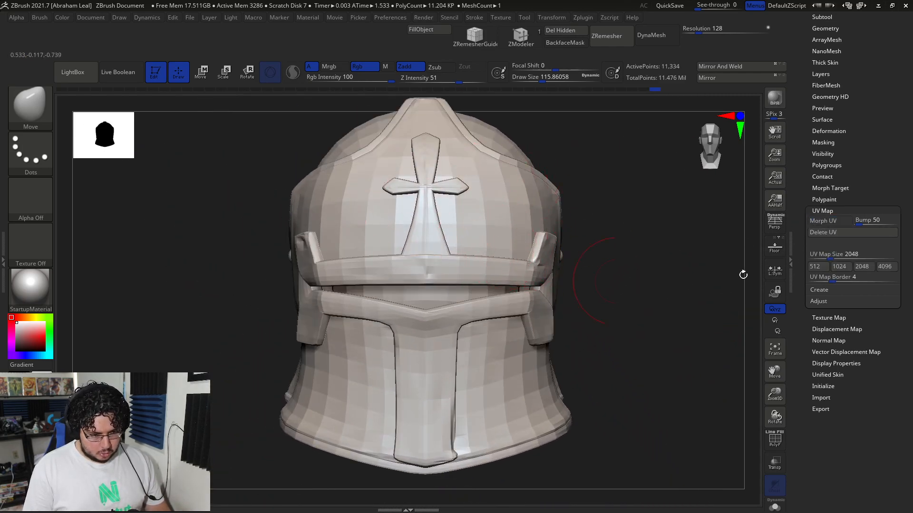
Look over the export and import settings of the helmet tool, including scale and axis offsets
drag(904, 253, 898, 393)
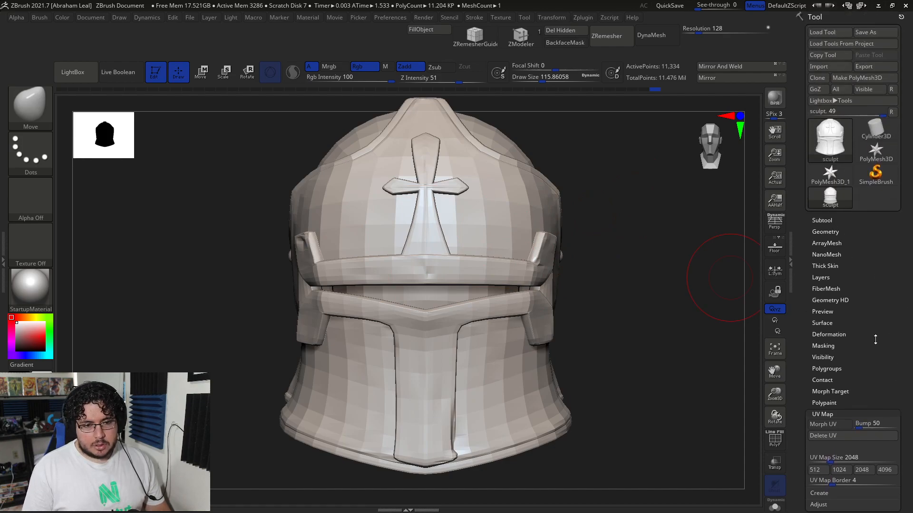
drag(880, 316, 848, 227)
click(825, 275)
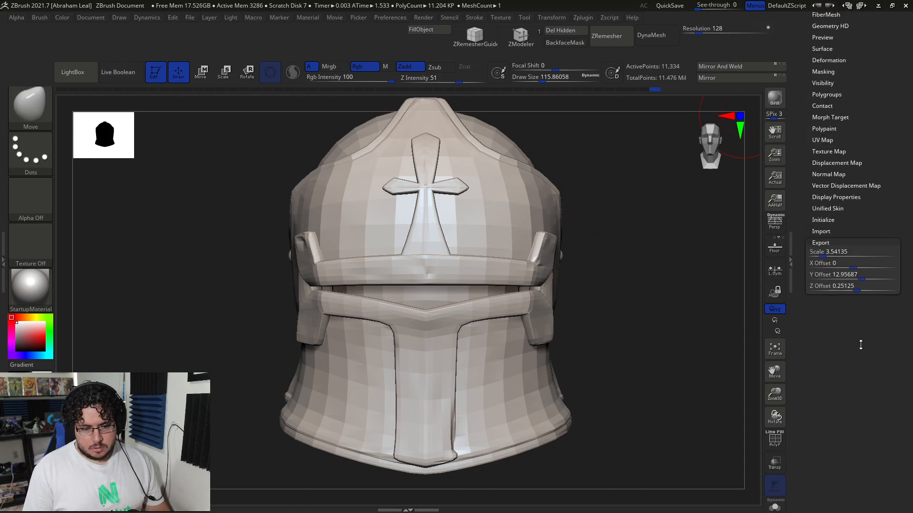
click(840, 244)
click(840, 245)
click(829, 232)
click(829, 233)
click(835, 243)
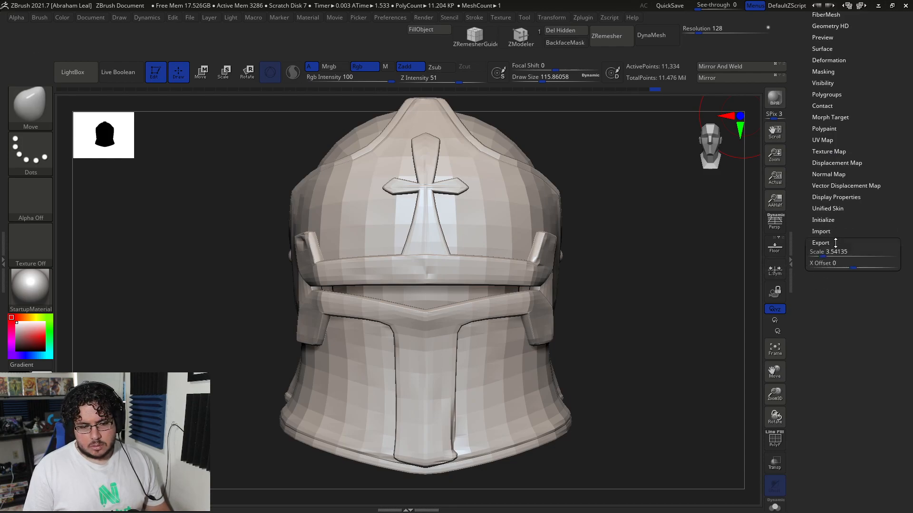
drag(887, 174, 848, 357)
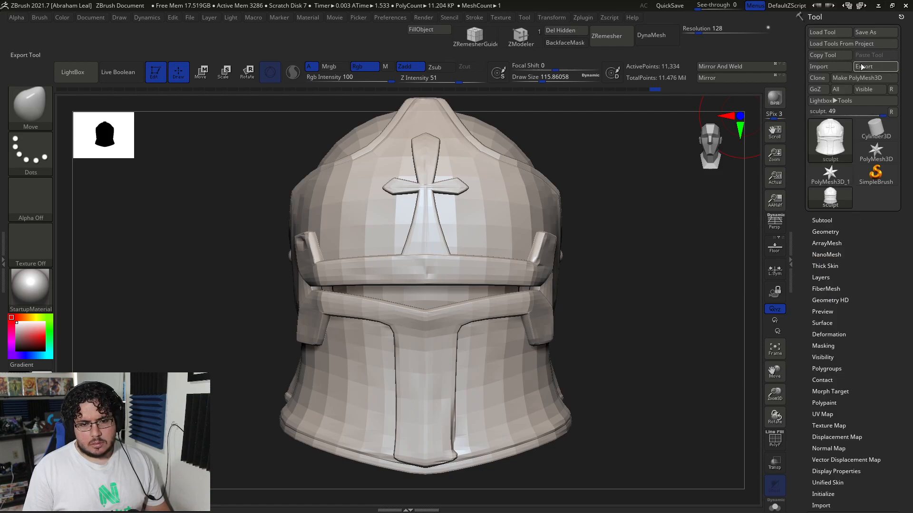
Make a PolyMesh3D copy of the low-level helmet, check its export settings, and return to the original sculpt tool
drag(685, 239, 754, 220)
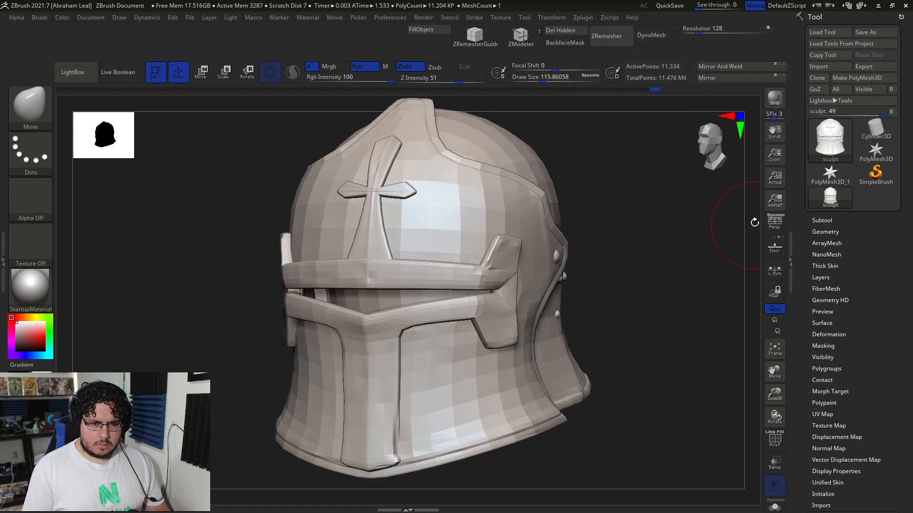
click(854, 78)
scroll(827, 223, down, 6)
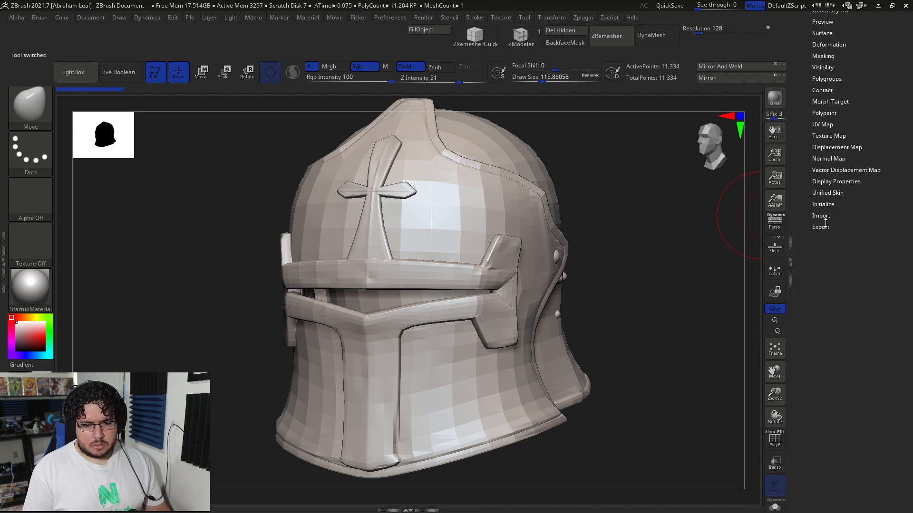
click(820, 227)
click(840, 226)
drag(851, 188, 851, 357)
click(830, 197)
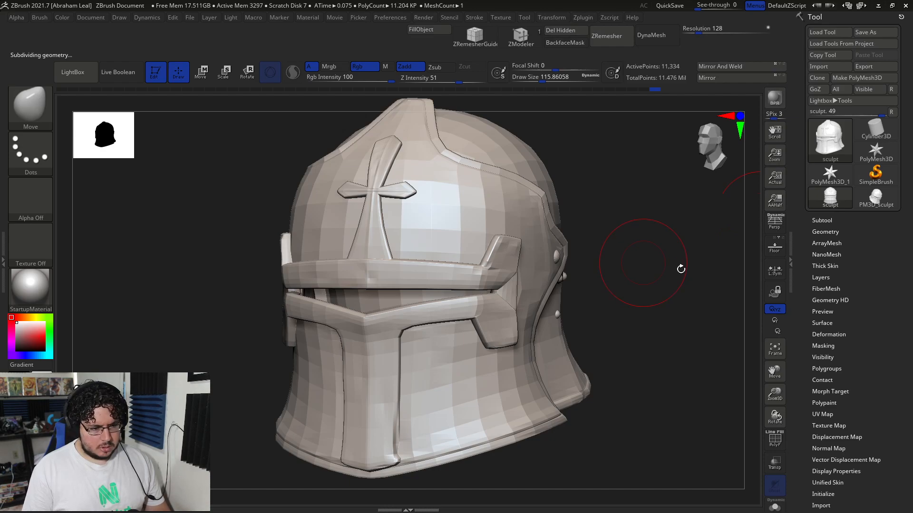
Raise the original helmet to its highest subdivision level and compare it with the PolyMesh3D copy, declining Dynamic Subdiv
key(d)
key(d)
mouse_move(703, 259)
mouse_down()
mouse_move(674, 251)
mouse_move(705, 255)
mouse_up()
key(d)
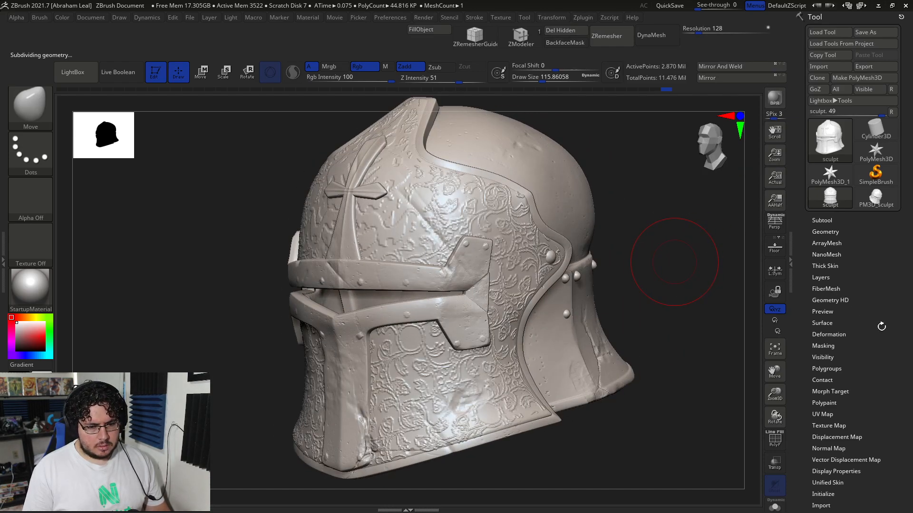
drag(881, 327, 873, 286)
click(866, 145)
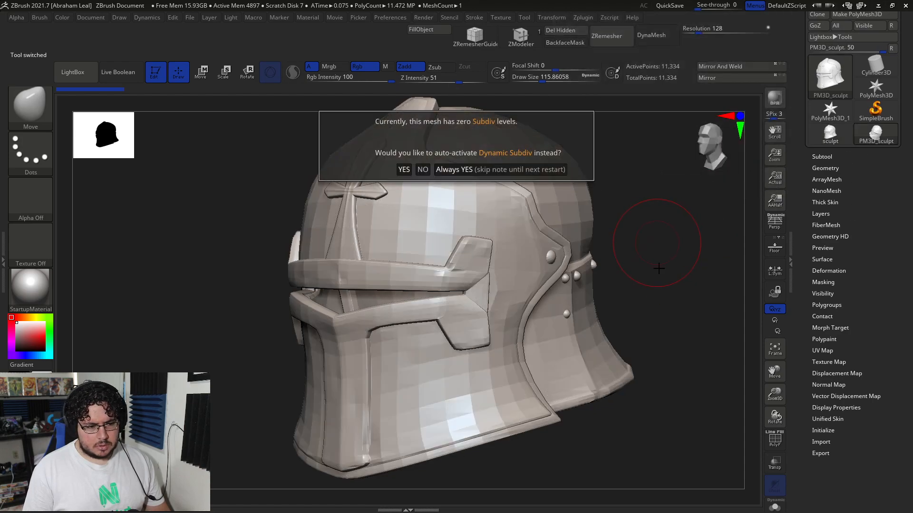
click(421, 170)
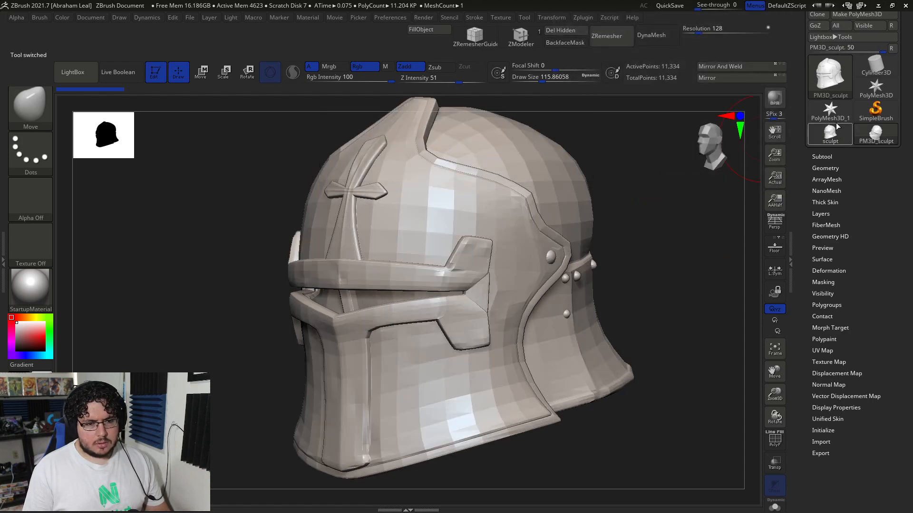
Switch back to the original sculpt tool and lower it to its lowest subdivision level
click(840, 142)
shift+drag(722, 222, 706, 241)
key(shift+d)
key(shift+d)
key(shift+d)
key(shift+d)
key(shift+d)
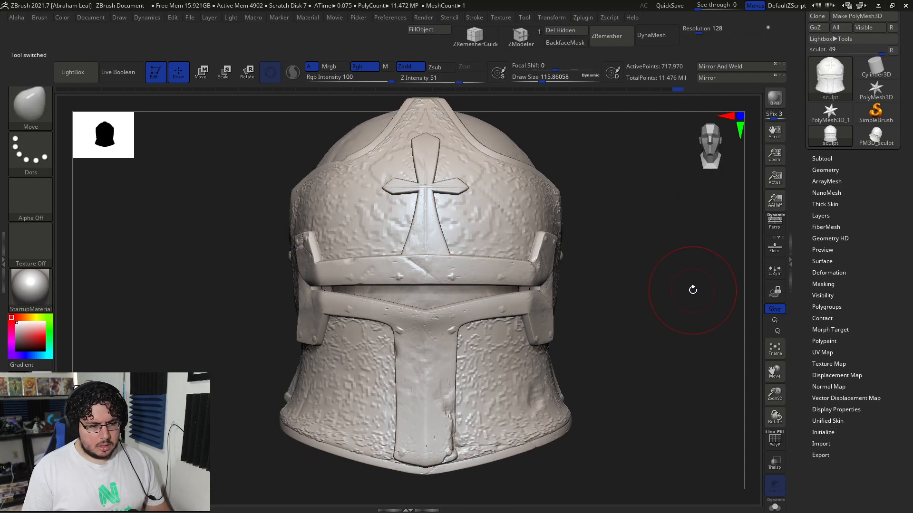
drag(884, 232, 883, 239)
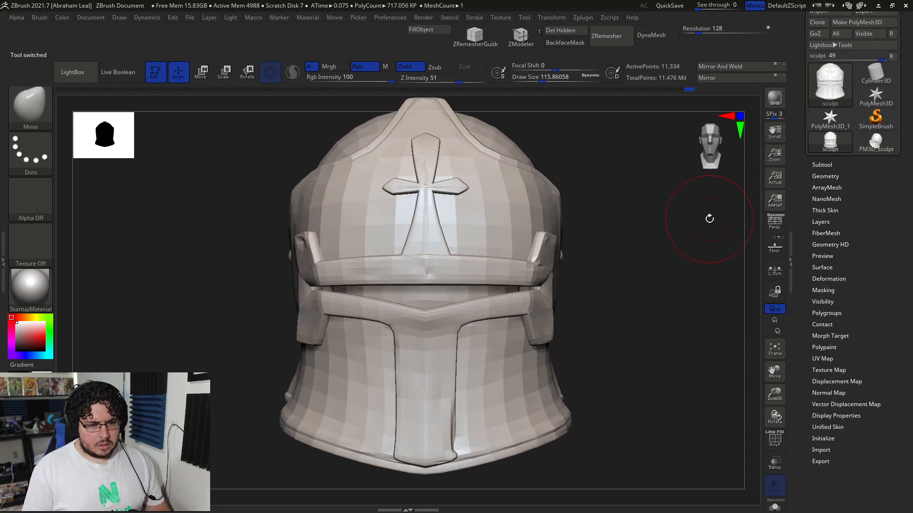
Export the lowest-level helmet mesh as an OBJ file named Helmet_low in the Helmet assets folder
shift+drag(709, 219, 666, 221)
drag(881, 243, 881, 299)
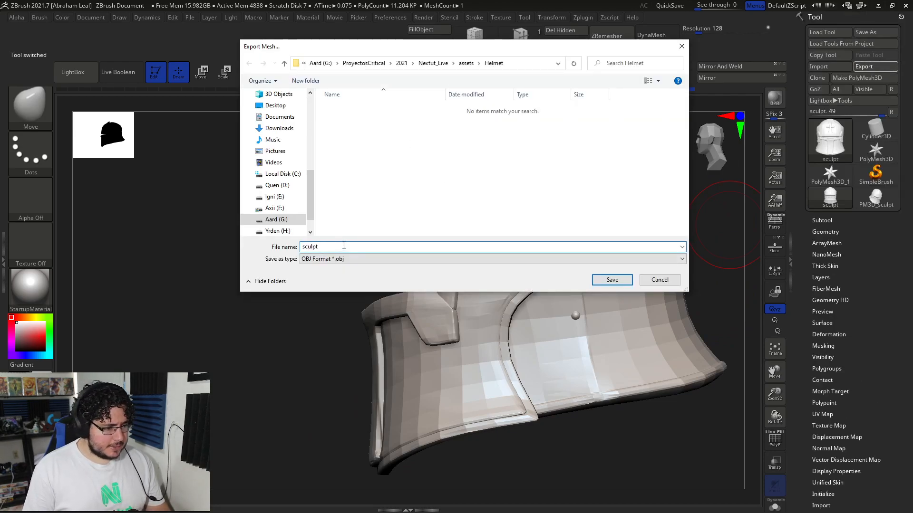
key(BackSpace)
key(BackSpace)
key(BackSpace)
key(BackSpace)
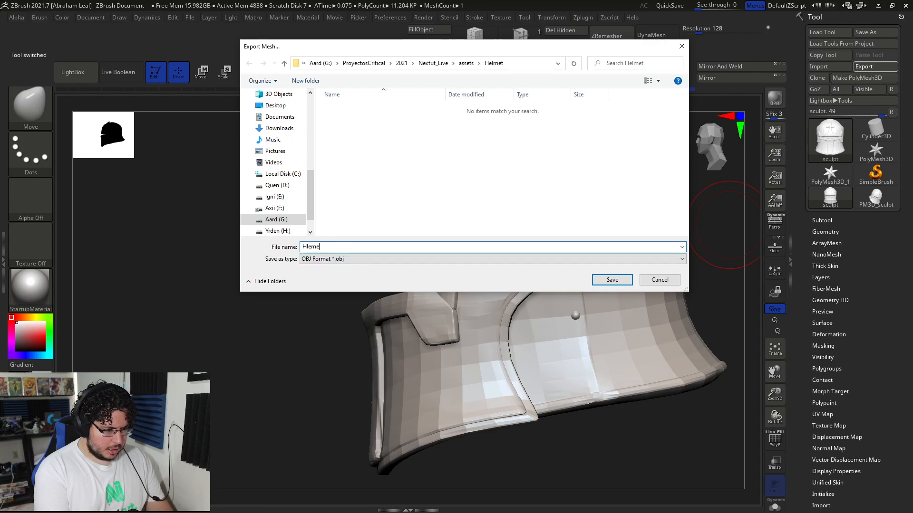
text(Hle)
key(BackSpace)
key(BackSpace)
text(el)
text(_Hi)
key(BackSpace)
key(BackSpace)
key(BackSpace)
text(_low)
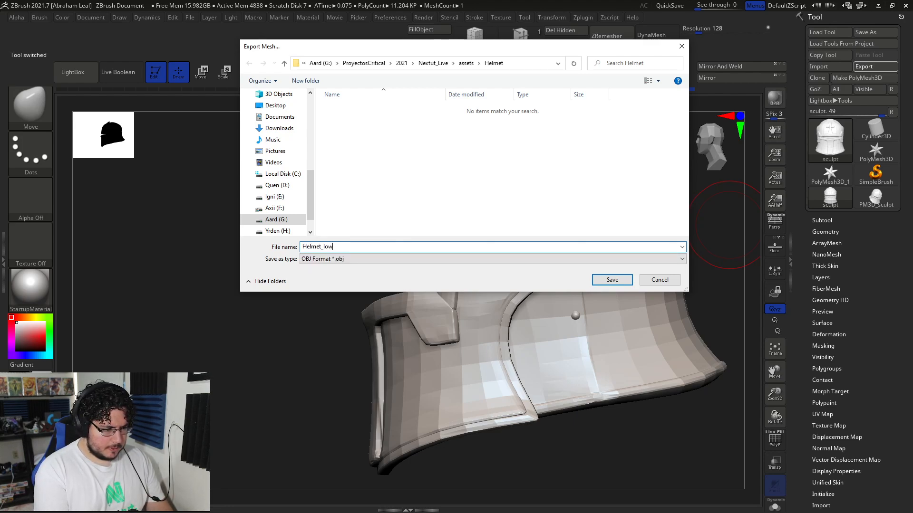
key(Return)
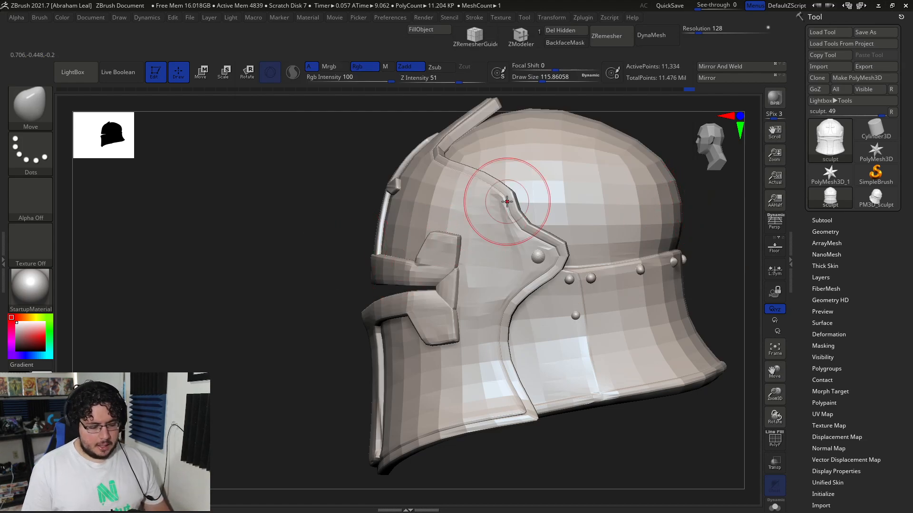
Raise the helmet sculpt to its highest subdivision level and make a PolyMesh3D copy of it
key(d)
key(d)
key(d)
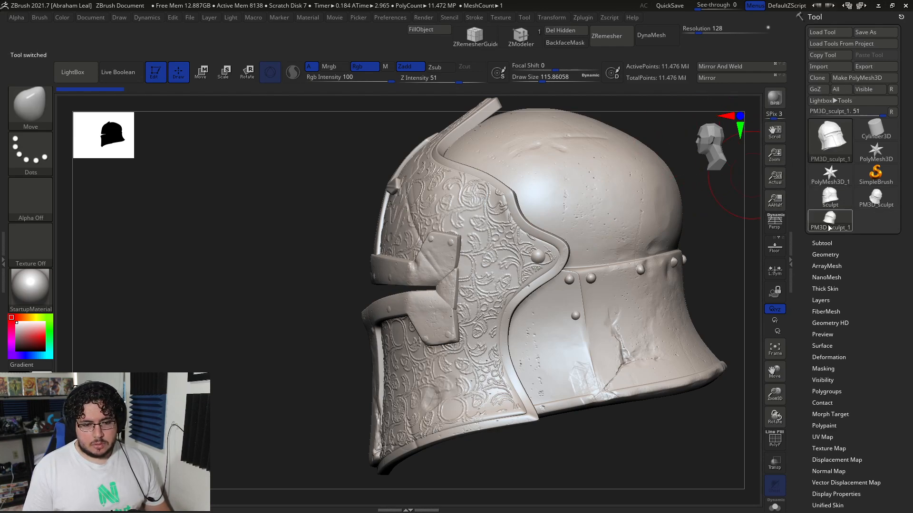
Decimate the high-resolution helmet copy to 250,000 points with Decimation Master and inspect the preserved detail
drag(658, 148, 688, 133)
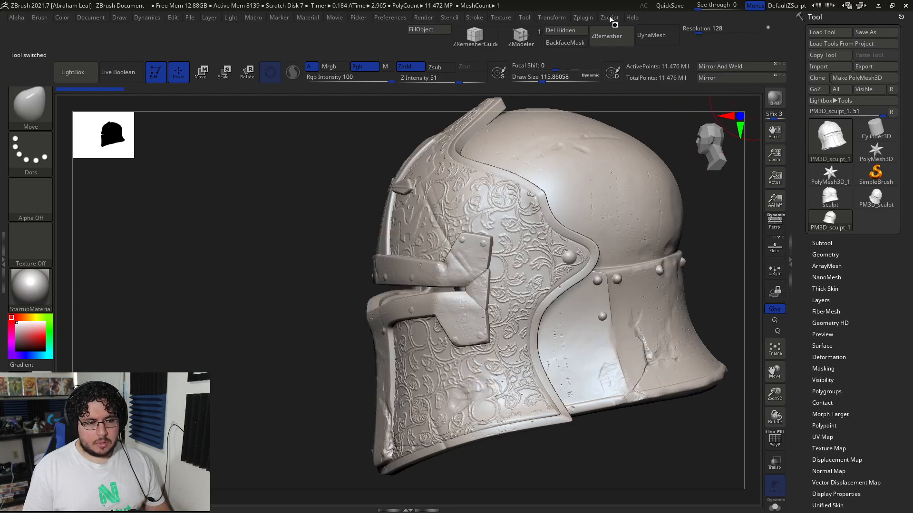
click(587, 18)
click(615, 135)
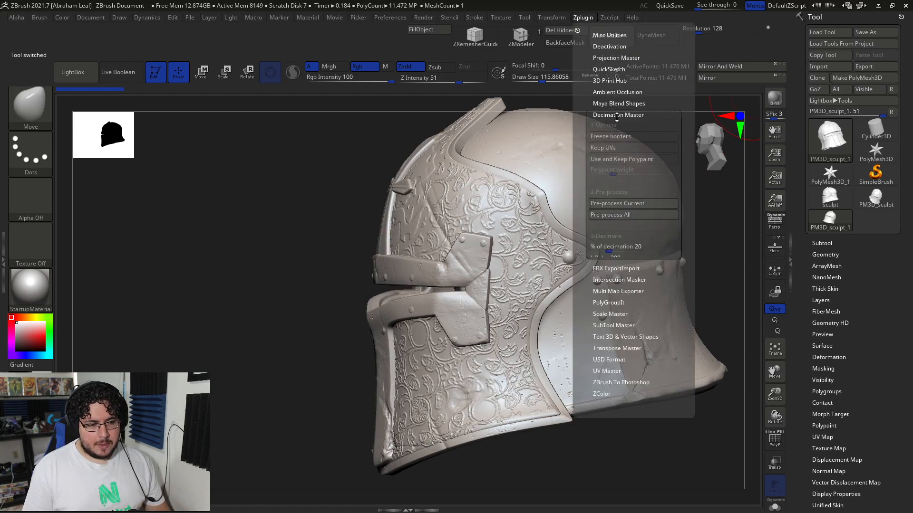
click(664, 326)
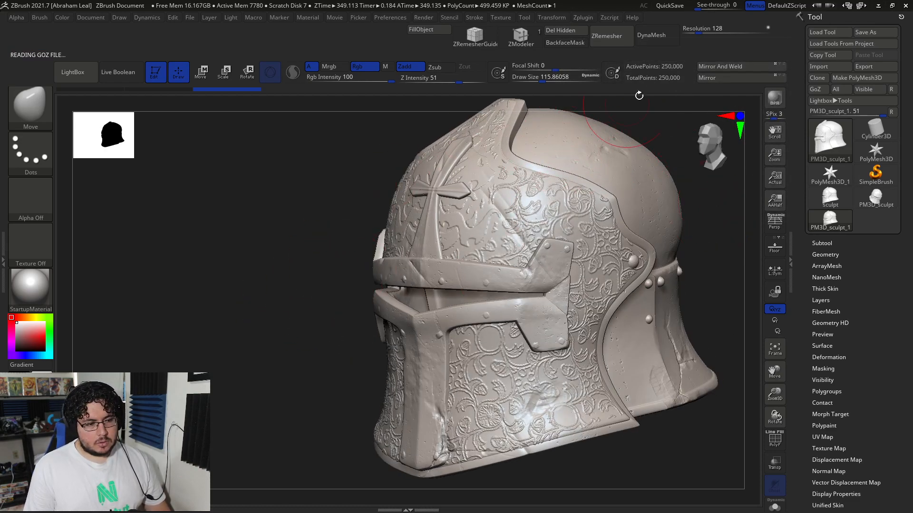
alt+drag(293, 225, 260, 244)
drag(647, 137, 632, 141)
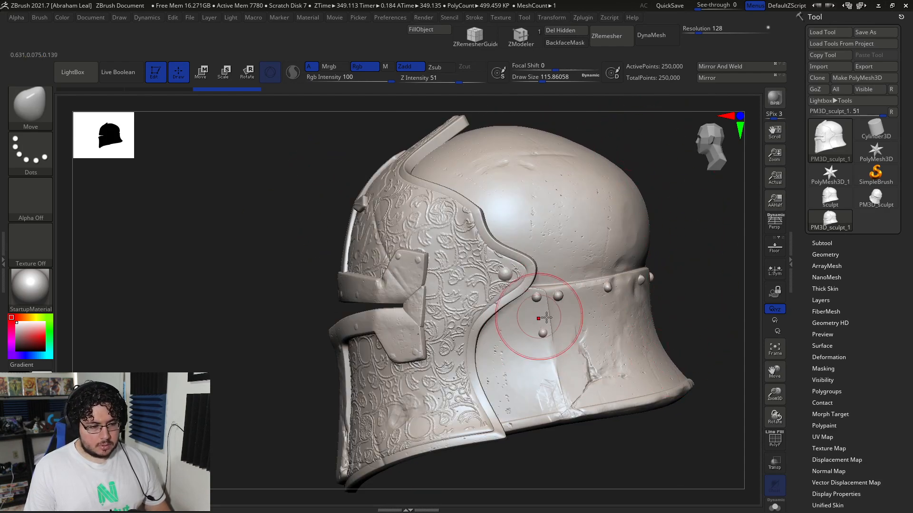
Export the decimated helmet as an OBJ file named Helmet_high in the Helmet assets folder
click(864, 67)
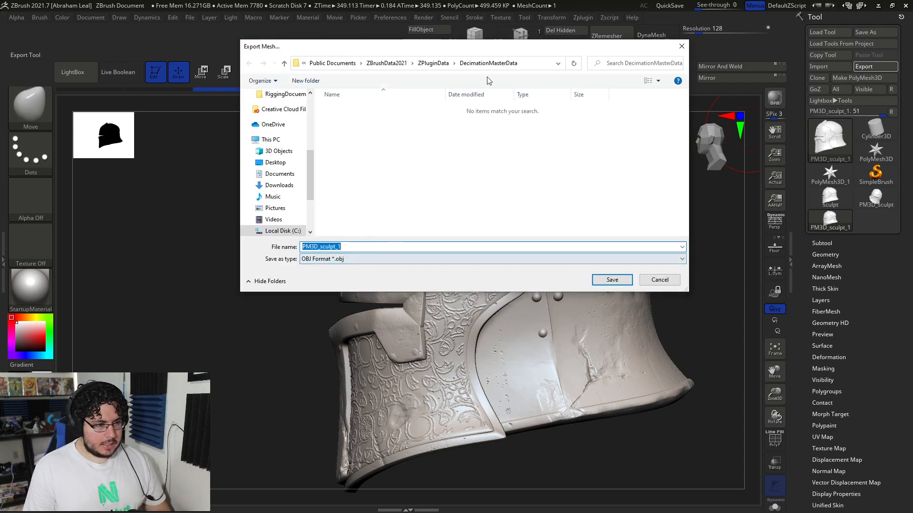
scroll(274, 164, up, 2)
click(274, 117)
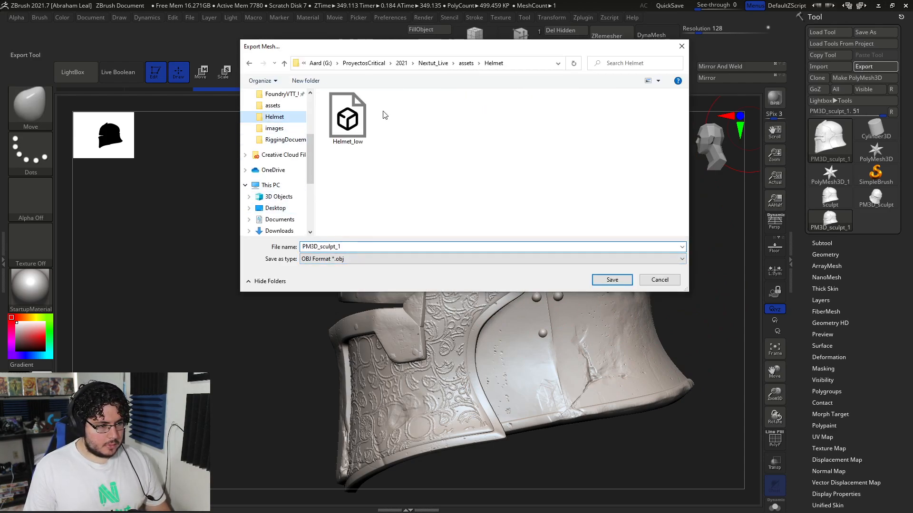
click(349, 138)
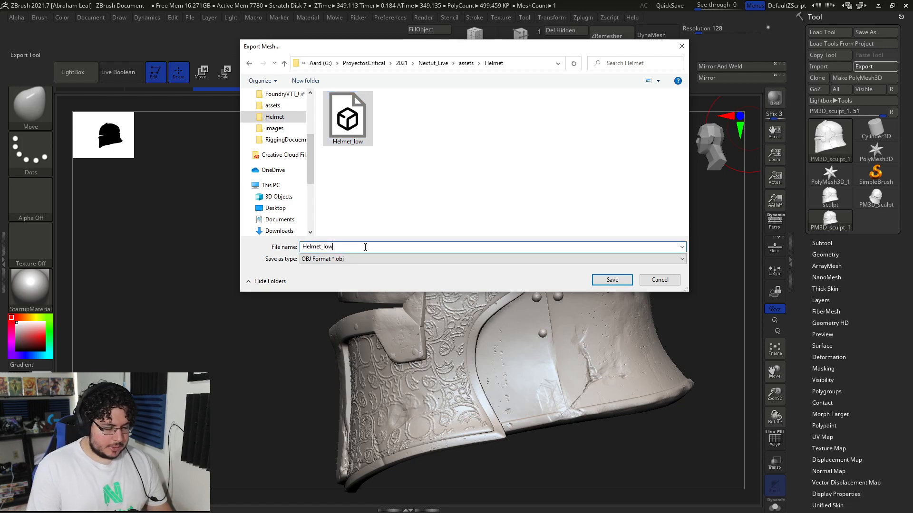
key(BackSpace)
key(BackSpace)
key(BackSpace)
text(high)
key(Return)
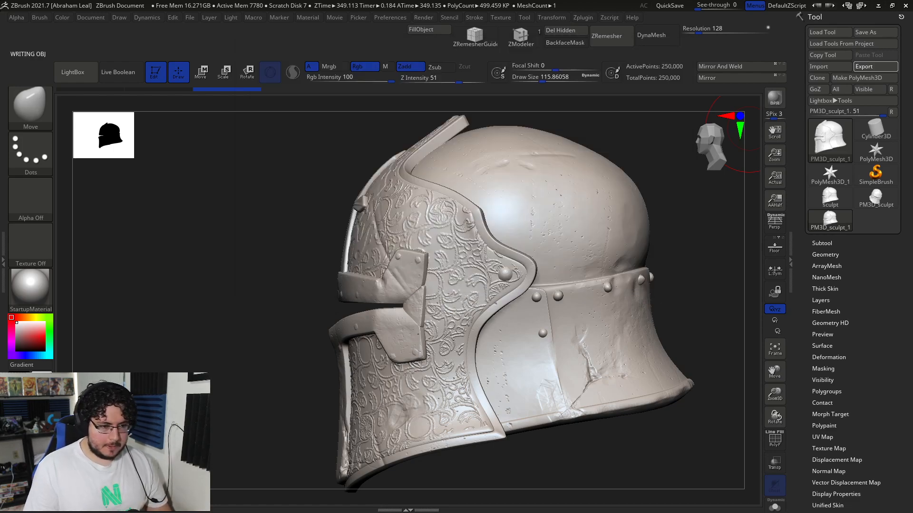
Launch Adobe Substance 3D Painter and open a File Explorer window
key(super)
text(snip)
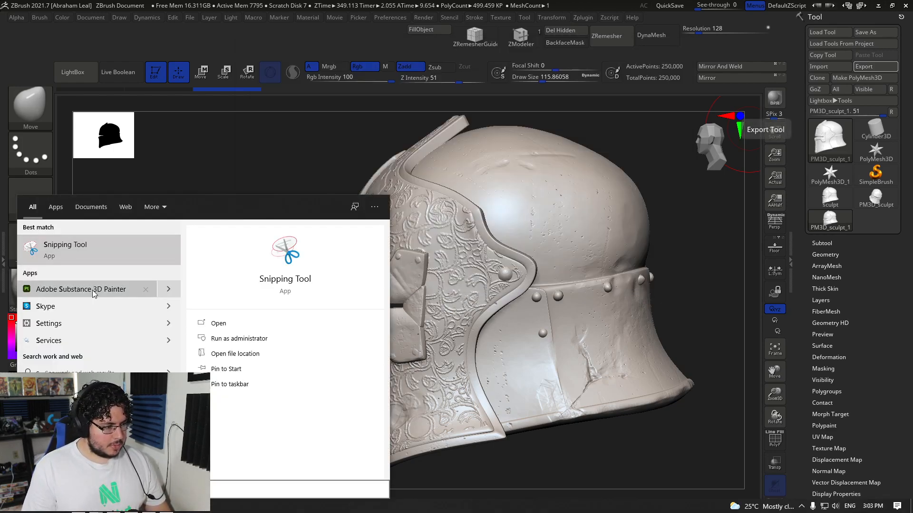
key(Return)
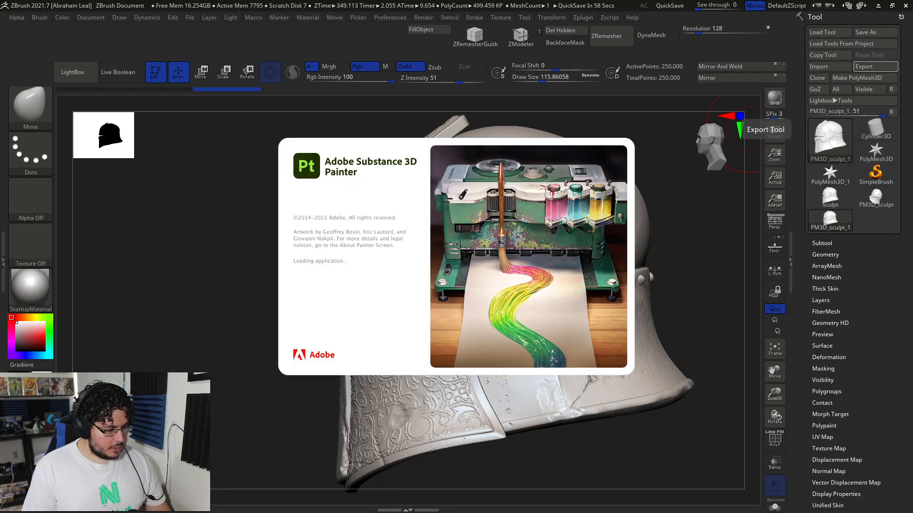
key(super)
click(376, 503)
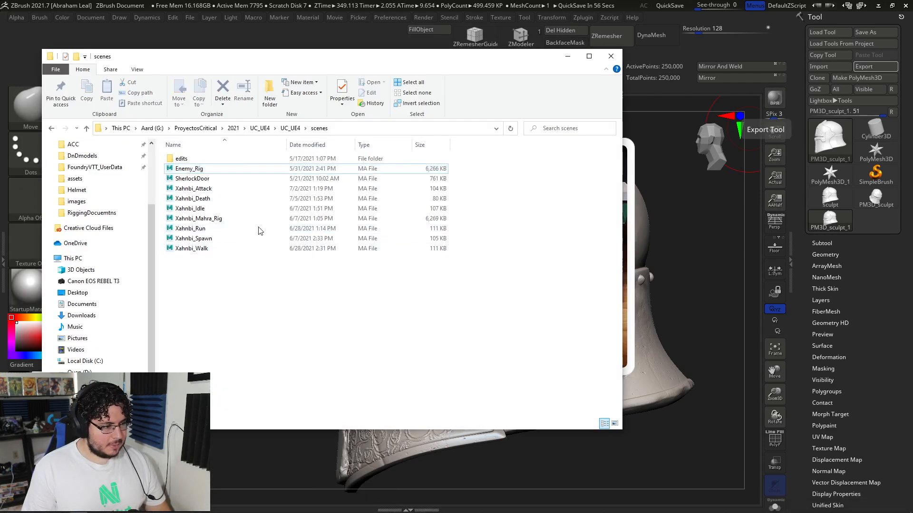
Browse the Yrden (H:) drive's gnomon folder, check its Portfolio images, and open the term 6 folder
scroll(90, 304, down, 1)
click(81, 338)
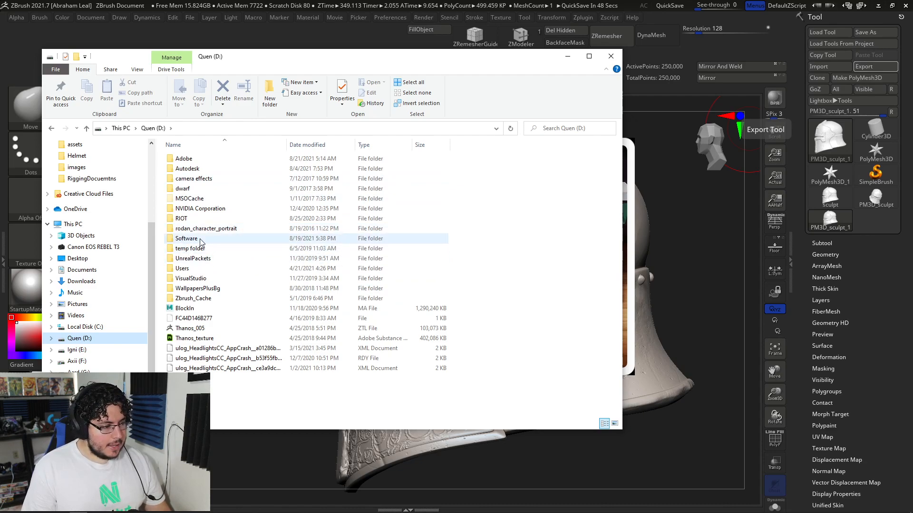
click(106, 384)
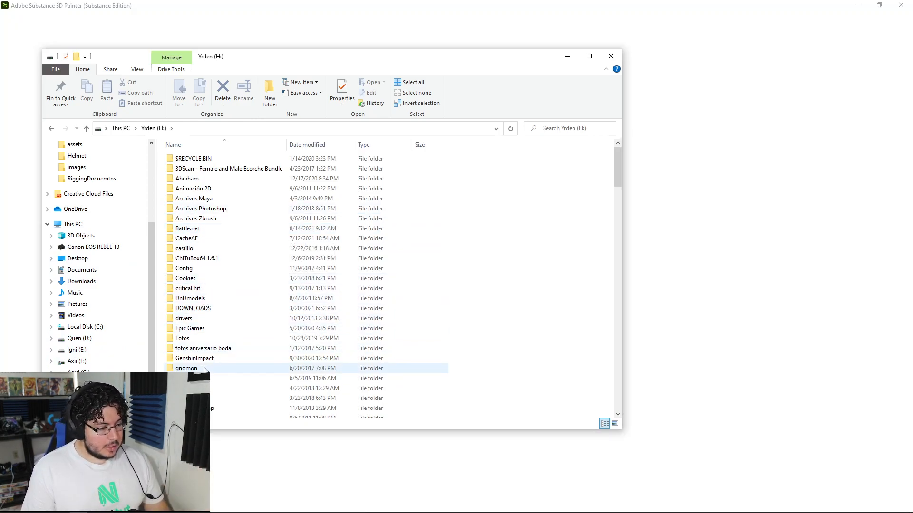
double_click(215, 368)
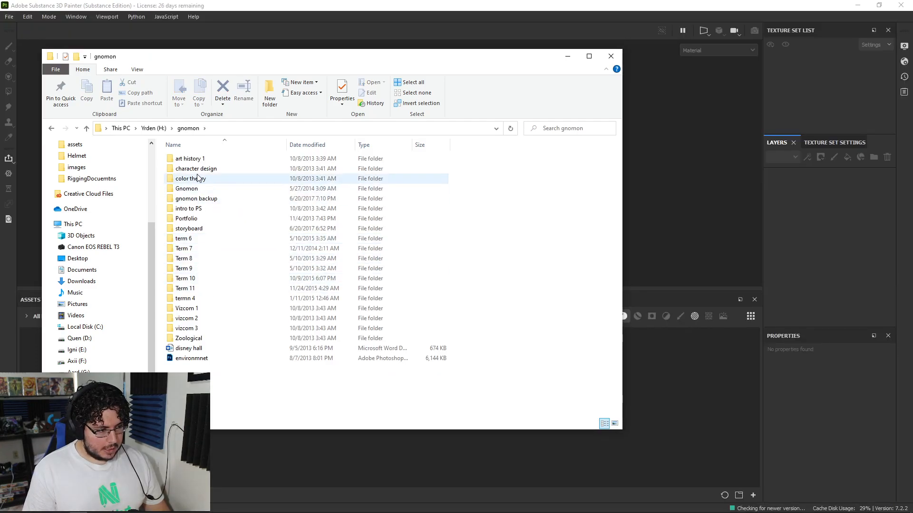
double_click(198, 218)
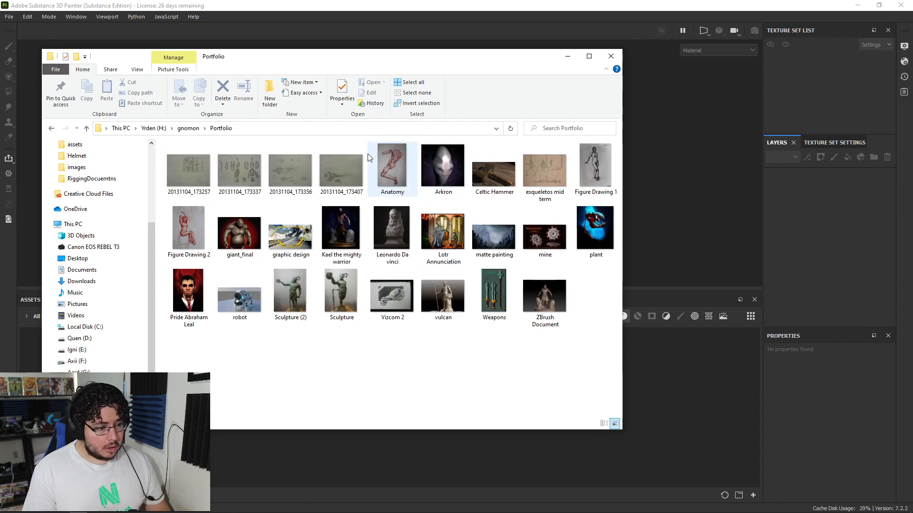
click(188, 129)
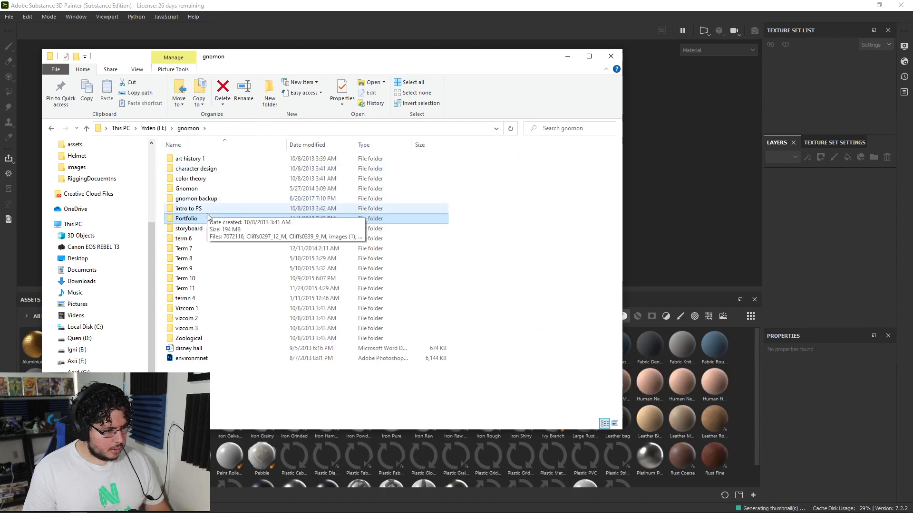
double_click(192, 239)
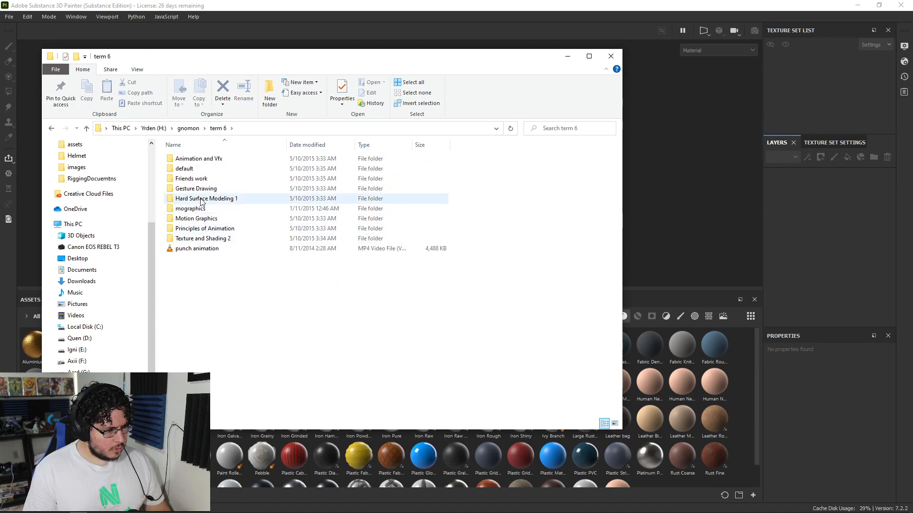
Find and view the armored knight render final.jpg within the term 6 folders, closing the image and file browser
double_click(204, 198)
double_click(205, 177)
double_click(257, 208)
double_click(247, 168)
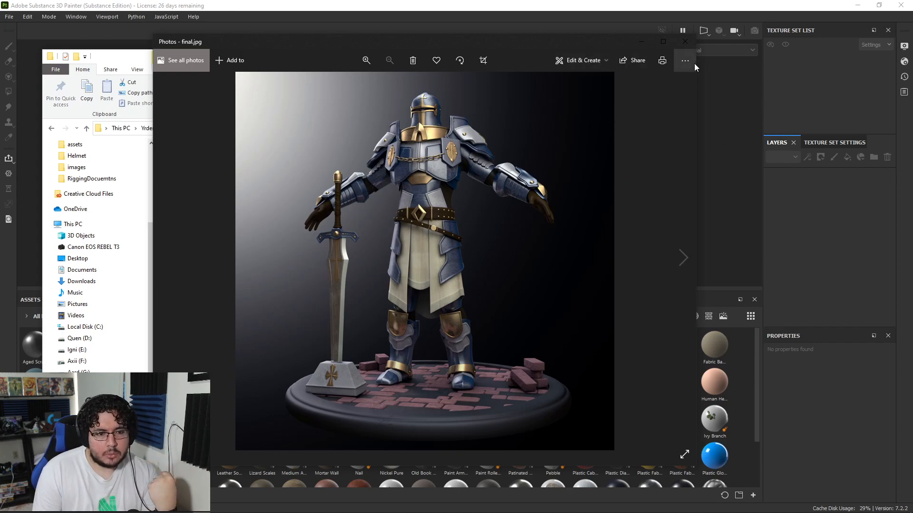
click(685, 41)
click(612, 55)
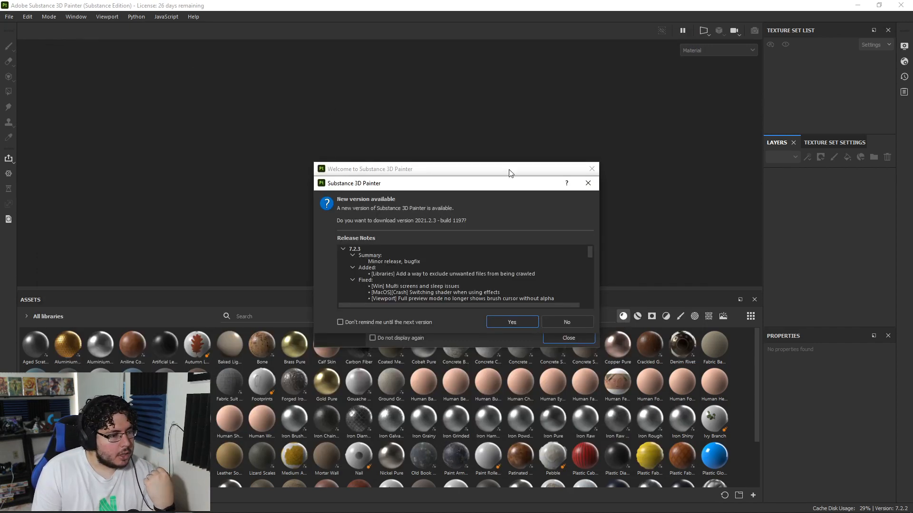
Dismiss the new version notice and start a new project with a document resolution of 4096
click(589, 183)
click(9, 16)
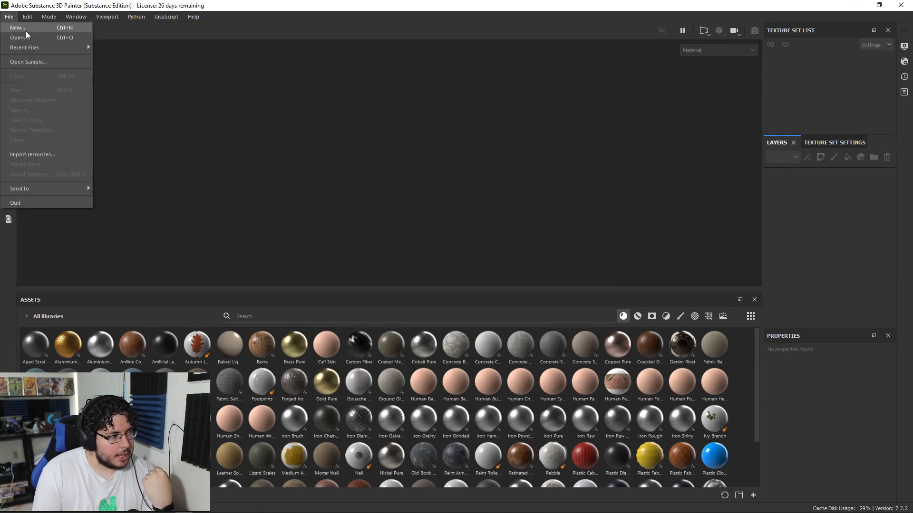
click(18, 28)
click(416, 160)
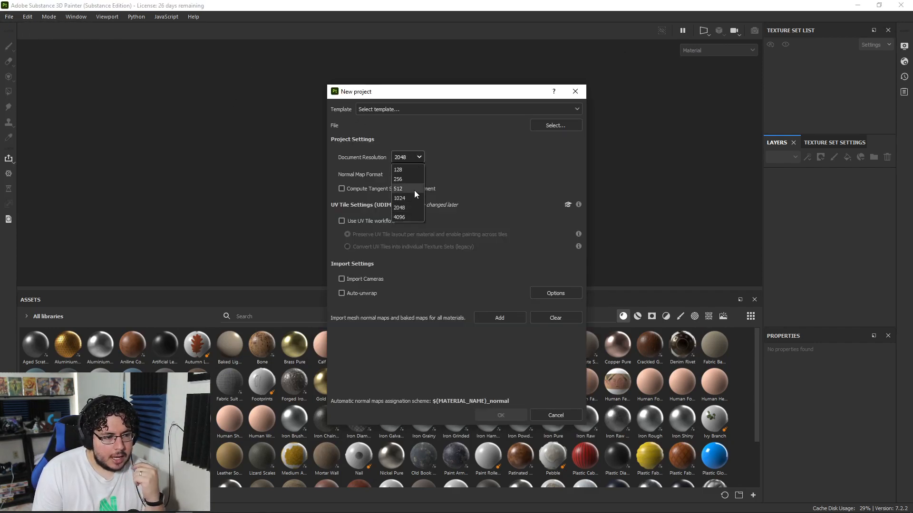
click(410, 206)
Choose Helmet_low from the Nextut_Live assets Helmet folder as the mesh and create the project
click(551, 126)
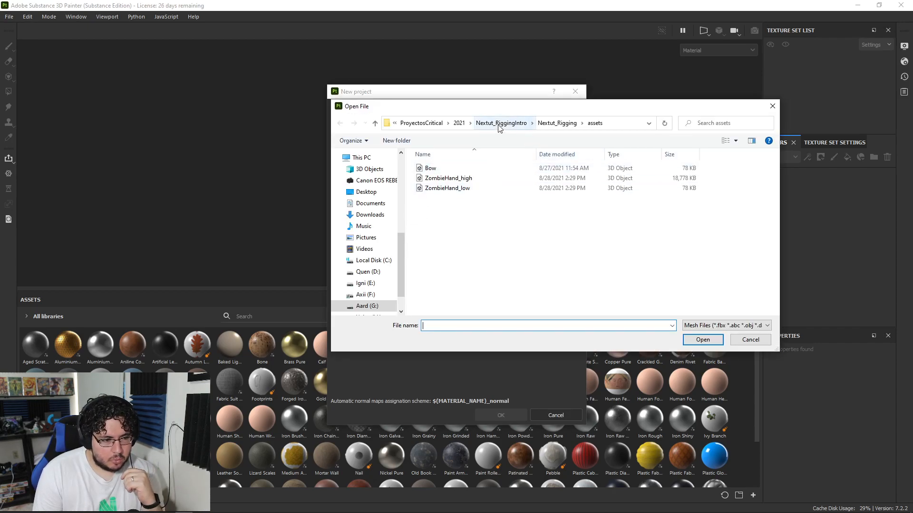
click(458, 123)
double_click(478, 291)
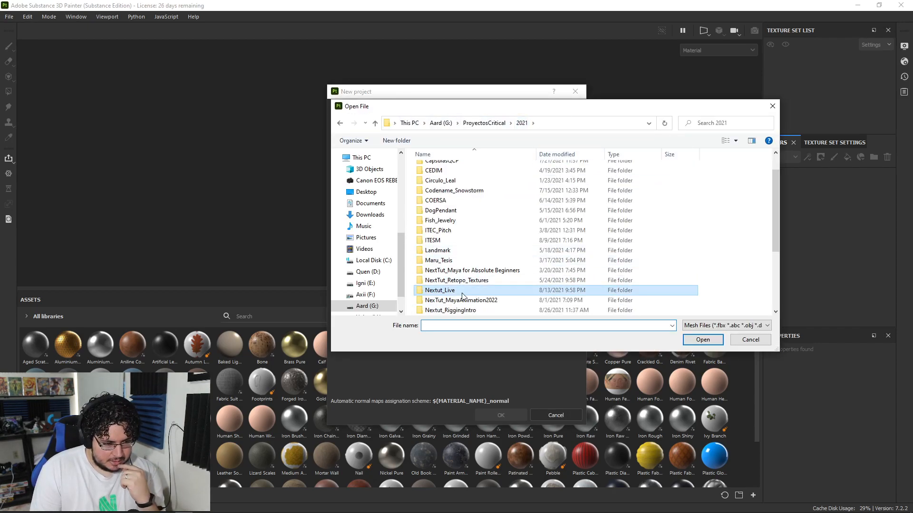
double_click(444, 170)
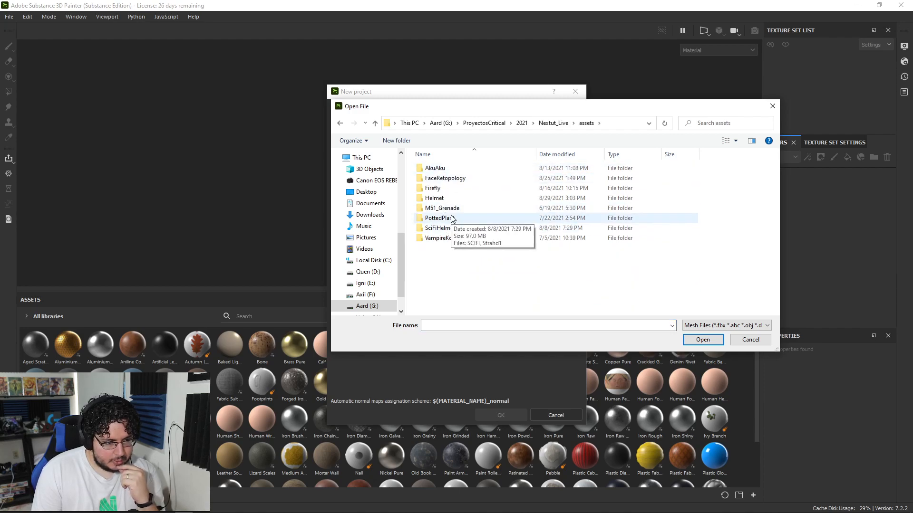
double_click(445, 198)
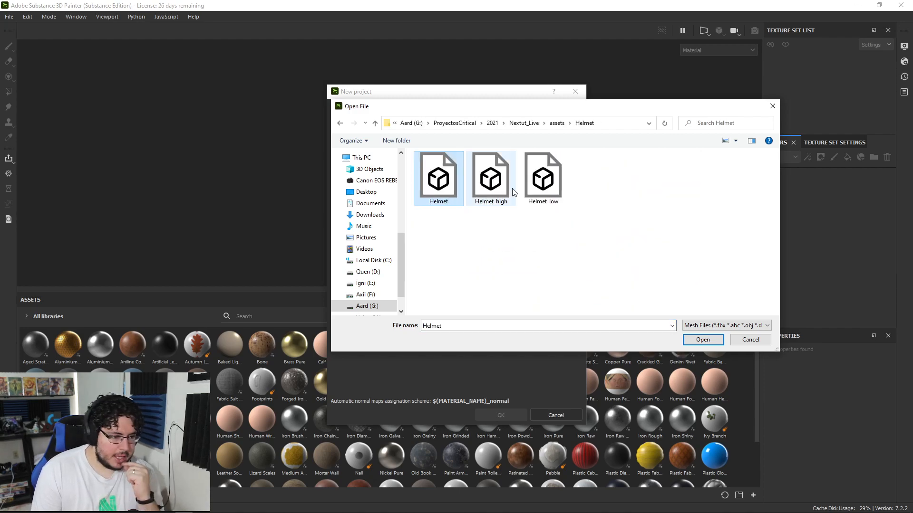
click(541, 187)
click(690, 341)
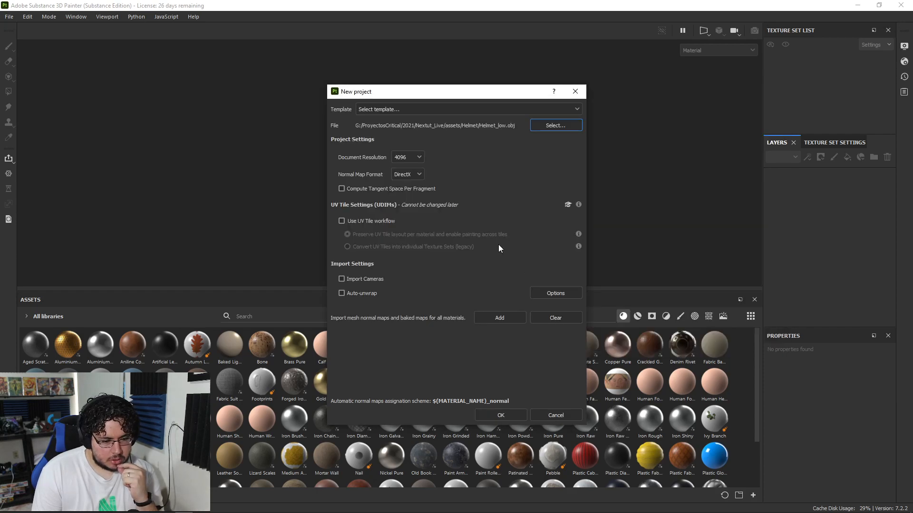
click(514, 414)
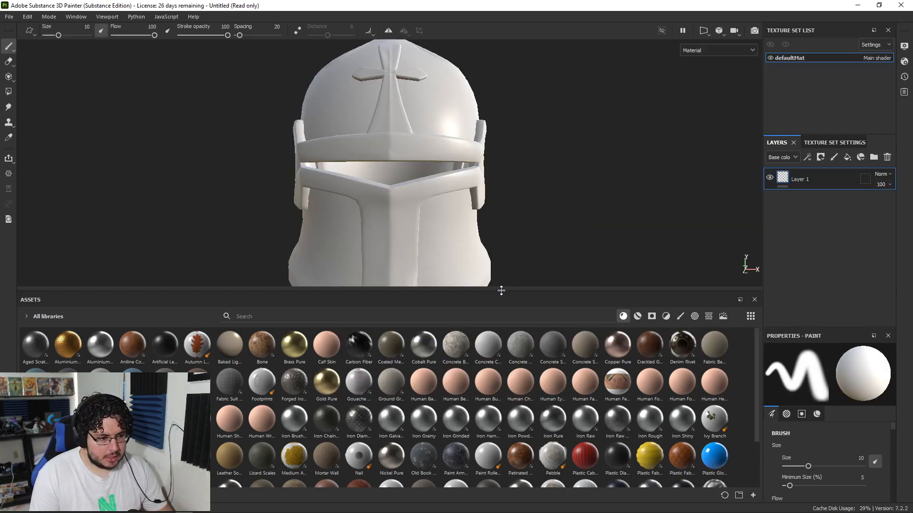
Open the mesh map baking settings and load Helmet_high as the high definition mesh
alt+drag(602, 287, 592, 218)
alt+drag(557, 263, 535, 245)
click(834, 142)
scroll(872, 301, down, 4)
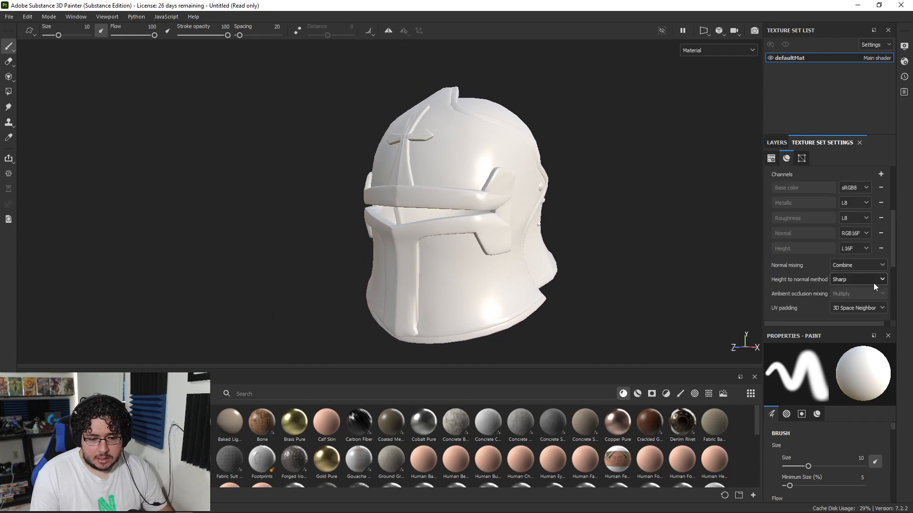
scroll(865, 252, down, 5)
click(858, 228)
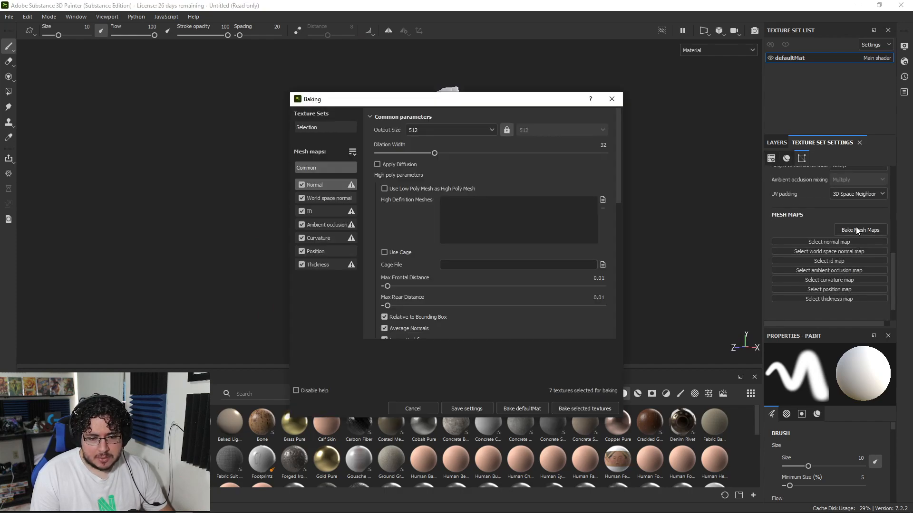
click(603, 200)
click(453, 187)
click(665, 347)
Set the bake output size to 4096 and antialiasing to Subsampling 2x2, and bake the selected mesh maps
click(451, 129)
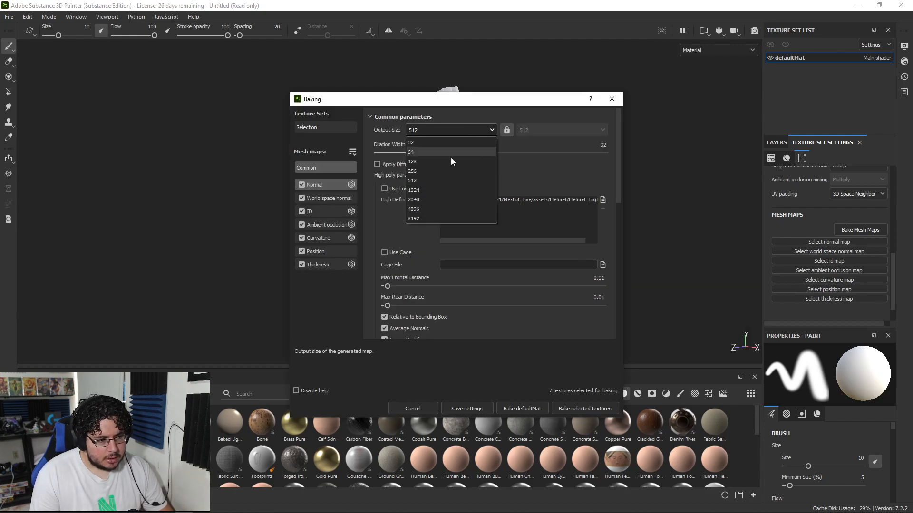
click(426, 206)
scroll(435, 278, down, 4)
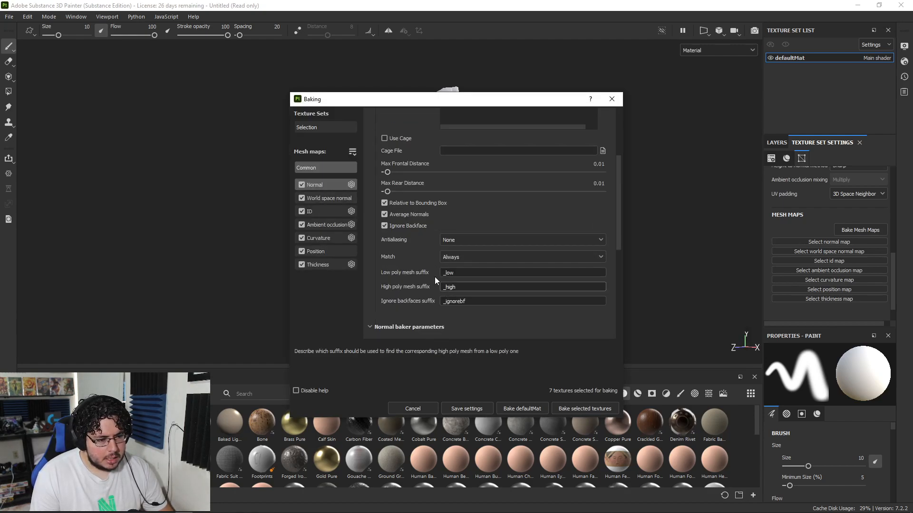
click(456, 240)
click(462, 256)
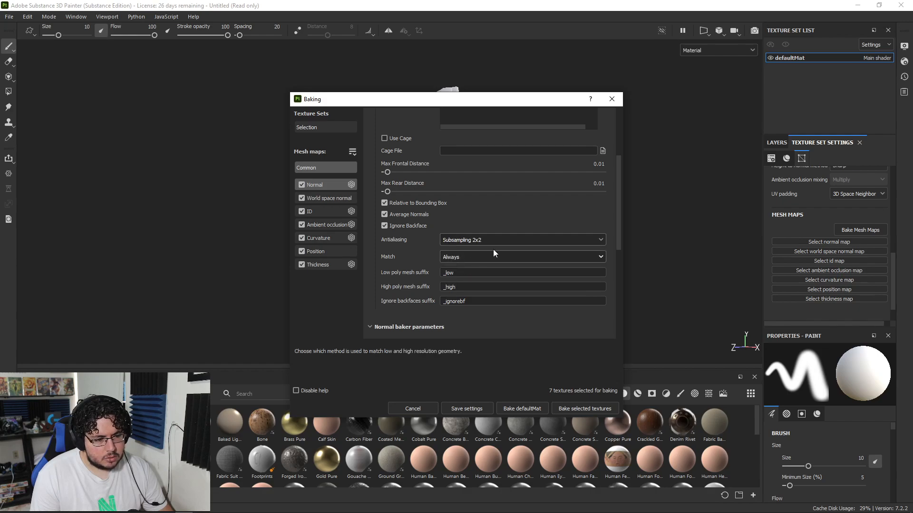
click(573, 409)
drag(474, 198, 732, 136)
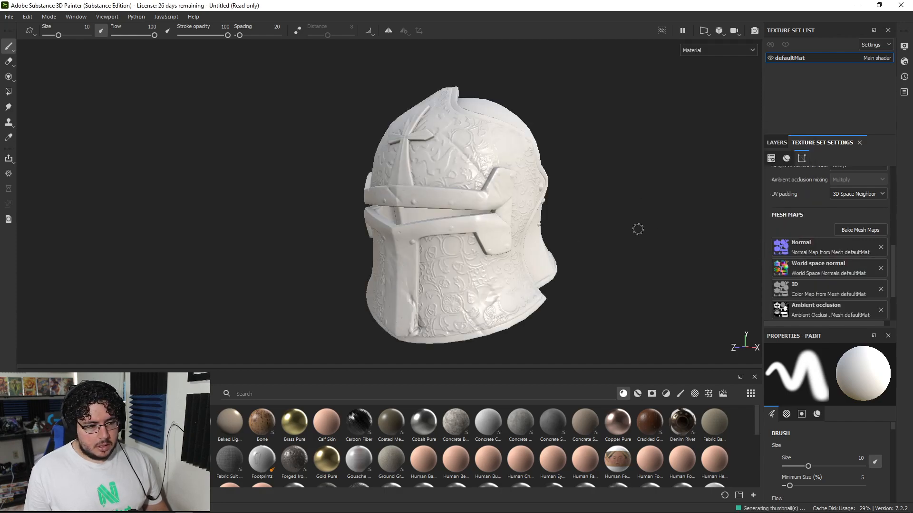
Examine the baked ornament and surface detail on the helmet from several angles
alt+drag(573, 224, 499, 223)
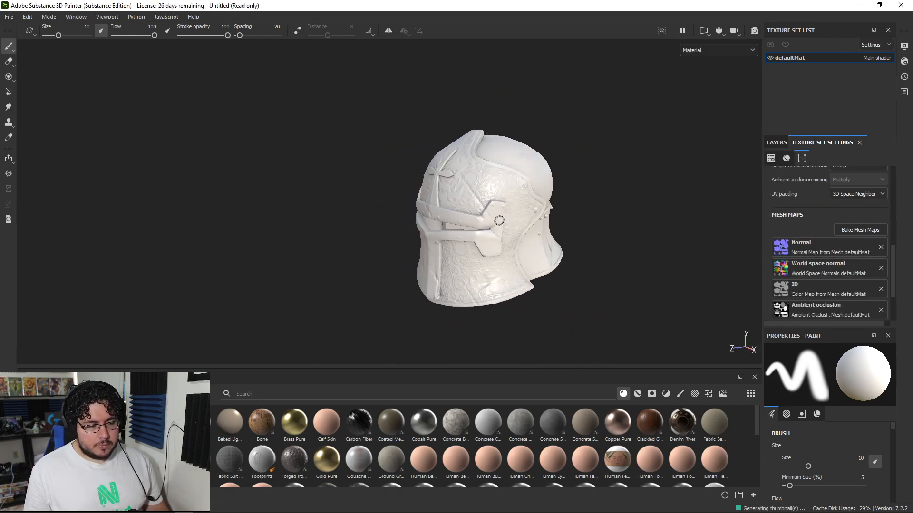
scroll(499, 223, up, 2)
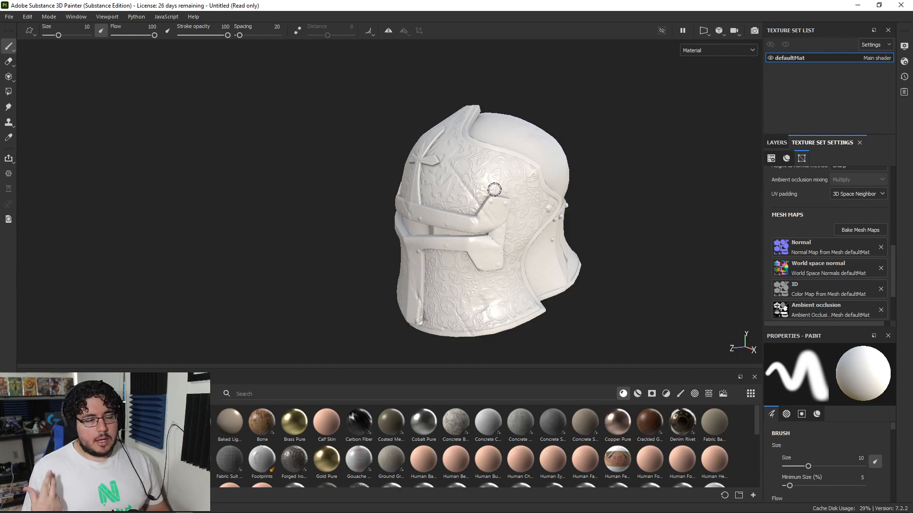
alt+middle_drag(493, 187, 471, 151)
alt+right_drag(471, 151, 695, 248)
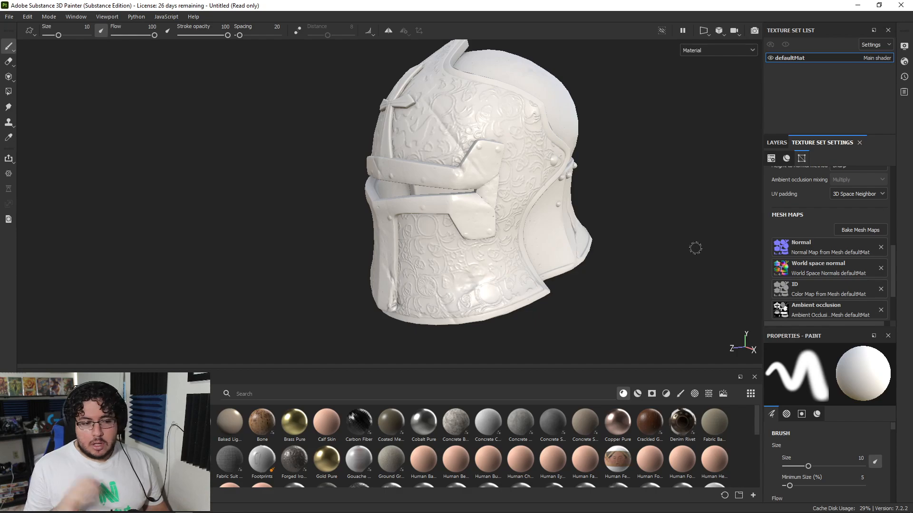
alt+drag(695, 249, 469, 172)
alt+middle_drag(469, 172, 483, 152)
alt+drag(483, 152, 538, 188)
alt+right_drag(538, 188, 627, 257)
mouse_move(626, 257)
alt+mouse_down()
mouse_move(602, 225)
mouse_move(516, 207)
alt+mouse_up()
alt+middle_drag(516, 207, 567, 139)
alt+drag(567, 139, 575, 183)
alt+right_drag(574, 183, 613, 219)
mouse_move(614, 218)
alt+mouse_down()
mouse_move(712, 169)
mouse_move(662, 202)
alt+mouse_up()
Enlarge the asset library area and add the Aged Scratched Metal material as a fill layer above Layer 1
click(777, 142)
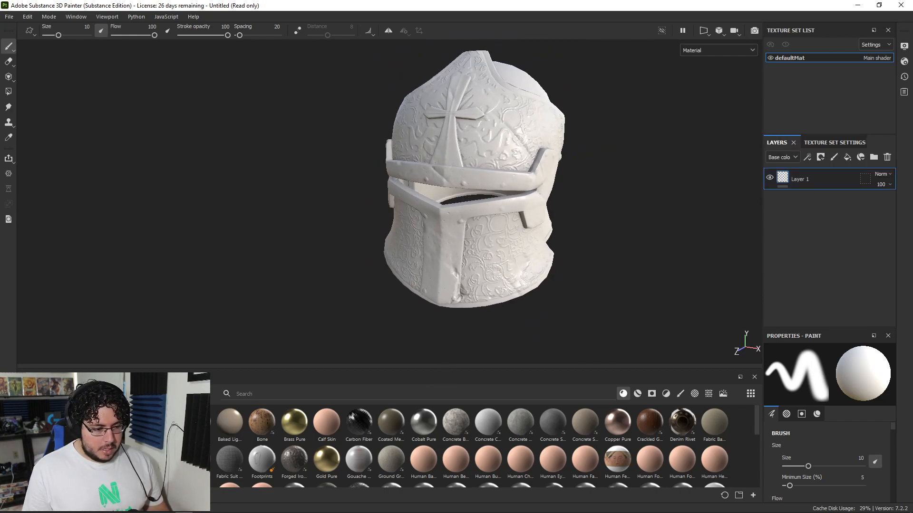
drag(448, 363, 453, 316)
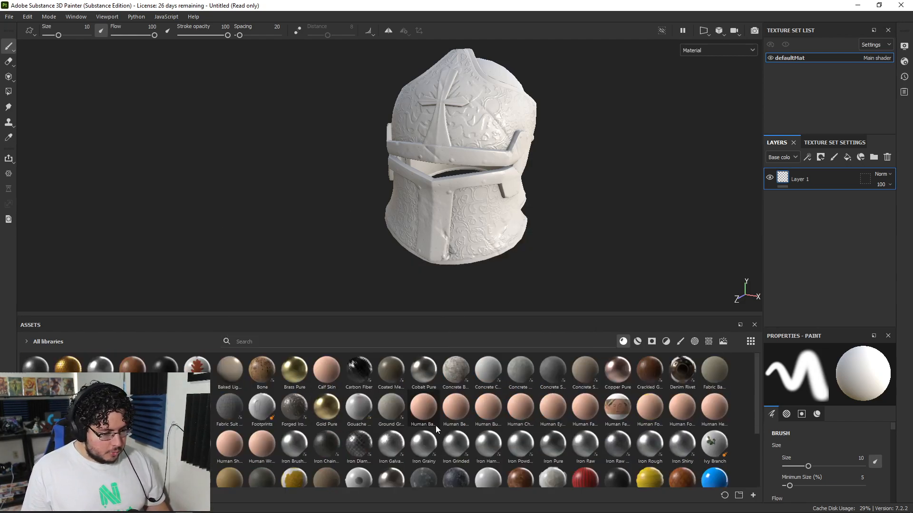
mouse_move(38, 371)
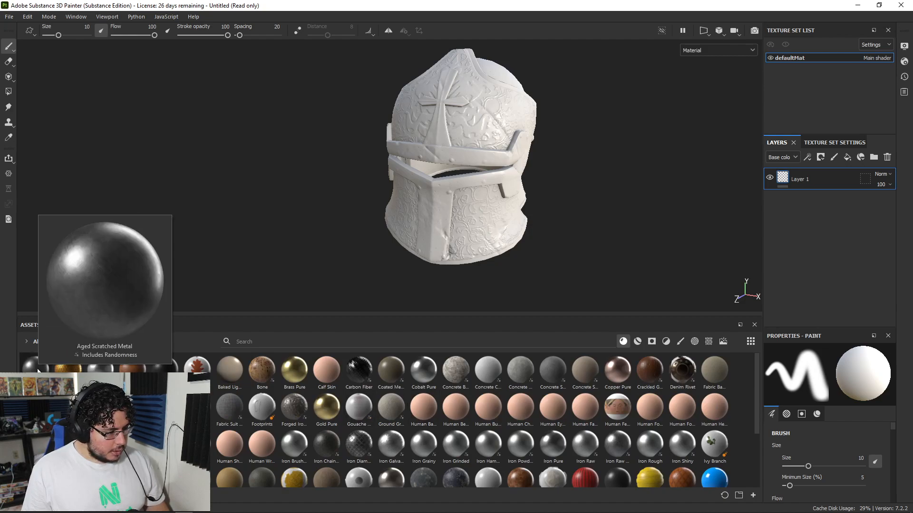
drag(38, 371, 798, 169)
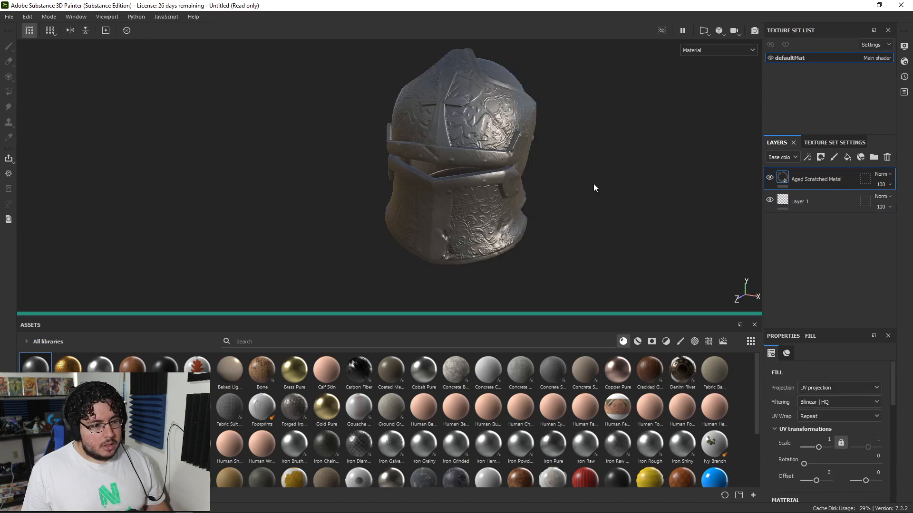
Inspect the metal's scratch relief up close and turn off the height channel of the Aged Scratched Metal layer
alt+drag(593, 187, 551, 190)
alt+right_drag(551, 190, 584, 235)
alt+middle_drag(585, 235, 542, 195)
alt+right_drag(542, 195, 561, 202)
alt+drag(560, 202, 537, 195)
alt+middle_drag(537, 195, 542, 81)
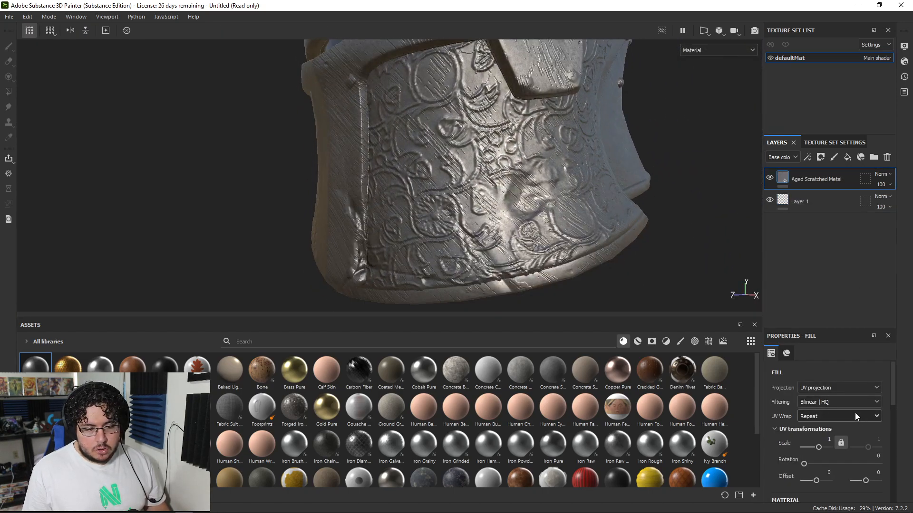
scroll(846, 408, down, 4)
click(831, 413)
Set the UV rotation of the Aged Scratched Metal layer to about 138.46 and check the result around the helmet
alt+right_drag(361, 191, 277, 169)
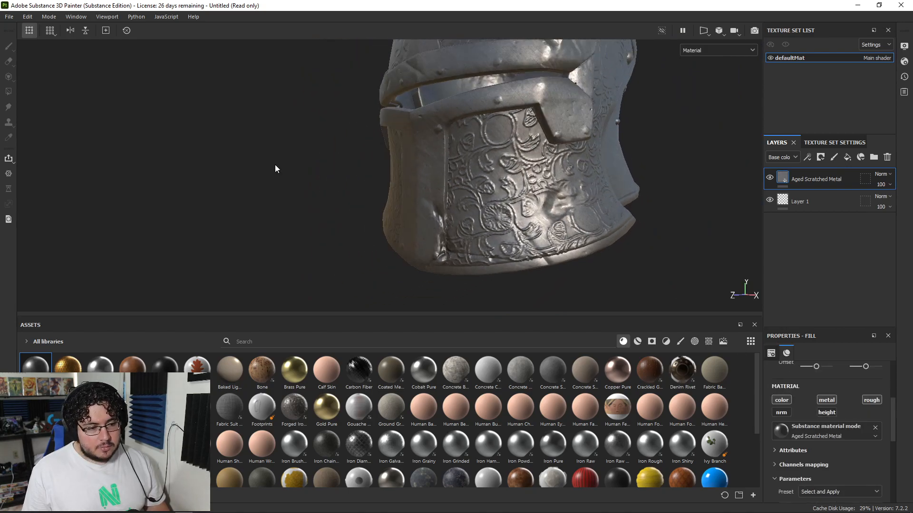
alt+drag(277, 169, 352, 160)
alt+right_drag(352, 159, 390, 152)
alt+drag(390, 152, 476, 257)
scroll(818, 433, up, 3)
drag(802, 464, 832, 449)
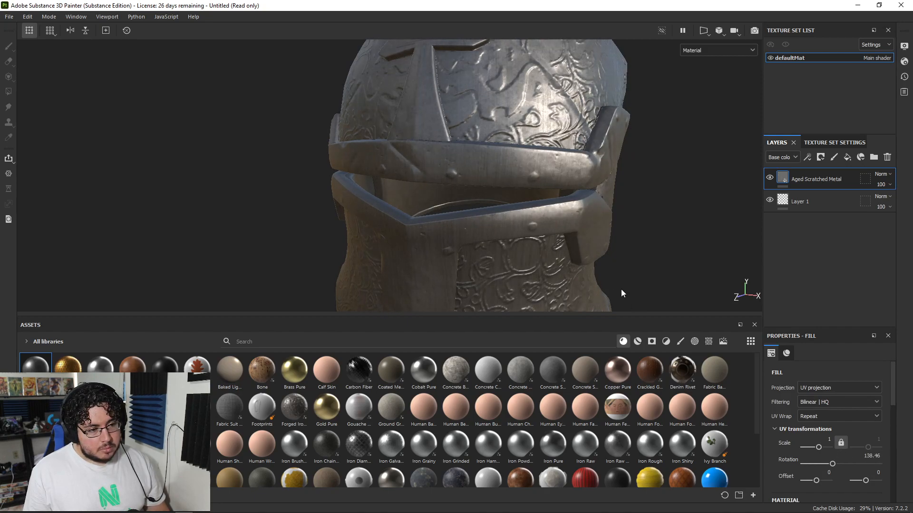
scroll(481, 159, down, 4)
alt+drag(481, 159, 626, 177)
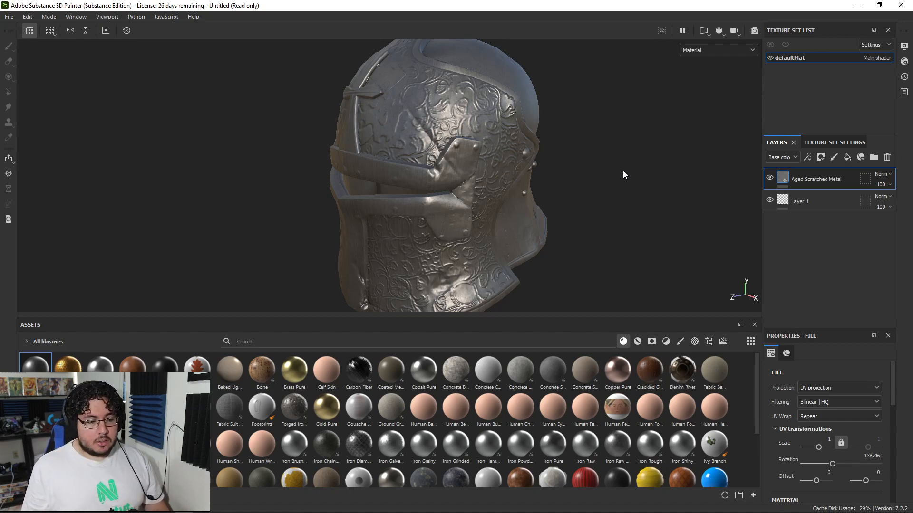
Add the Rust Fine material as a fill layer above Aged Scratched Metal and give it a black mask
scroll(420, 471, down, 3)
drag(359, 431, 818, 176)
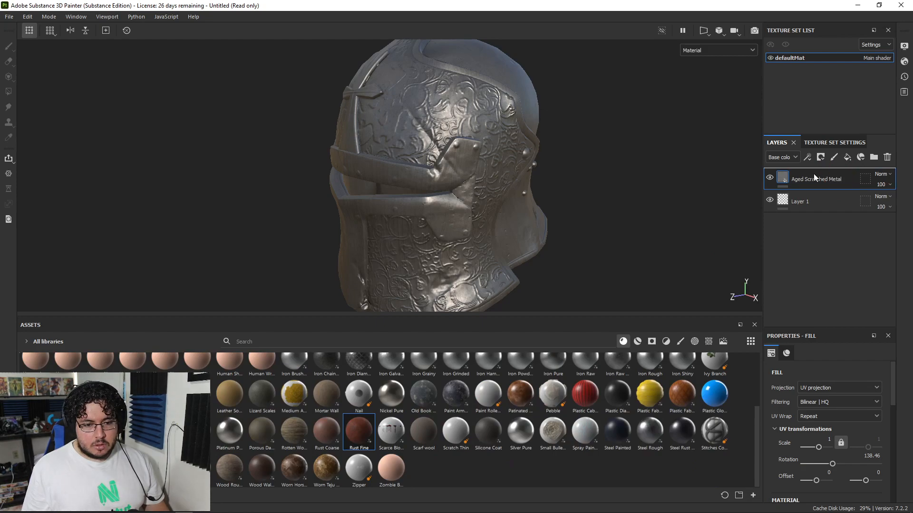
right_click(806, 174)
click(830, 16)
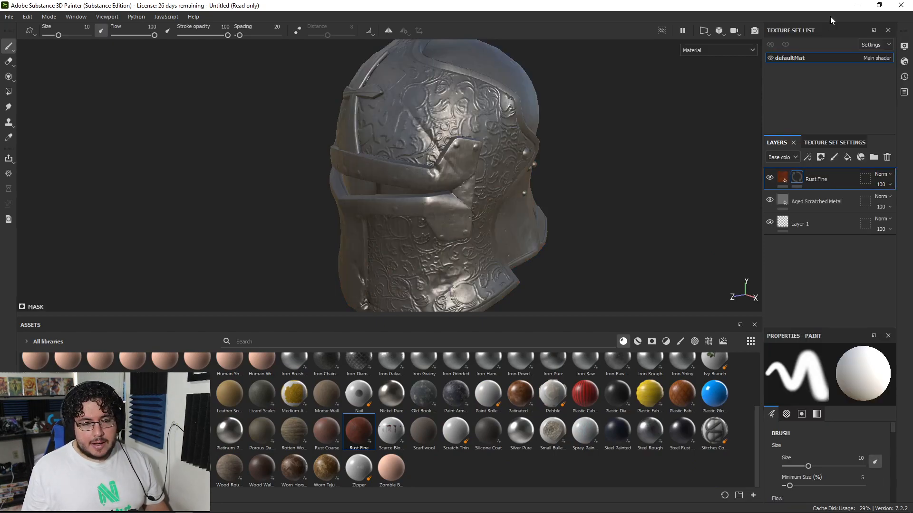
Add a Dirt generator to the Rust Fine layer's mask and check the rust from the front and side of the helmet
right_click(808, 173)
click(809, 341)
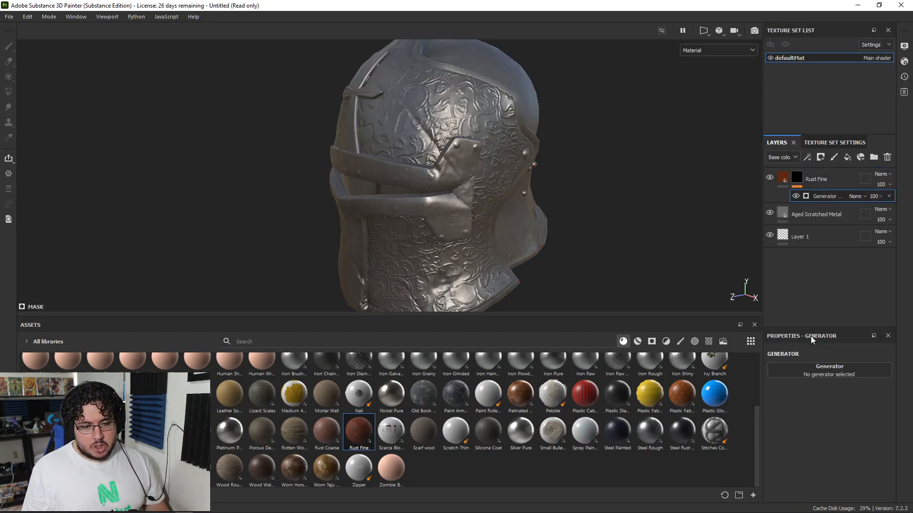
click(807, 367)
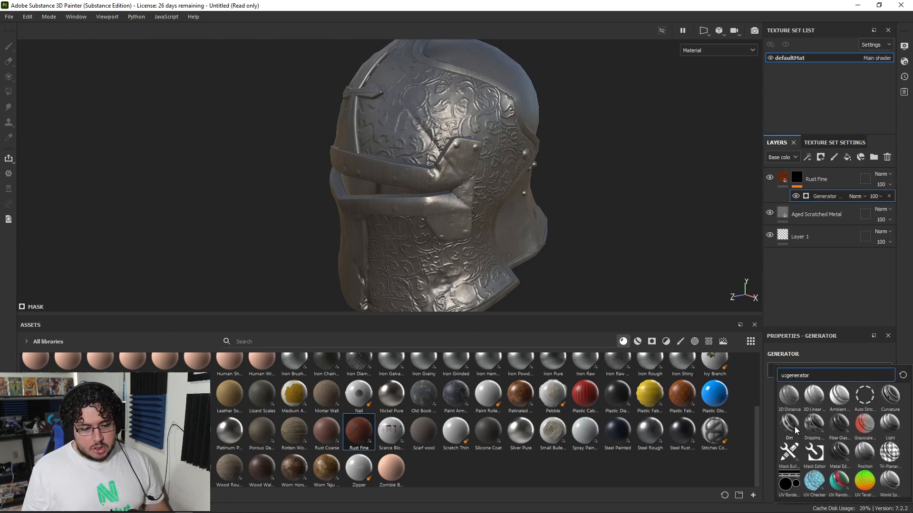
alt+drag(575, 180, 656, 161)
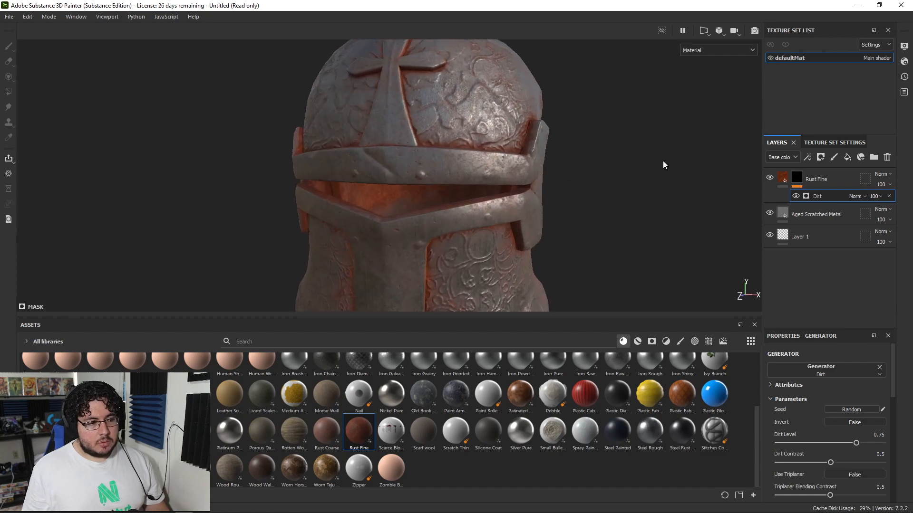
alt+right_drag(656, 160, 554, 153)
alt+drag(555, 153, 504, 171)
alt+right_drag(504, 171, 640, 245)
alt+middle_drag(639, 245, 648, 288)
alt+right_drag(532, 126, 578, 155)
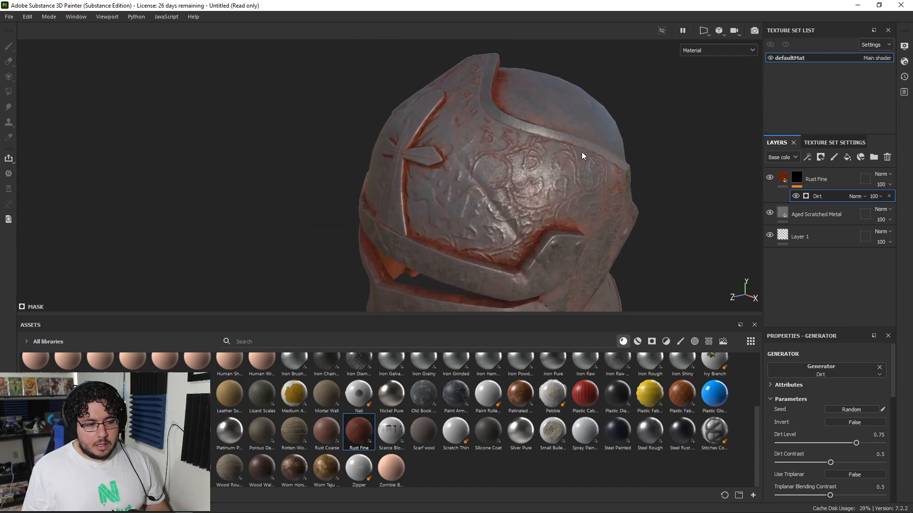
Set the Dirt generator's dirt contrast to 0.7 and its dirt level to 0.73
scroll(823, 455, down, 3)
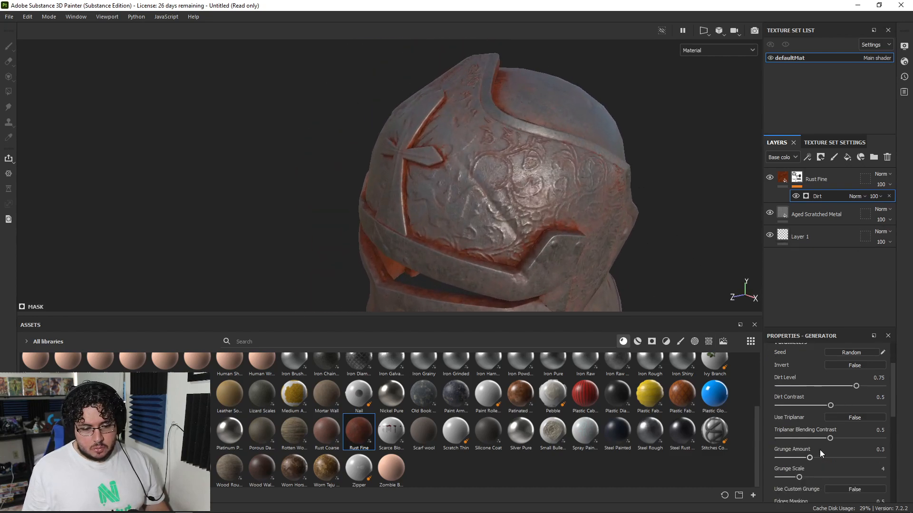
drag(815, 405, 865, 403)
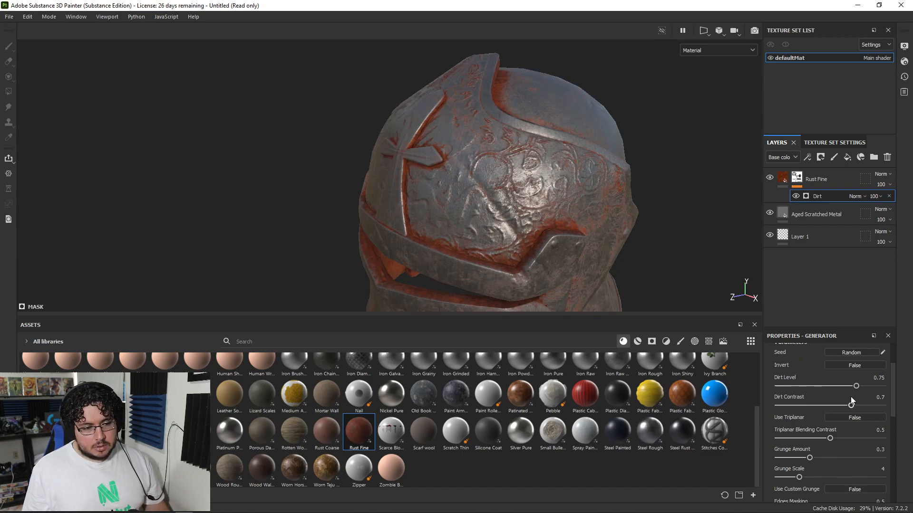
drag(824, 386, 852, 383)
alt+drag(655, 200, 675, 196)
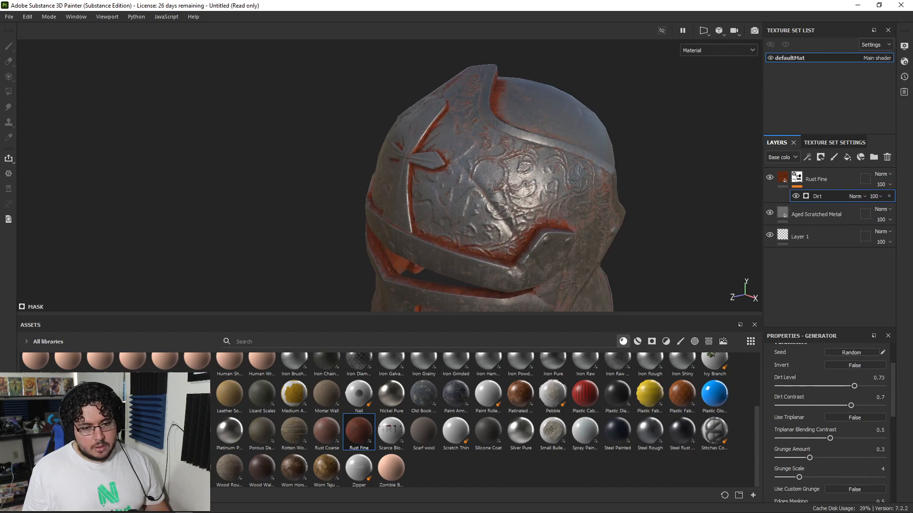
Change the Rust Fine layer's blending mode to Overlay and inspect the rust in the crevices up close
click(880, 174)
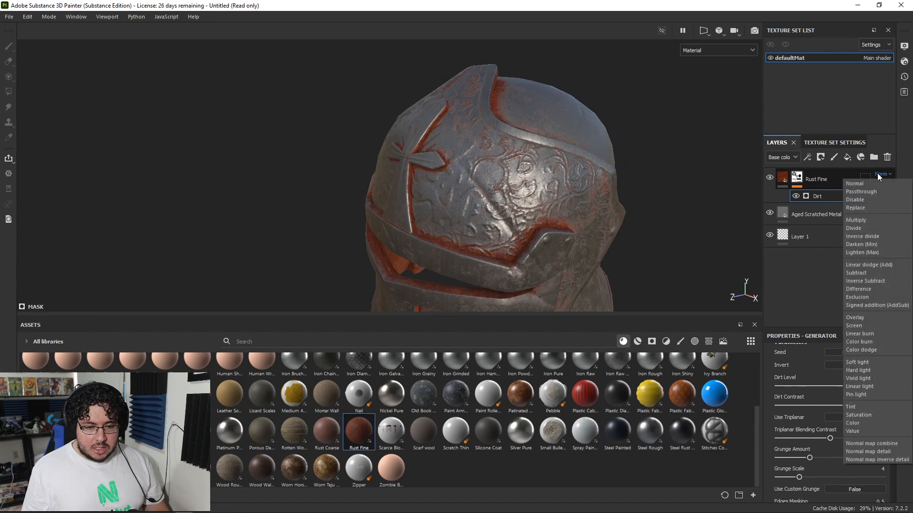
click(868, 318)
alt+drag(709, 244, 490, 171)
alt+right_drag(490, 171, 569, 131)
alt+middle_drag(568, 131, 525, 148)
alt+drag(525, 148, 617, 227)
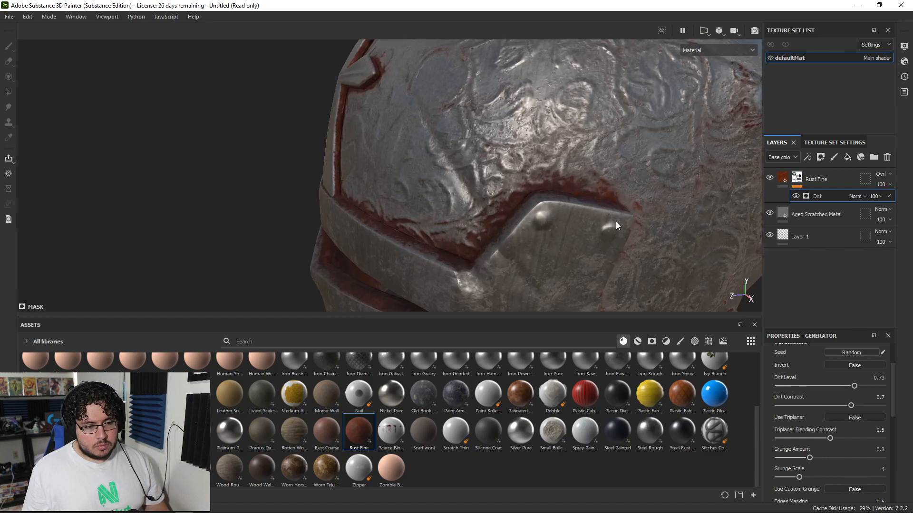
mouse_move(612, 215)
alt+right_down()
mouse_move(409, 127)
mouse_move(397, 91)
alt+right_up()
alt+drag(396, 90, 597, 128)
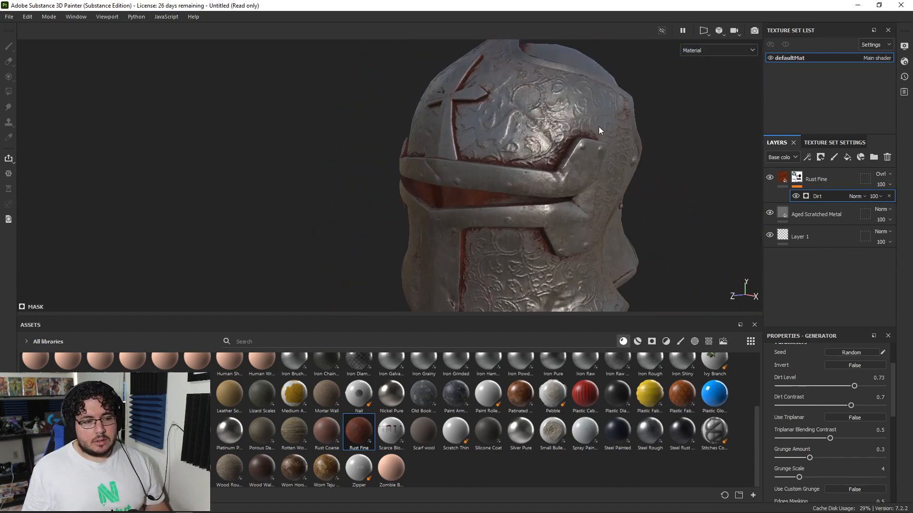
Change the Aged Scratched Metal layer's color parameter to a darker grey and check the helmet under different angles
click(783, 216)
scroll(826, 380, down, 5)
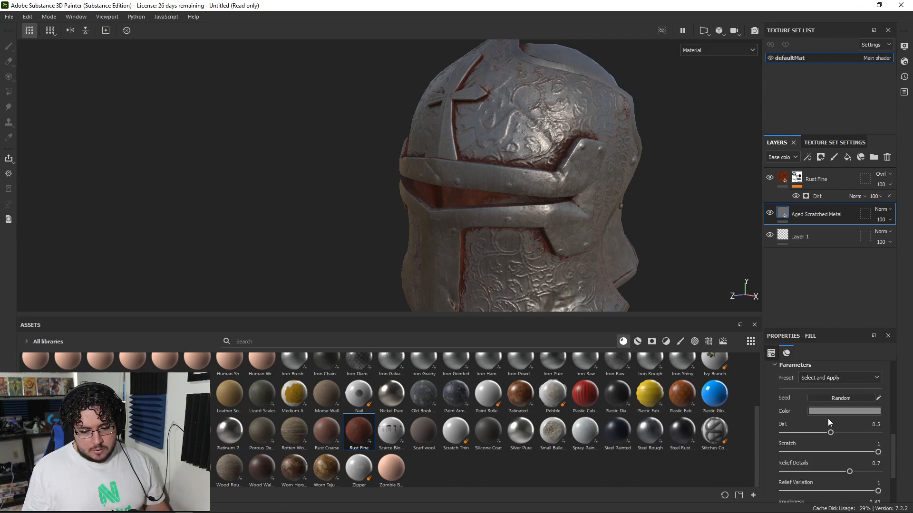
click(825, 413)
drag(900, 354, 899, 365)
alt+drag(623, 154, 472, 153)
alt+middle_drag(699, 221, 617, 169)
alt+drag(617, 168, 554, 153)
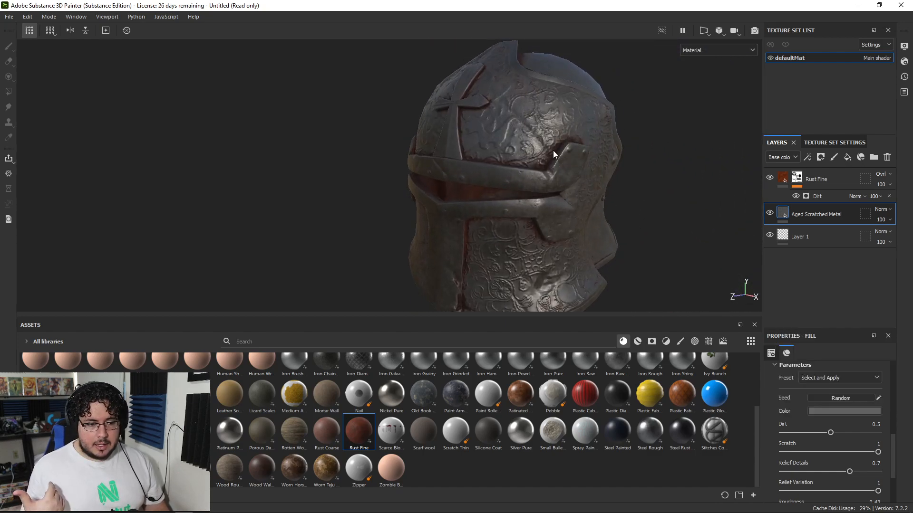
Add the Iron Hammered material as a fill layer above Rust Fine and give it a black mask
scroll(412, 460, up, 3)
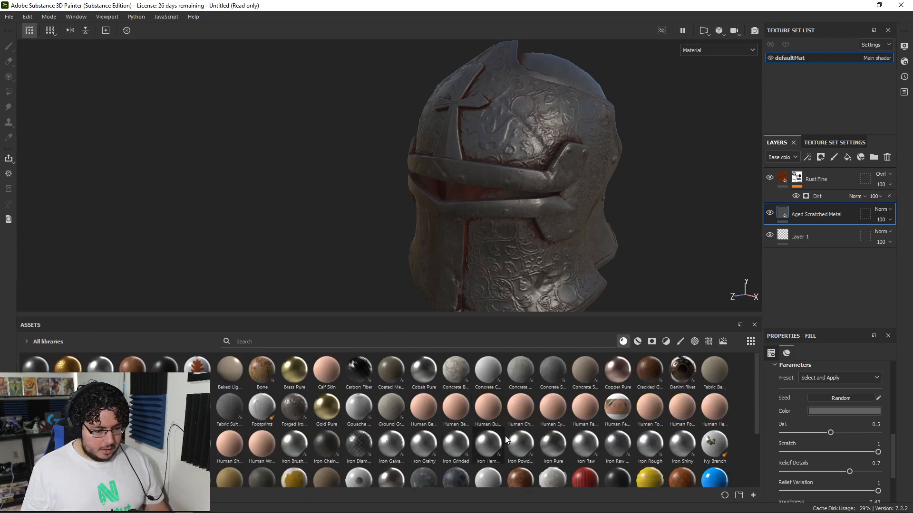
click(487, 445)
drag(823, 170, 823, 170)
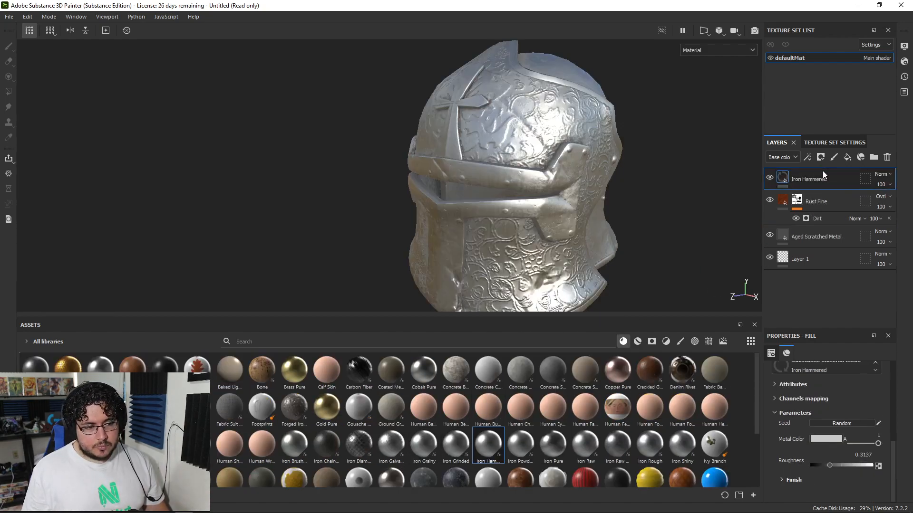
right_click(827, 180)
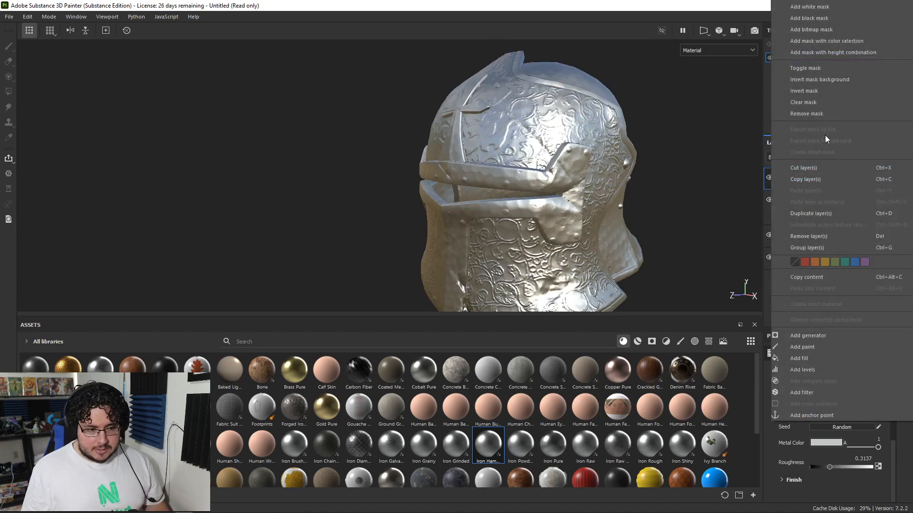
click(829, 17)
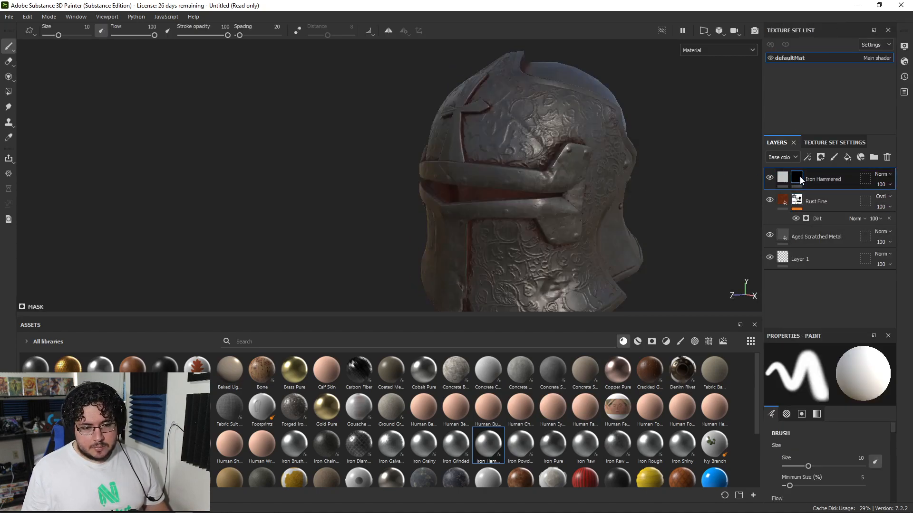
Add a Metal Edge Wear generator to the Iron Hammered layer's mask
right_click(800, 179)
click(811, 306)
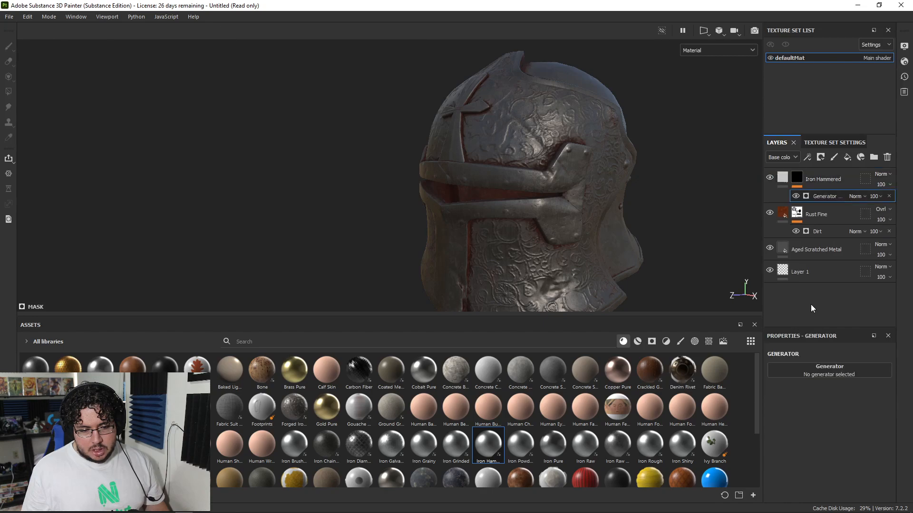
click(817, 369)
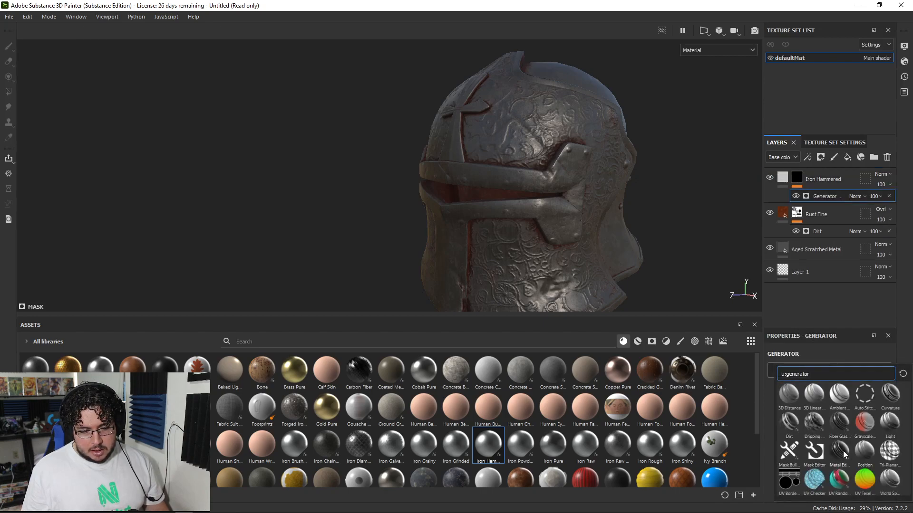
click(679, 214)
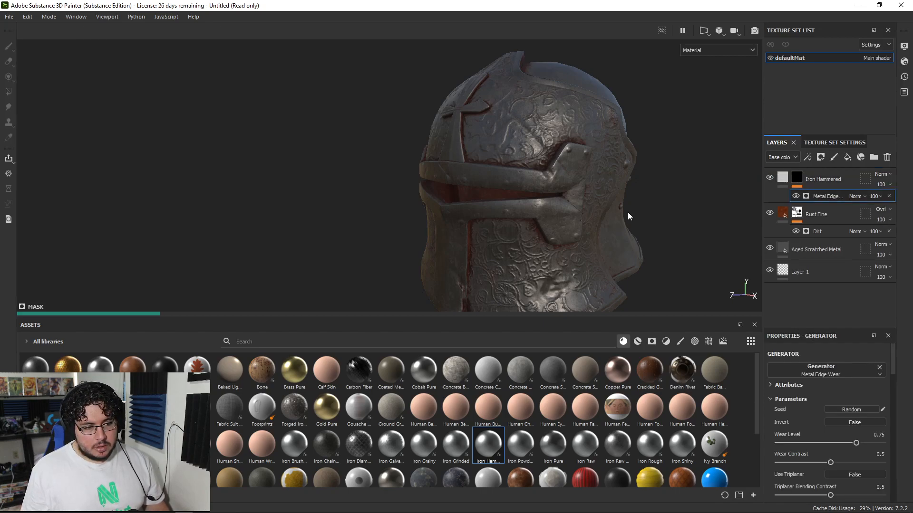
Examine the edge wear on the helmet's engraved ornament, rivets and plate edges from several angles and distances
alt+drag(539, 204, 657, 201)
scroll(658, 200, down, 2)
alt+drag(504, 207, 452, 208)
alt+right_drag(468, 208, 715, 315)
alt+drag(561, 231, 555, 189)
alt+right_drag(555, 189, 635, 312)
alt+drag(636, 312, 459, 130)
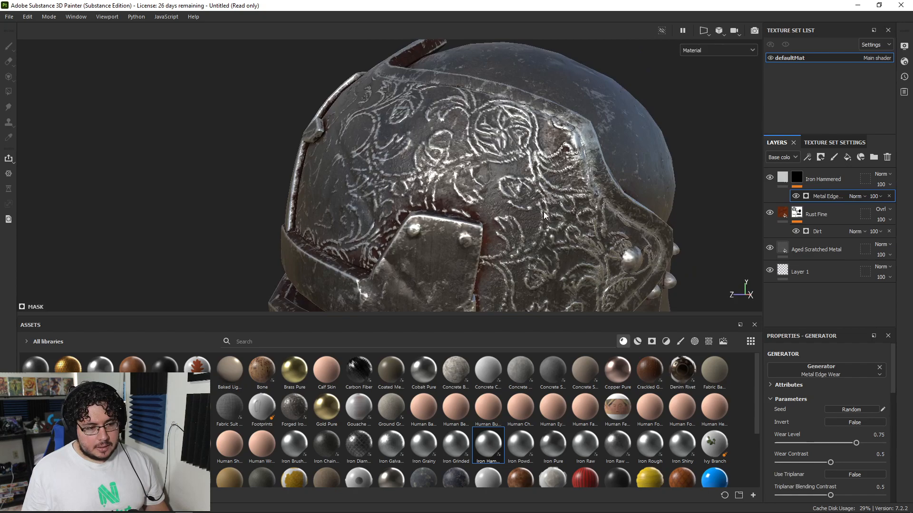
alt+drag(537, 213, 471, 202)
alt+right_drag(471, 202, 266, 114)
alt+drag(514, 190, 590, 210)
alt+middle_drag(589, 209, 545, 212)
alt+drag(545, 212, 511, 150)
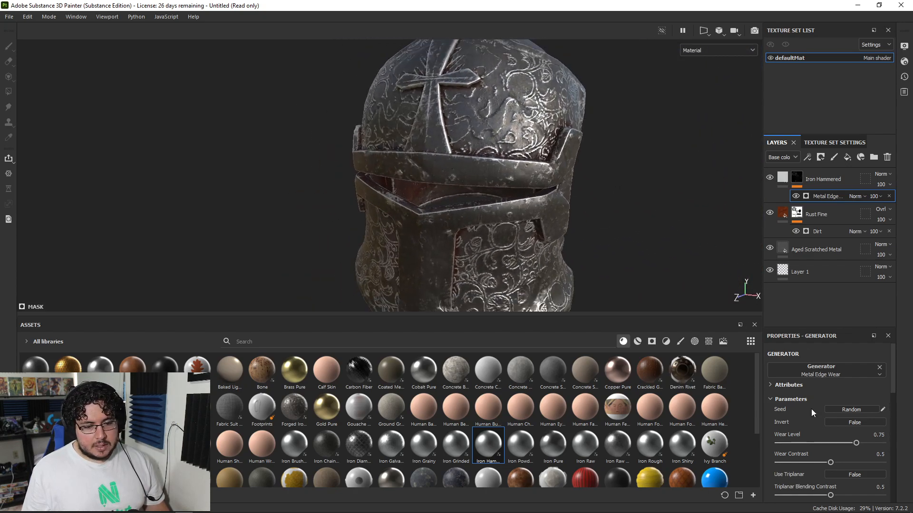
Set the Metal Edge Wear generator's grunge amount to 0.11
scroll(803, 447, down, 2)
click(789, 458)
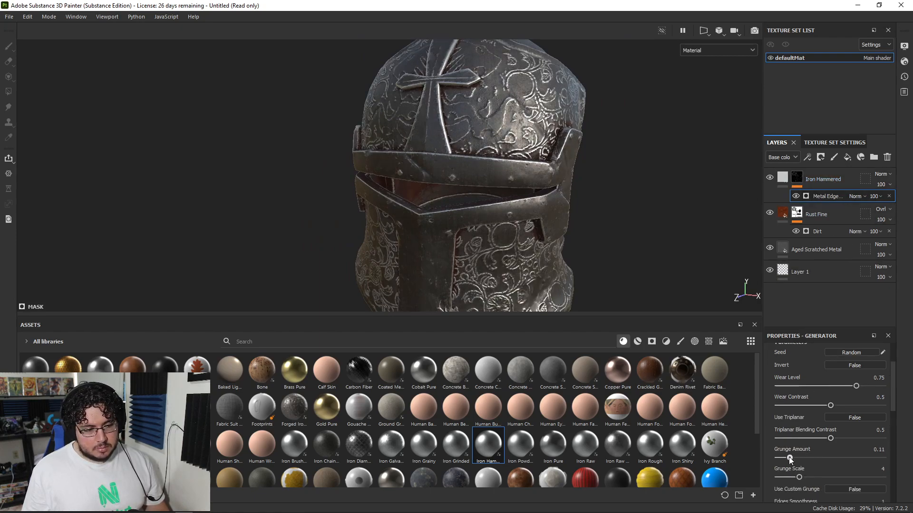
alt+drag(651, 204, 566, 168)
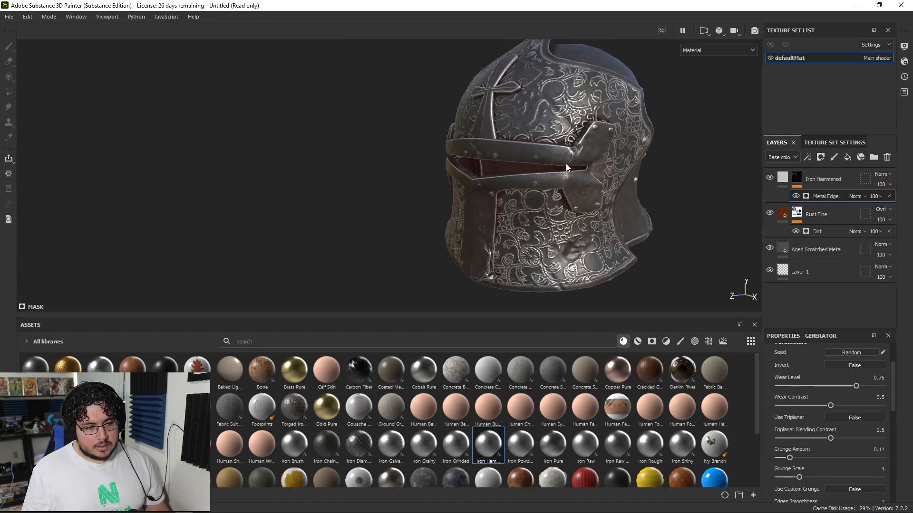
Set the Metal Edge Wear generator's wear contrast to 0.25 and its wear level to 0.65
click(832, 405)
click(804, 404)
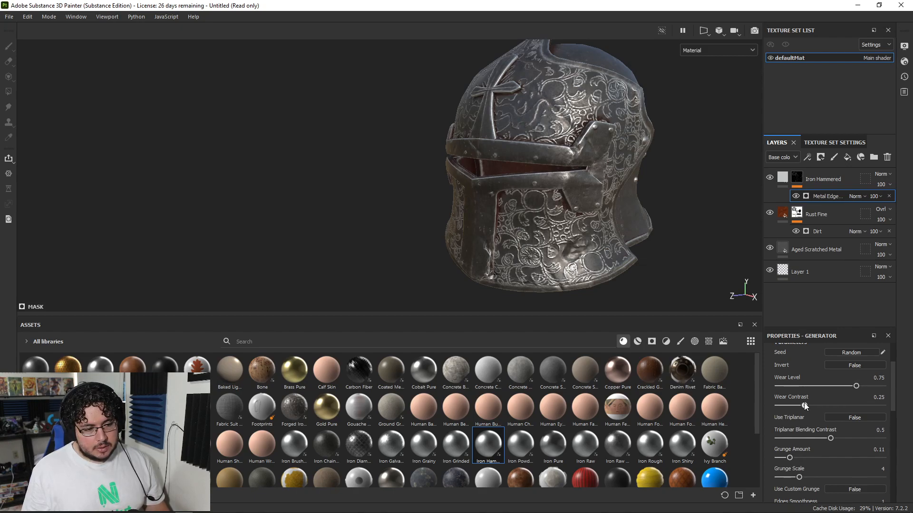
drag(835, 387, 830, 387)
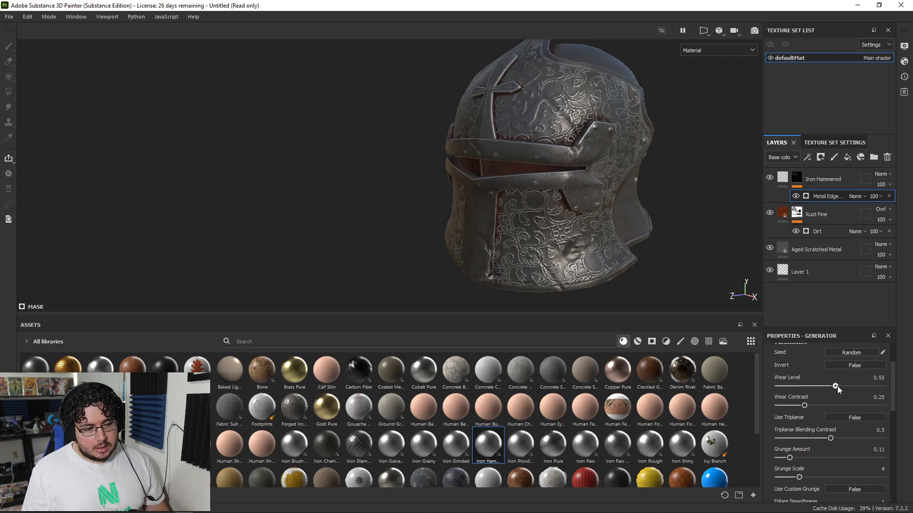
alt+drag(521, 194, 451, 161)
alt+middle_drag(451, 161, 360, 176)
alt+drag(453, 188, 525, 189)
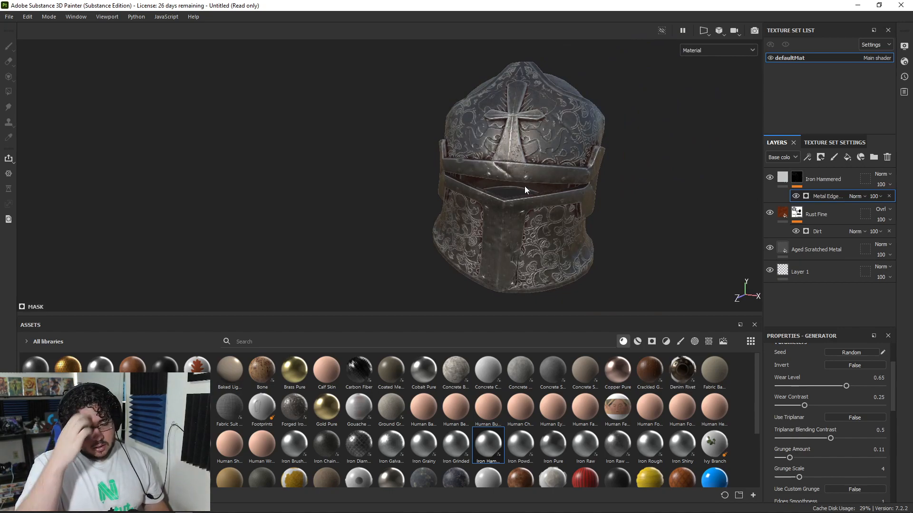
Set the Iron Hammered layer's blending mode to Linear dodge (Add) and its opacity to 63
click(882, 174)
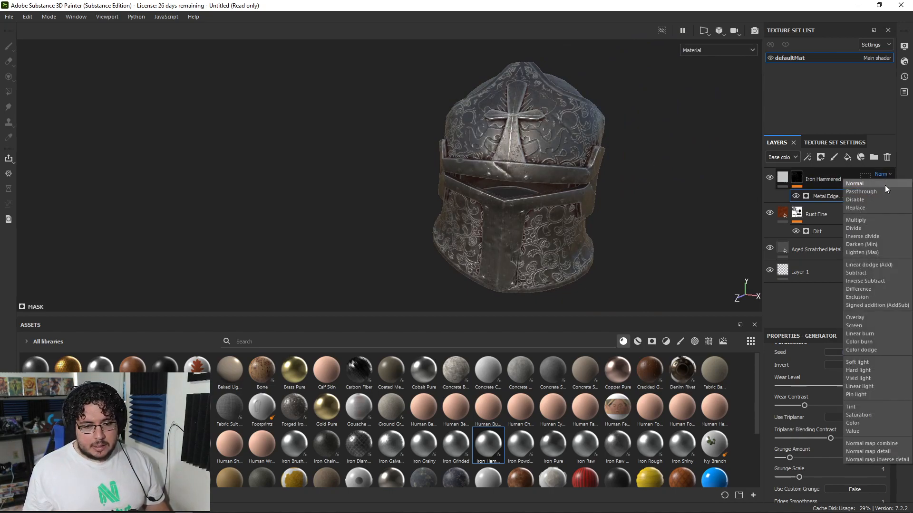
click(872, 265)
alt+drag(678, 200, 632, 201)
alt+right_drag(632, 201, 649, 209)
alt+drag(618, 214, 547, 221)
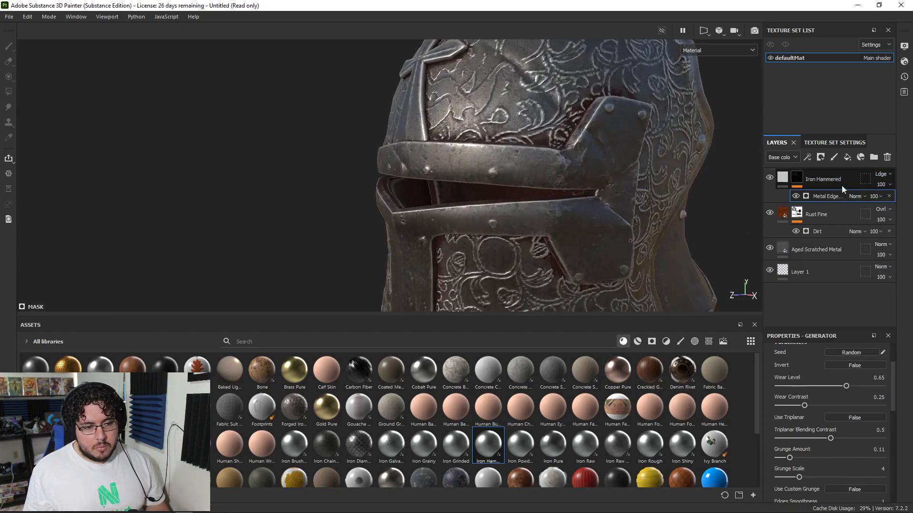
mouse_move(900, 204)
mouse_down()
mouse_move(862, 203)
mouse_move(894, 203)
mouse_up()
alt+right_drag(560, 173, 523, 167)
alt+drag(523, 167, 496, 175)
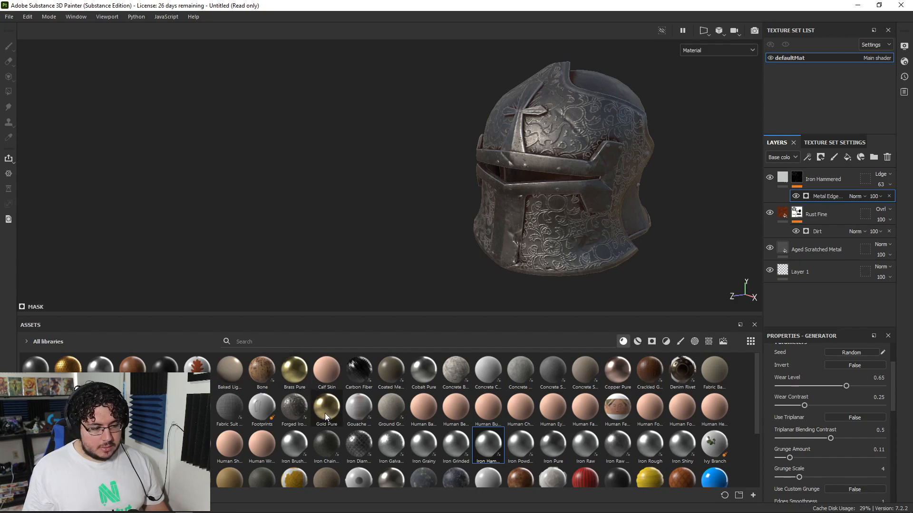
Add the Bronze Armor smart material above Iron Hammered and give its folder a black mask
click(638, 341)
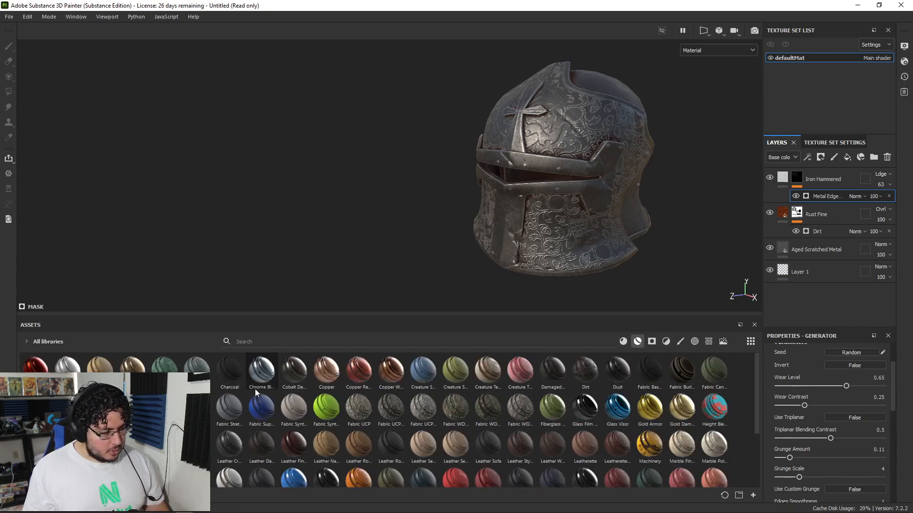
mouse_move(134, 371)
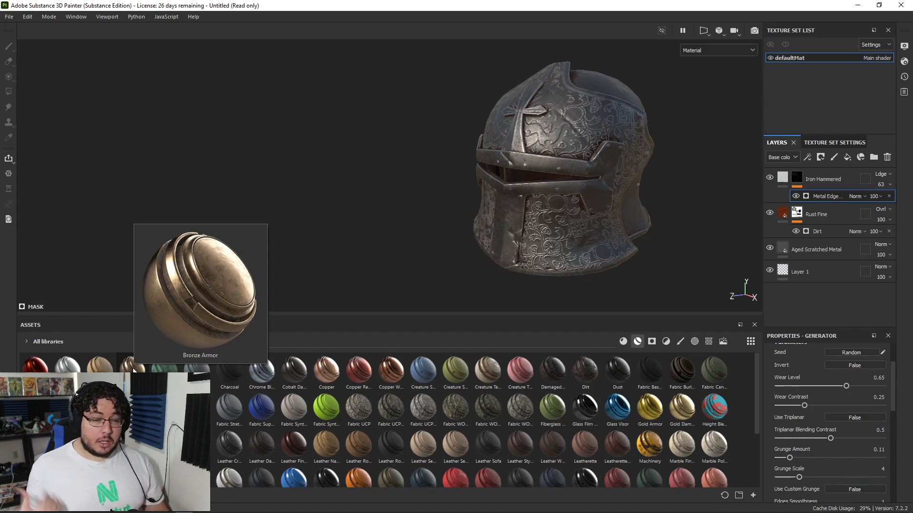
drag(134, 370, 814, 167)
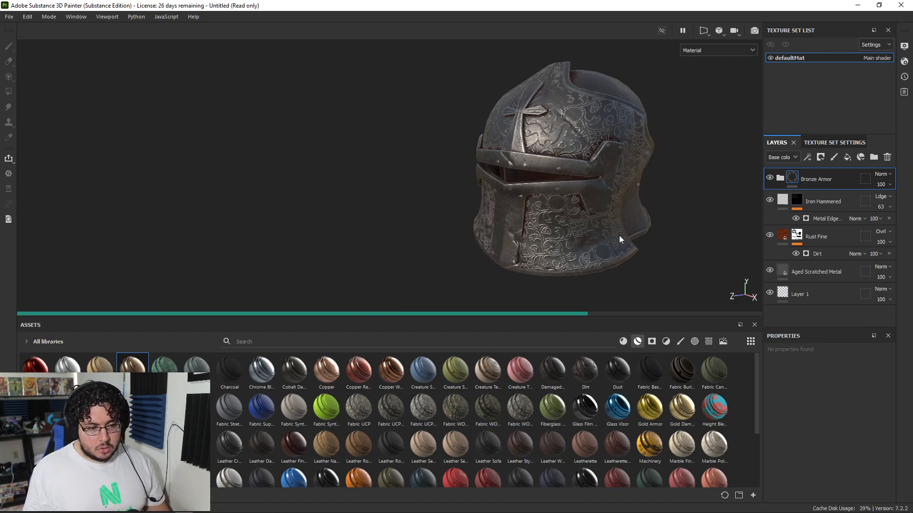
alt+drag(617, 232, 617, 221)
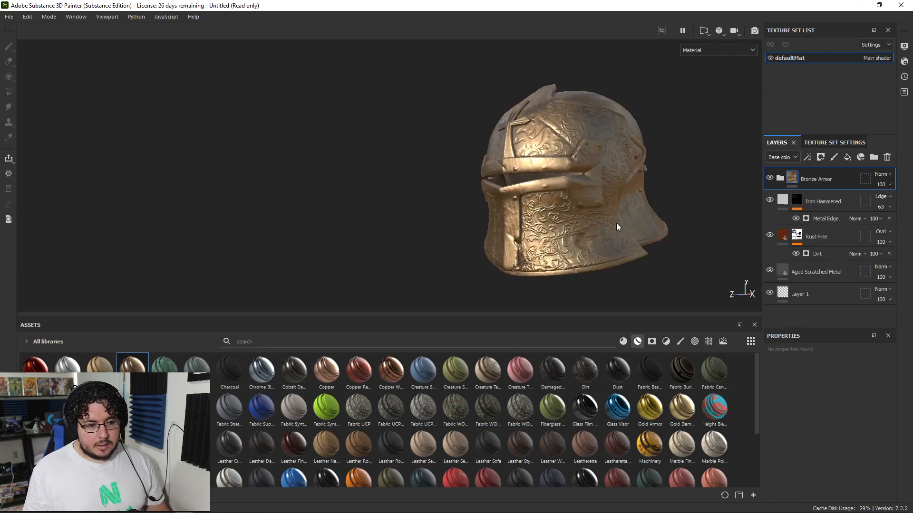
scroll(618, 221, up, 2)
right_click(808, 178)
click(810, 17)
Reveal Bronze Armor on the forehead cross and the visor frame by filling those parts in its mask with Polygon Fill
key(4)
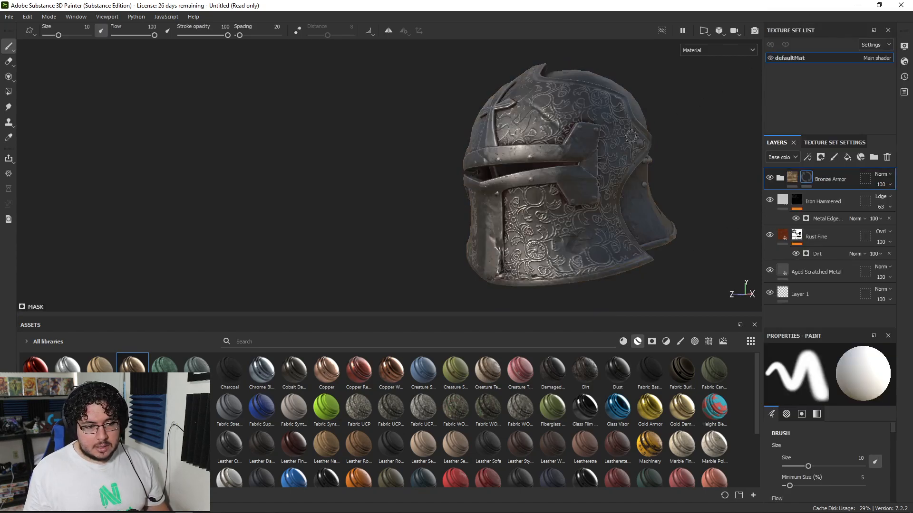
click(846, 353)
click(522, 156)
click(495, 132)
alt+drag(492, 138, 723, 176)
key(1)
alt+drag(542, 200, 380, 207)
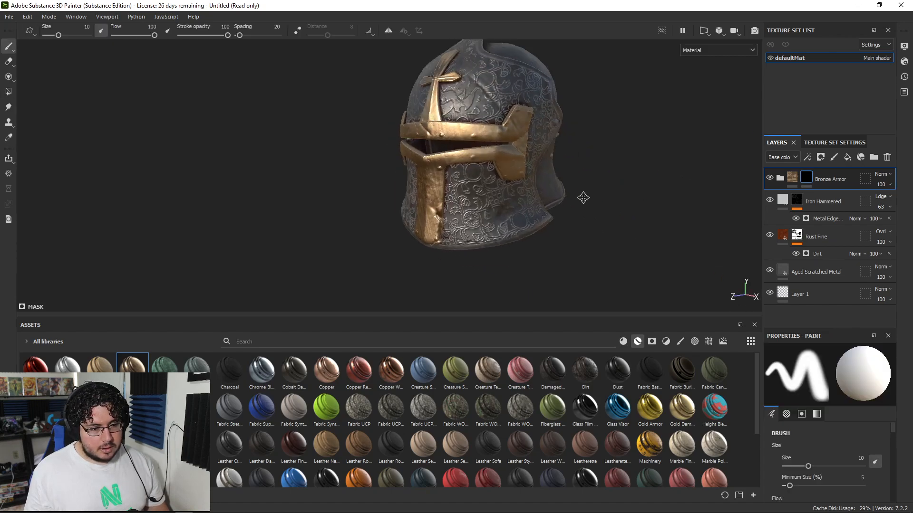
Examine the bronze cross, the visor frame and the surrounding metal from the front, sides and back of the helmet
alt+right_drag(585, 204, 665, 293)
alt+drag(614, 242, 483, 259)
alt+right_drag(483, 259, 419, 190)
alt+drag(514, 143, 664, 179)
alt+middle_drag(504, 176, 577, 207)
alt+right_drag(577, 207, 423, 151)
alt+drag(423, 150, 627, 95)
alt+right_drag(627, 95, 547, 91)
alt+drag(547, 114, 254, 124)
alt+right_drag(253, 124, 302, 122)
alt+drag(301, 122, 559, 138)
alt+right_drag(558, 138, 428, 137)
alt+drag(428, 137, 360, 139)
alt+right_drag(360, 138, 678, 240)
Move the Bronze Armor folder below the Iron Hammered layer so the metal edge wear covers the bronze trim
drag(815, 179, 780, 205)
alt+drag(584, 184, 490, 178)
alt+right_drag(489, 178, 528, 183)
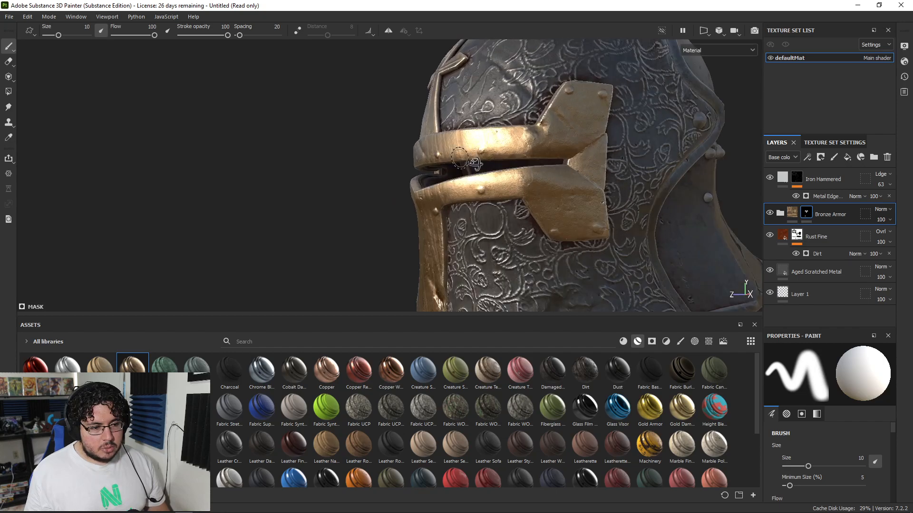
alt+drag(528, 183, 573, 204)
alt+right_drag(572, 205, 600, 183)
alt+drag(599, 183, 480, 169)
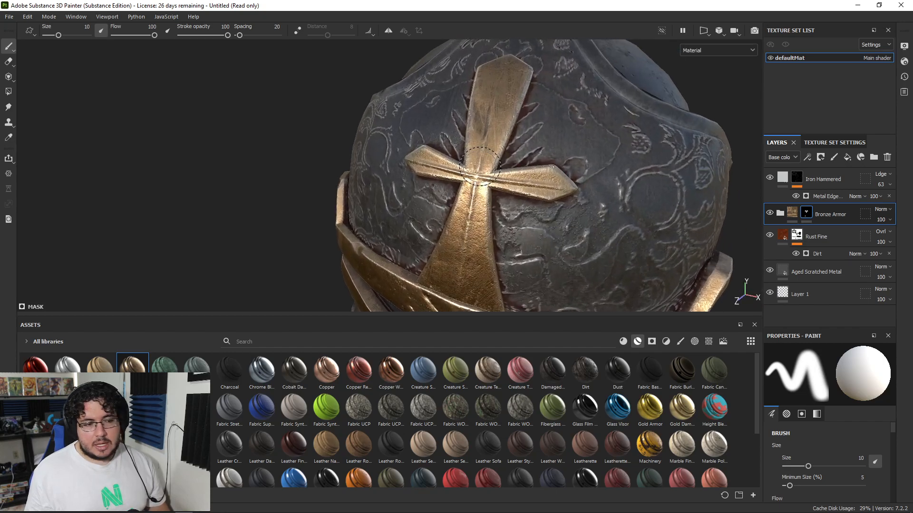
alt+right_drag(480, 167, 444, 171)
alt+drag(504, 183, 458, 164)
alt+right_drag(459, 164, 435, 169)
Move the Bronze Armor folder below the Rust Fine layer so the rust affects the bronze trim as well
drag(822, 214, 825, 252)
alt+drag(598, 168, 484, 161)
alt+right_drag(483, 161, 478, 159)
alt+middle_drag(477, 159, 471, 182)
mouse_move(471, 182)
alt+right_down()
mouse_move(530, 179)
mouse_move(470, 174)
alt+right_up()
alt+middle_drag(471, 173, 571, 205)
alt+drag(239, 138, 432, 160)
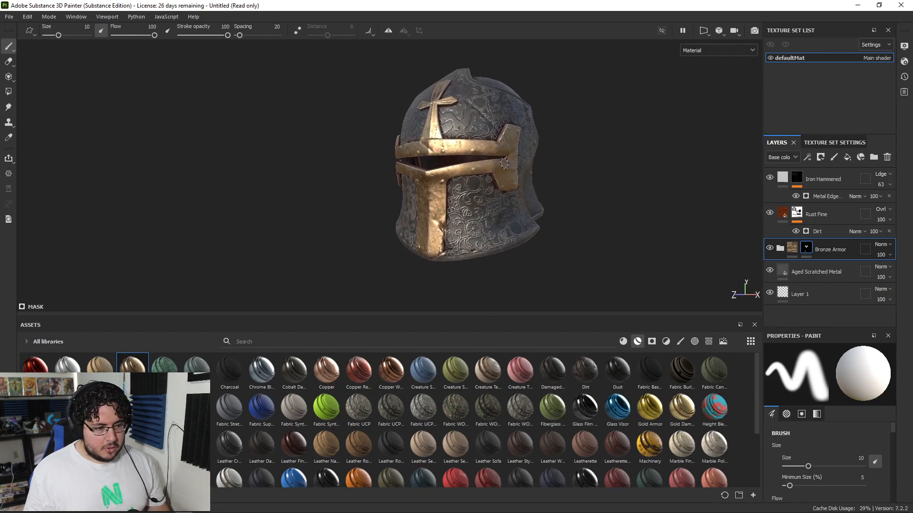
Look at the high-poly sculpt in ZBrush, return to Substance 3D Painter and compare the textured helmet with it
key(alt+Tab)
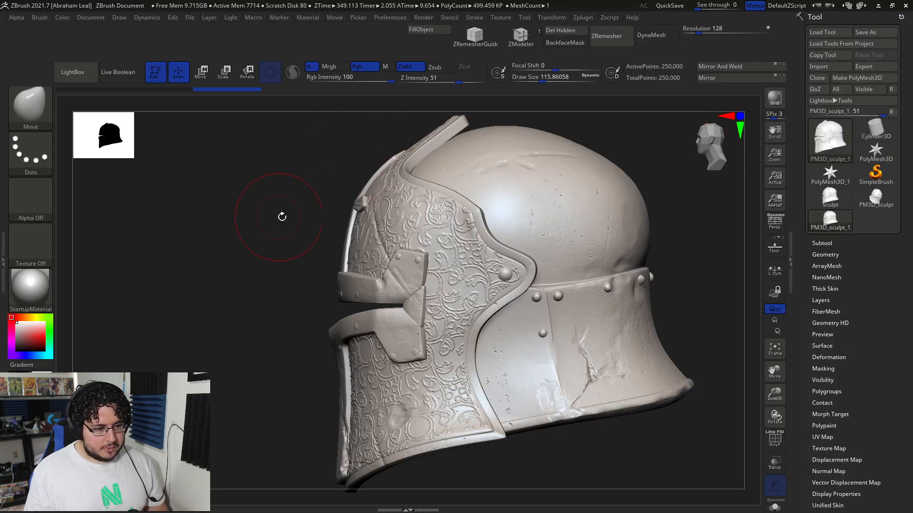
key(alt+Tab)
alt+drag(304, 199, 350, 190)
mouse_move(350, 189)
alt+right_down()
mouse_move(356, 171)
mouse_move(375, 161)
alt+right_up()
alt+drag(376, 161, 419, 162)
alt+right_drag(419, 162, 212, 155)
alt+drag(212, 155, 543, 215)
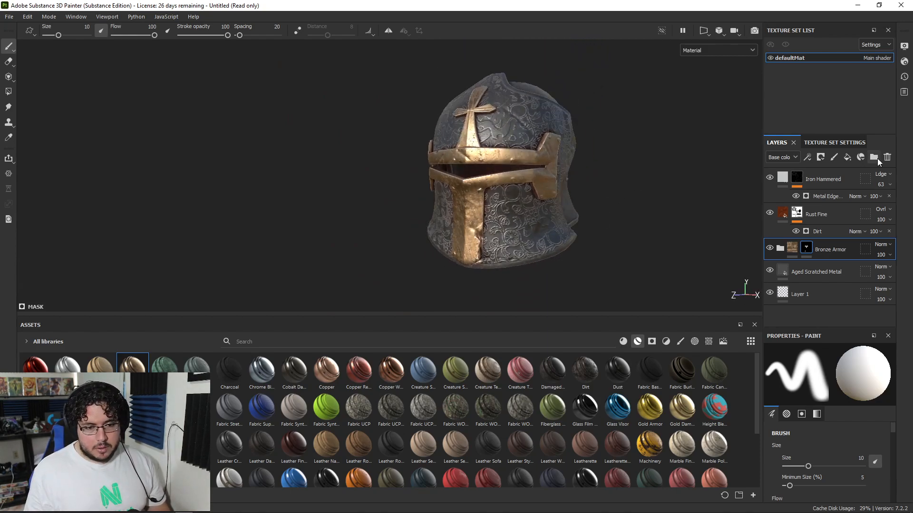
Add a fill layer above Bronze Armor and set its base color to black (000000)
click(846, 159)
alt+drag(532, 219, 556, 224)
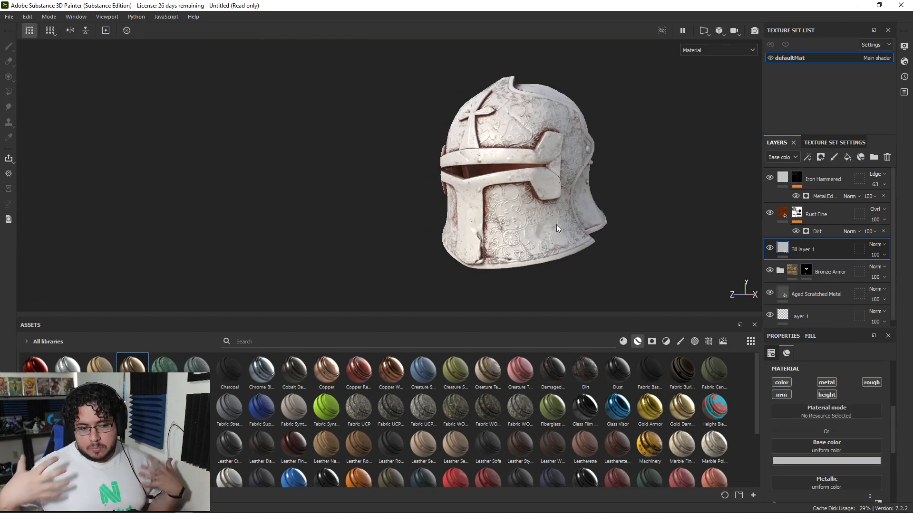
click(815, 459)
click(806, 431)
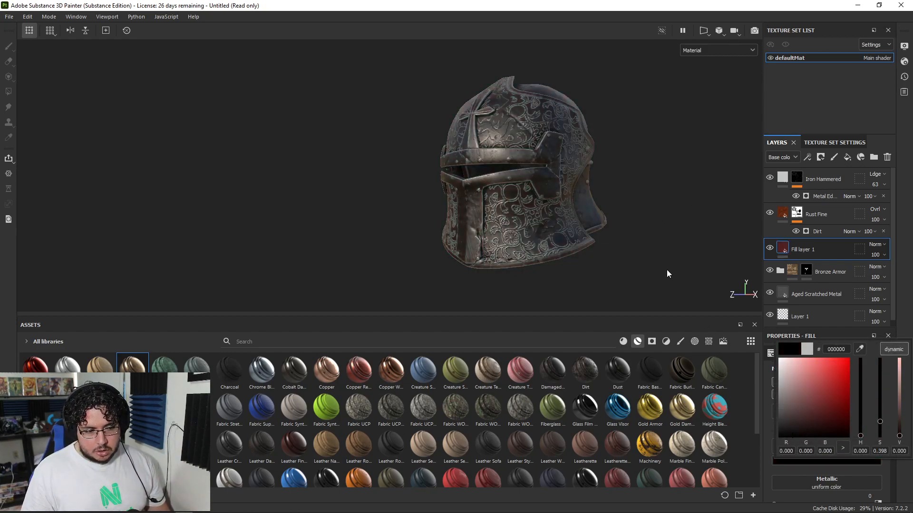
Give the black fill layer a black mask and add a Grunge Dirt Scratchy fill effect to that mask
right_click(803, 250)
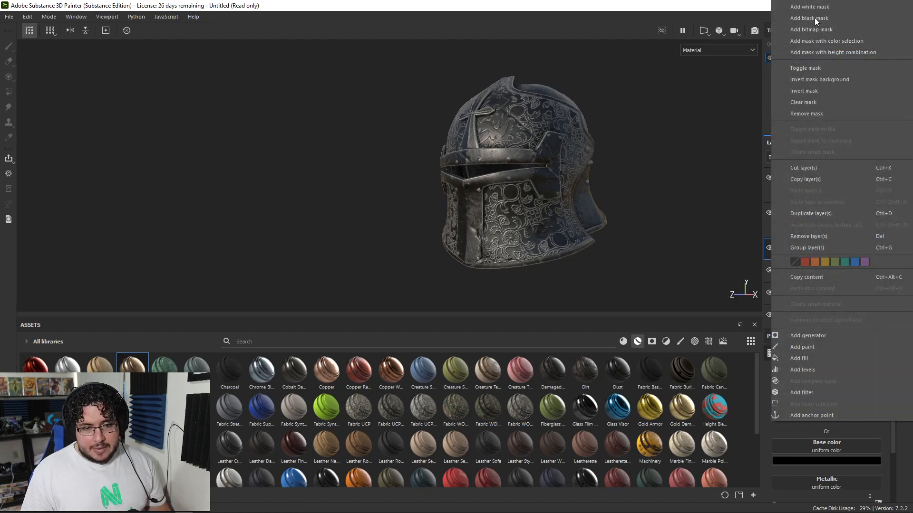
click(816, 19)
right_click(803, 249)
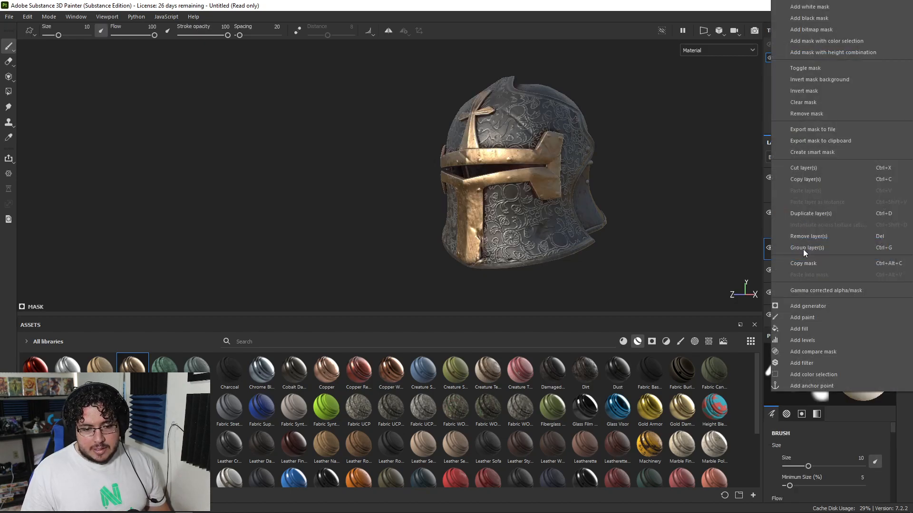
click(807, 328)
click(808, 386)
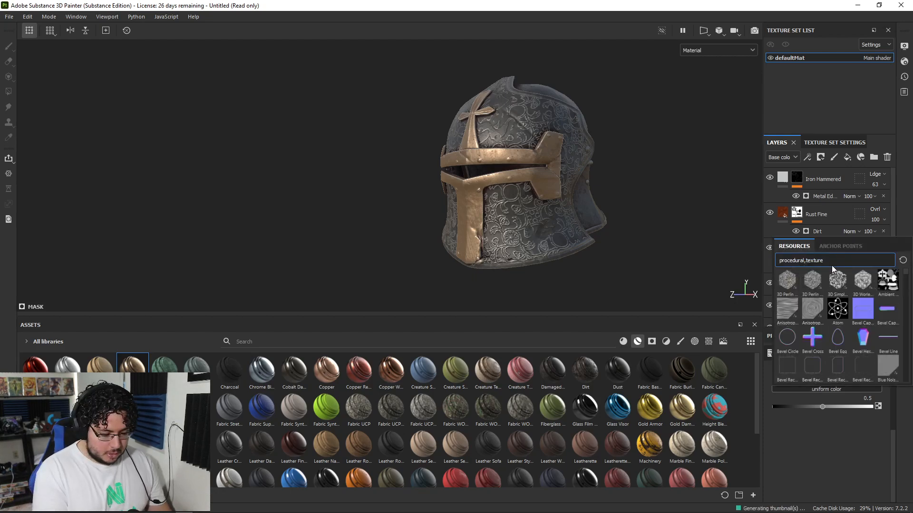
text(dirt)
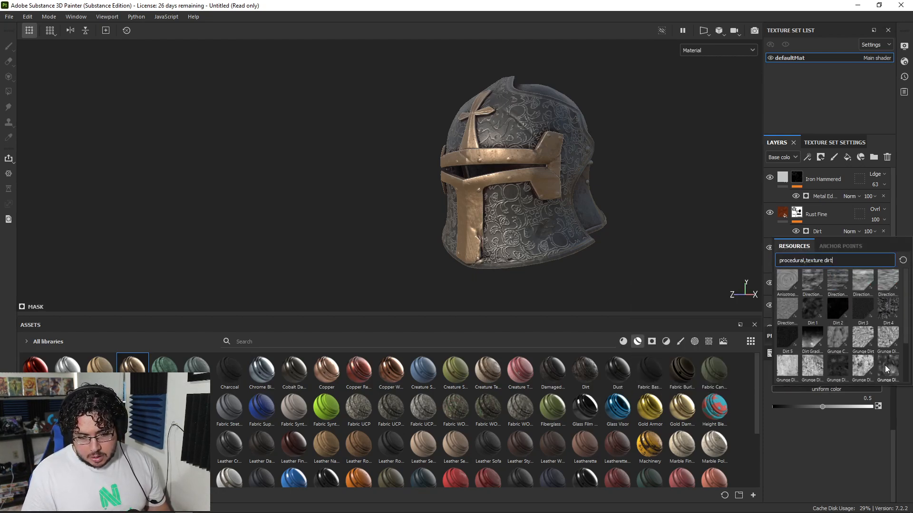
mouse_move(887, 369)
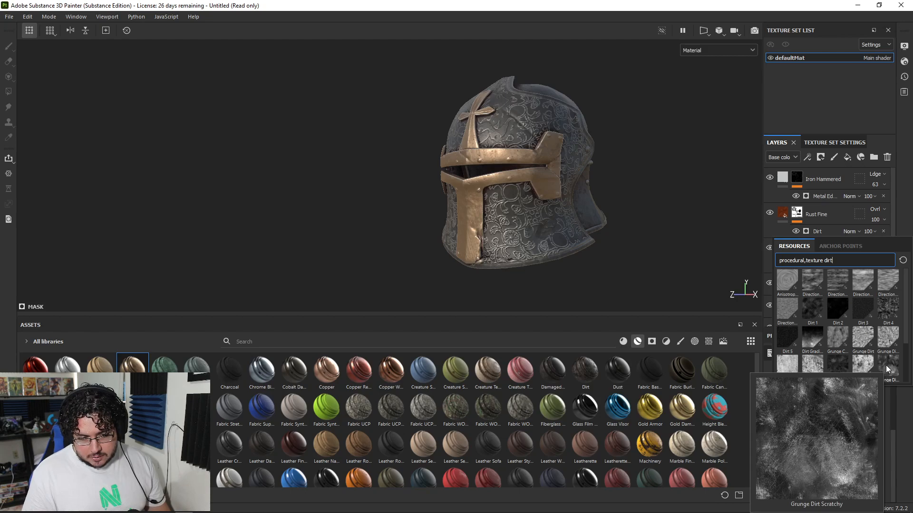
click(888, 365)
alt+drag(622, 198, 650, 202)
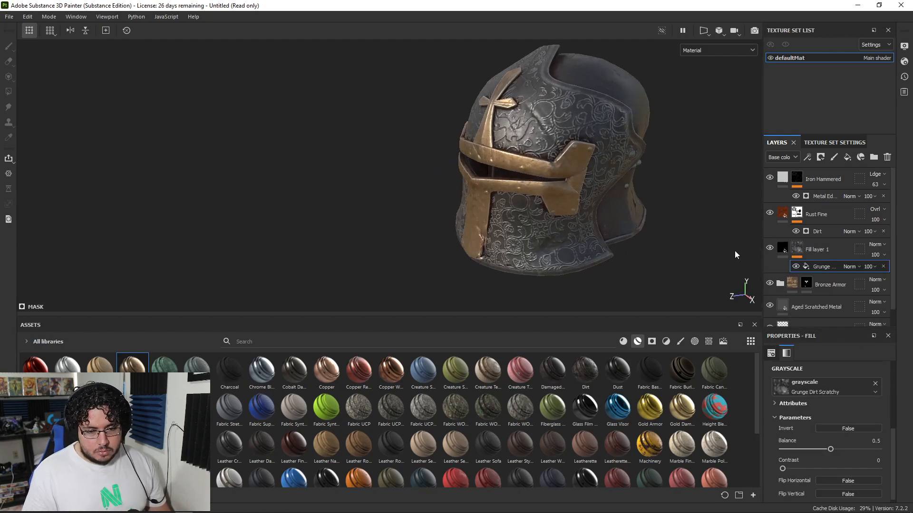
Check the black grunge layer's effect in the Base color view by toggling its visibility, and return to the Material view
key(c)
alt+drag(652, 199, 606, 244)
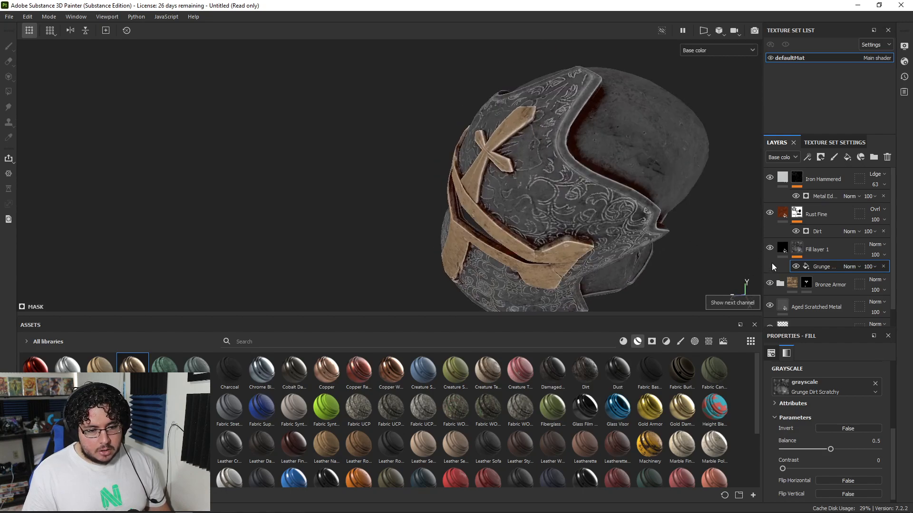
alt+drag(689, 228, 388, 179)
click(771, 248)
click(771, 249)
alt+drag(704, 219, 356, 195)
mouse_move(509, 205)
alt+mouse_down()
mouse_move(492, 201)
mouse_move(753, 212)
mouse_move(558, 205)
mouse_move(554, 214)
mouse_move(504, 214)
alt+mouse_up()
key(m)
Set Fill layer 1's roughness to about 0.65 and its blending mode to Overlay
click(785, 249)
scroll(812, 438, down, 3)
drag(801, 489, 843, 490)
alt+drag(494, 206, 580, 197)
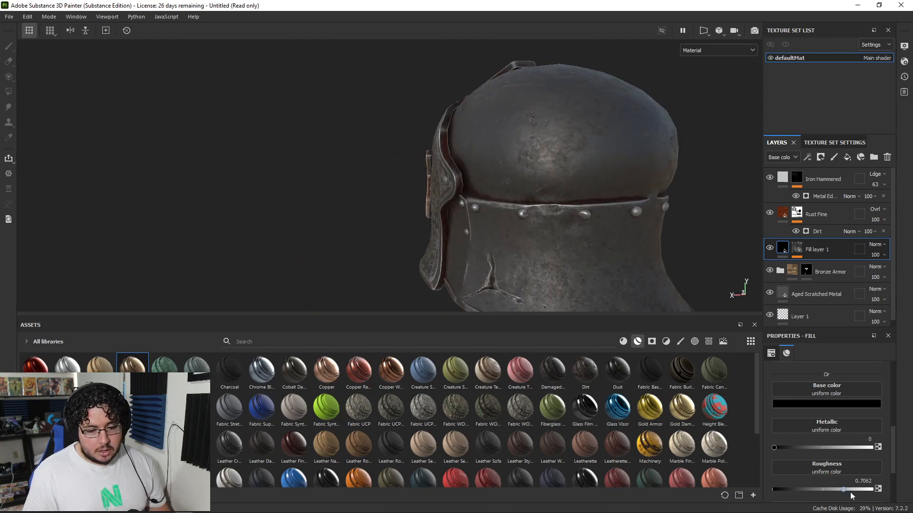
drag(836, 488, 836, 489)
click(877, 244)
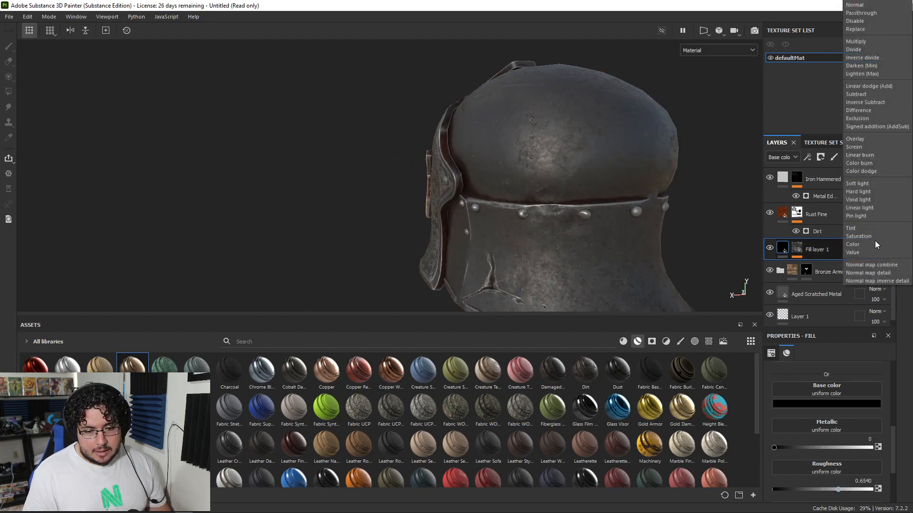
click(860, 138)
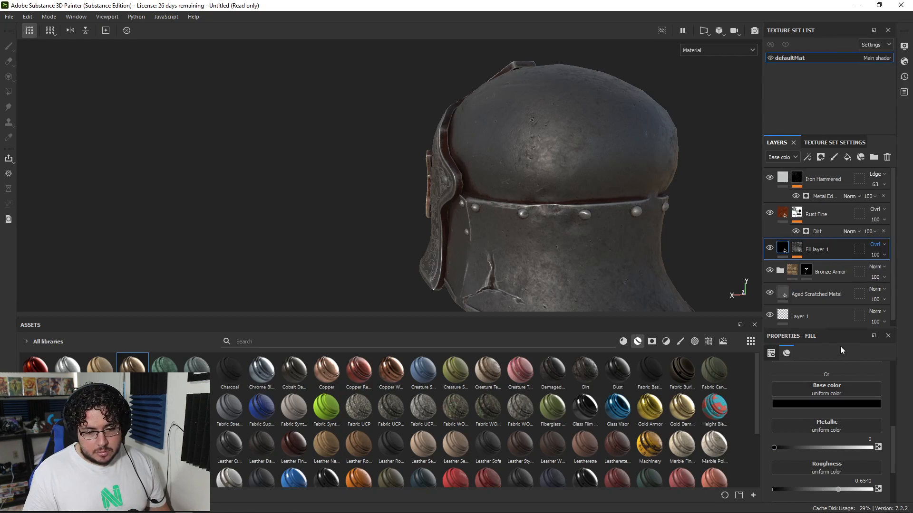
Raise the contrast of the Grunge Dirt Scratchy effect in Fill layer 1's mask for more defined spots
click(797, 250)
drag(803, 269, 804, 266)
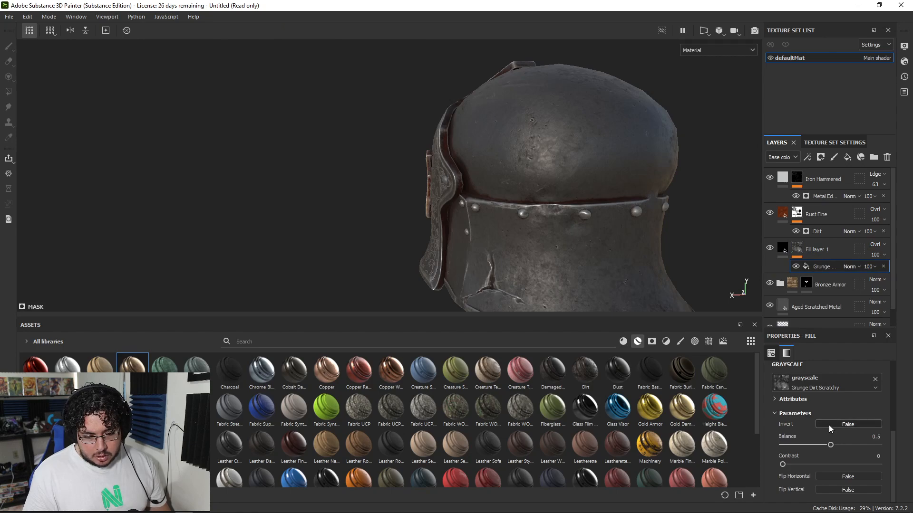
drag(784, 465, 850, 459)
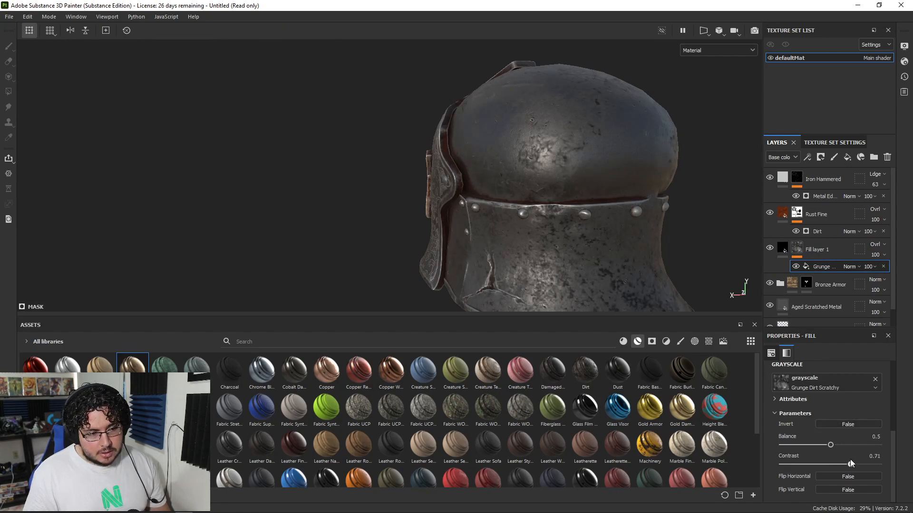
click(819, 465)
drag(809, 462, 831, 439)
Move Fill layer 1 above Iron Hammered to the top of the layer stack and check the grunge on the bronze trim
alt+right_drag(394, 119, 336, 100)
alt+drag(336, 100, 580, 143)
alt+right_drag(579, 142, 614, 150)
alt+middle_drag(586, 173, 623, 101)
alt+drag(623, 101, 679, 122)
alt+right_drag(678, 122, 666, 128)
drag(816, 252, 825, 179)
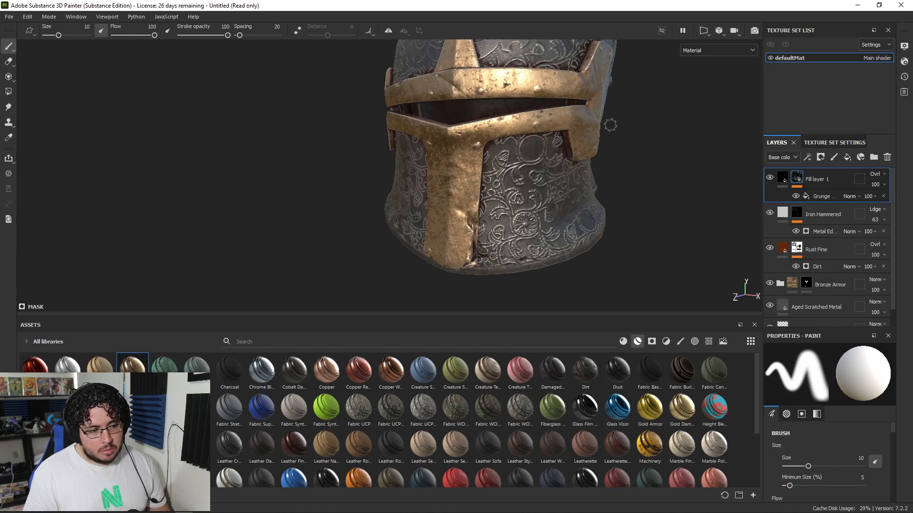
alt+right_drag(610, 125, 621, 142)
alt+drag(621, 142, 632, 150)
alt+middle_drag(632, 151, 679, 214)
alt+right_drag(679, 214, 638, 192)
alt+drag(638, 192, 554, 166)
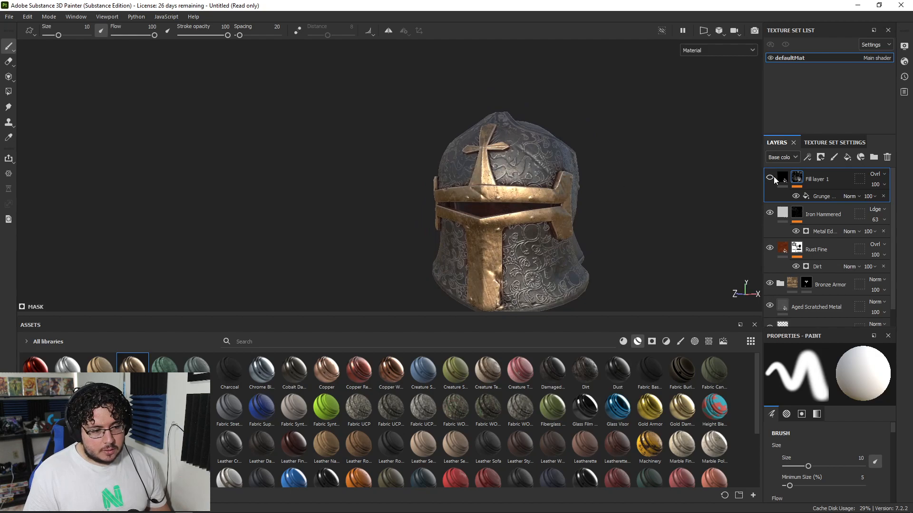
alt+drag(686, 204, 585, 229)
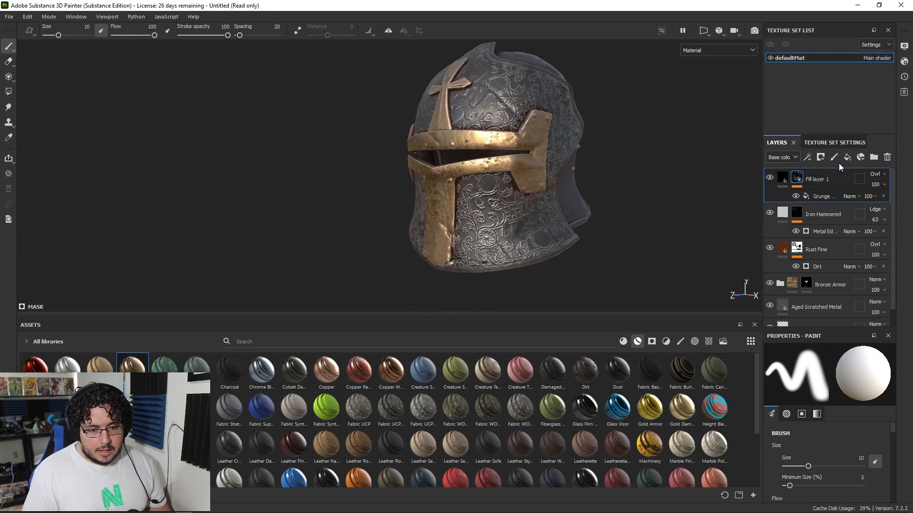
Add a paint effect to Fill layer 1's mask and choose a speckled splatter brush with size 28.97
right_click(797, 179)
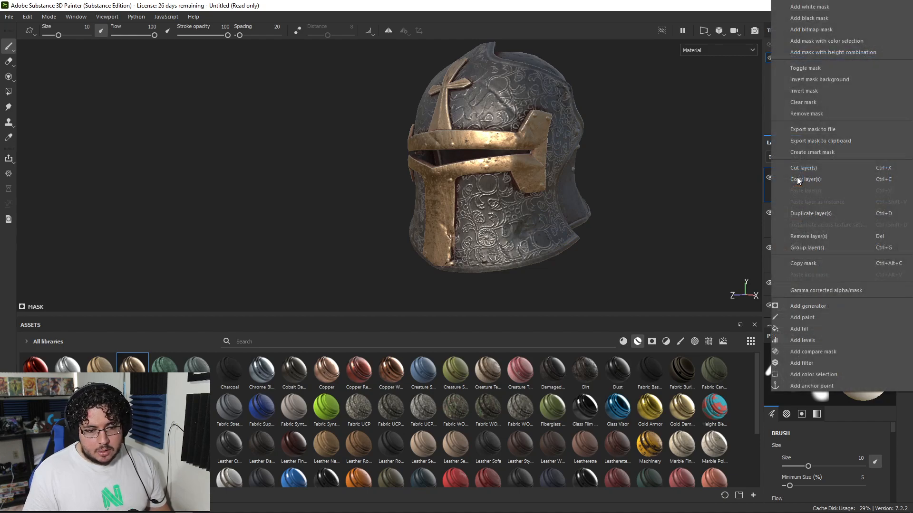
click(817, 320)
click(680, 341)
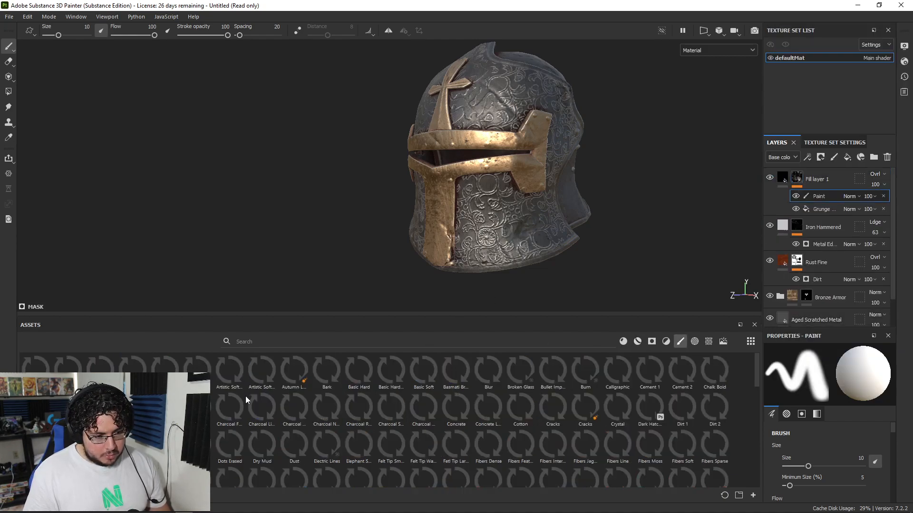
click(206, 450)
alt+middle_drag(556, 266, 495, 209)
alt+right_drag(496, 209, 563, 298)
key(])
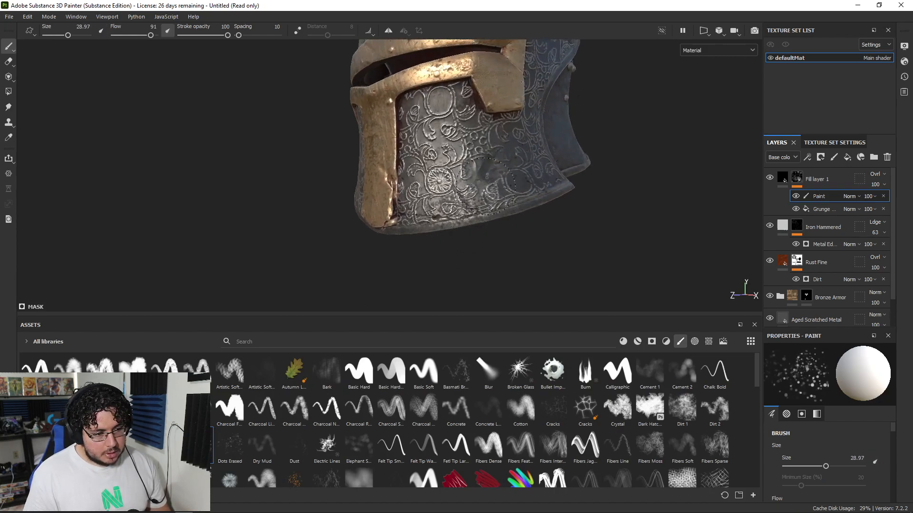
Enlarge the splatter brush to size 51.58 over the helmet's crown
mouse_move(505, 197)
alt+mouse_down()
mouse_move(489, 214)
mouse_move(513, 185)
mouse_move(351, 157)
mouse_move(224, 119)
alt+mouse_up()
alt+right_drag(224, 119, 405, 257)
alt+middle_drag(405, 257, 404, 274)
alt+drag(458, 187, 450, 231)
alt+middle_drag(450, 230, 418, 289)
alt+drag(539, 217, 438, 206)
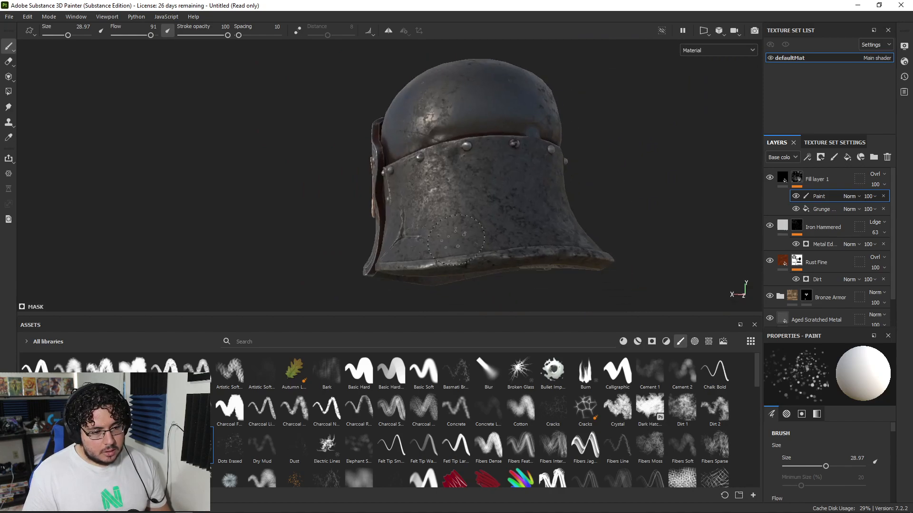
alt+drag(490, 248, 585, 238)
alt+drag(668, 255, 548, 249)
alt+drag(532, 190, 469, 241)
ctrl+right_drag(476, 208, 498, 214)
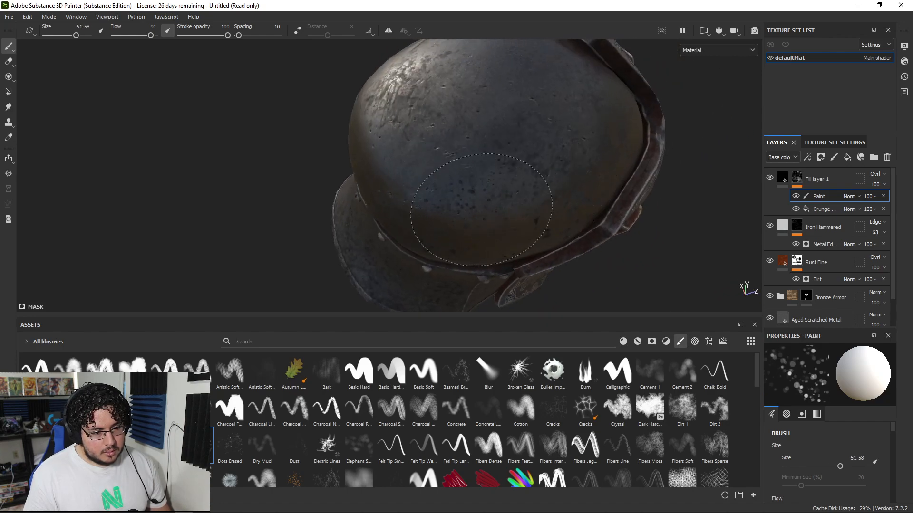
Lower Fill layer 1's roughness to about 0.27, keeping its metallic value at 0
click(817, 180)
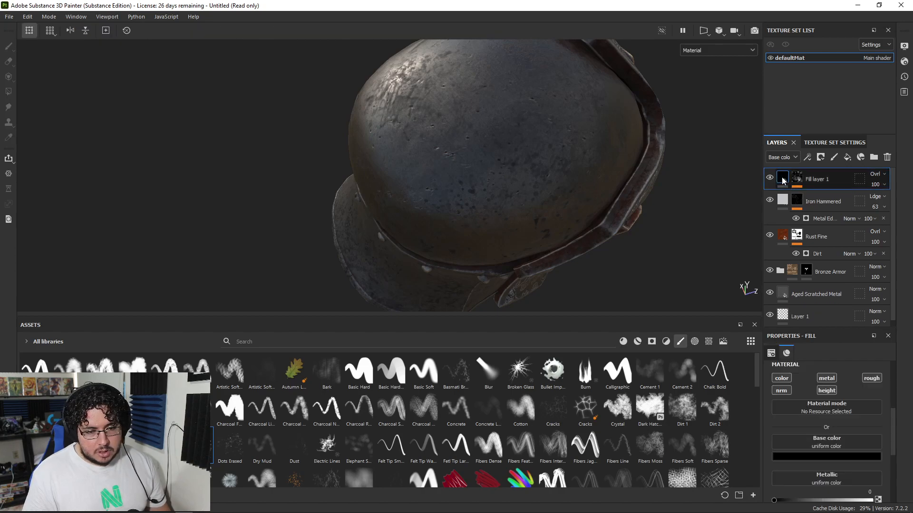
drag(838, 485, 792, 484)
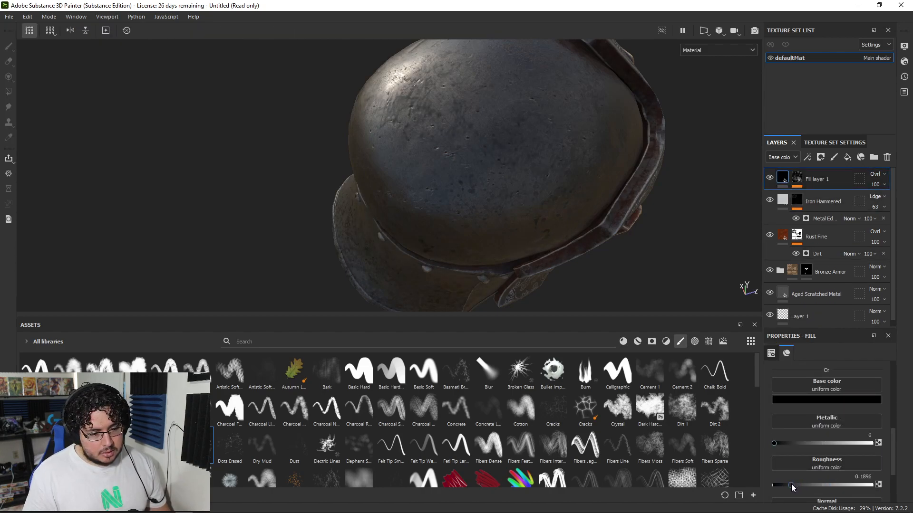
alt+drag(534, 230, 386, 295)
alt+middle_drag(386, 295, 480, 166)
alt+drag(481, 166, 595, 173)
click(775, 442)
drag(783, 485, 799, 486)
Examine the whole helmet from several angles to judge the glossier grunge spots on the steel and bronze
alt+drag(626, 292, 542, 275)
alt+right_drag(542, 275, 132, 112)
alt+drag(132, 113, 397, 139)
alt+right_drag(397, 139, 452, 155)
alt+drag(452, 154, 514, 197)
alt+right_drag(514, 198, 561, 209)
alt+drag(561, 210, 398, 178)
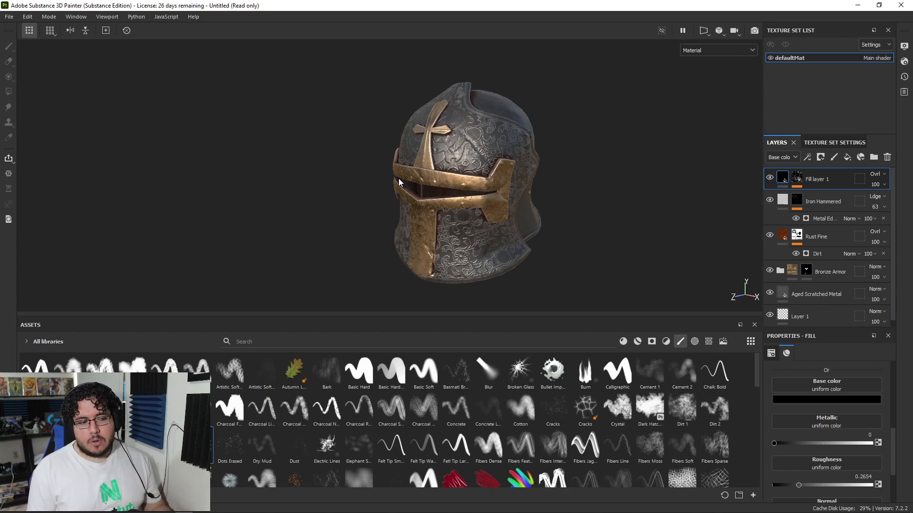
alt+drag(541, 159, 561, 217)
alt+middle_drag(561, 217, 561, 221)
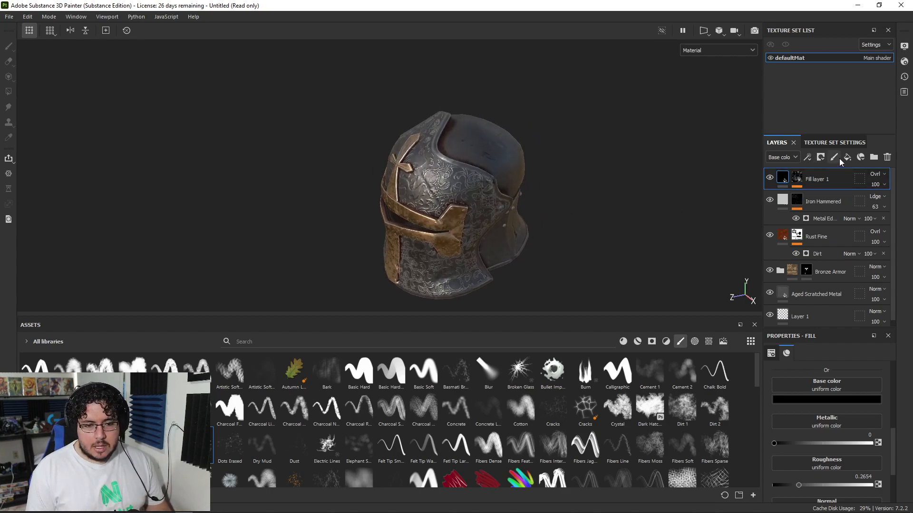
Add a fill layer at the top of the stack and set its base color to sandy yellow (dac069)
click(846, 158)
click(800, 399)
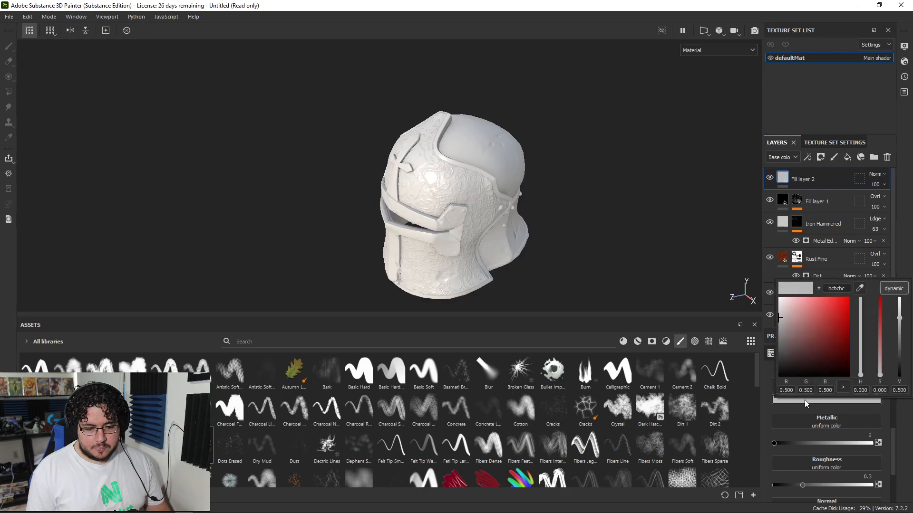
click(831, 352)
click(859, 357)
click(831, 319)
drag(860, 357, 860, 368)
drag(825, 319, 816, 309)
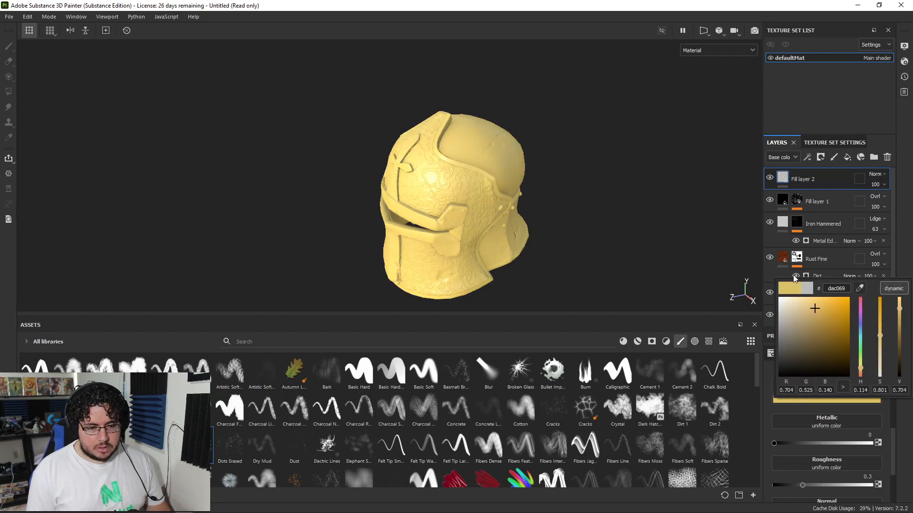
Give Fill layer 2 a black mask and add a Light generator to it
right_click(802, 173)
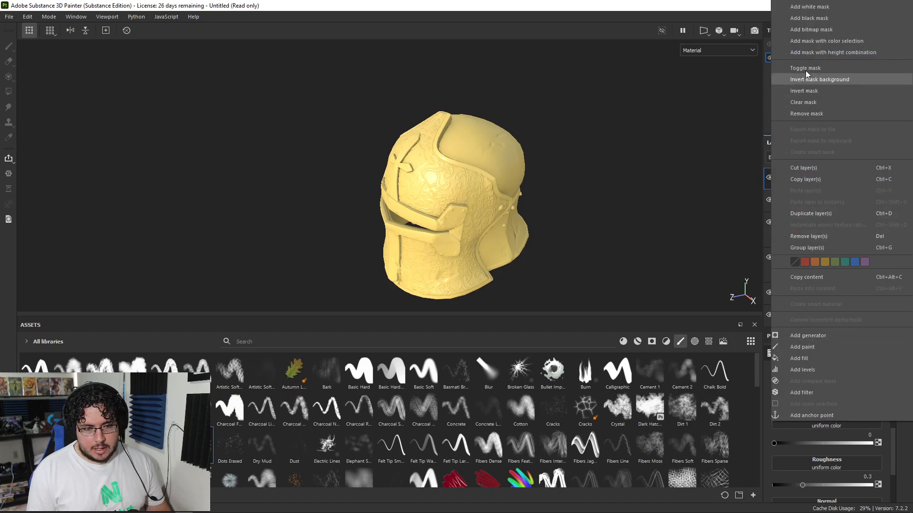
click(809, 27)
click(809, 14)
right_click(807, 181)
click(801, 18)
right_click(798, 183)
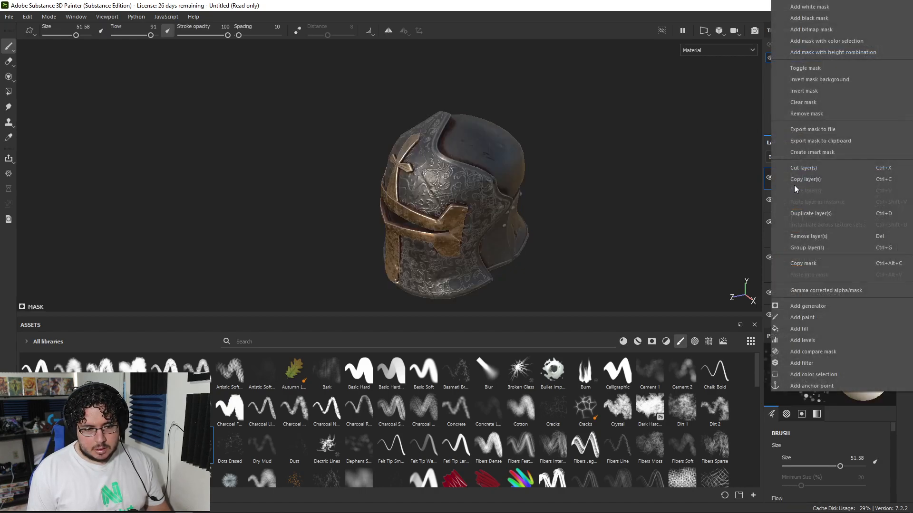
click(815, 306)
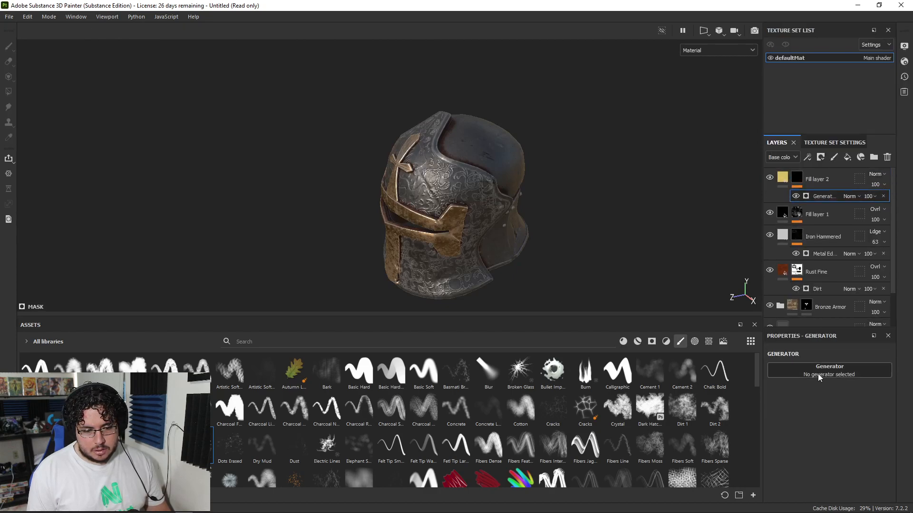
click(818, 375)
click(887, 429)
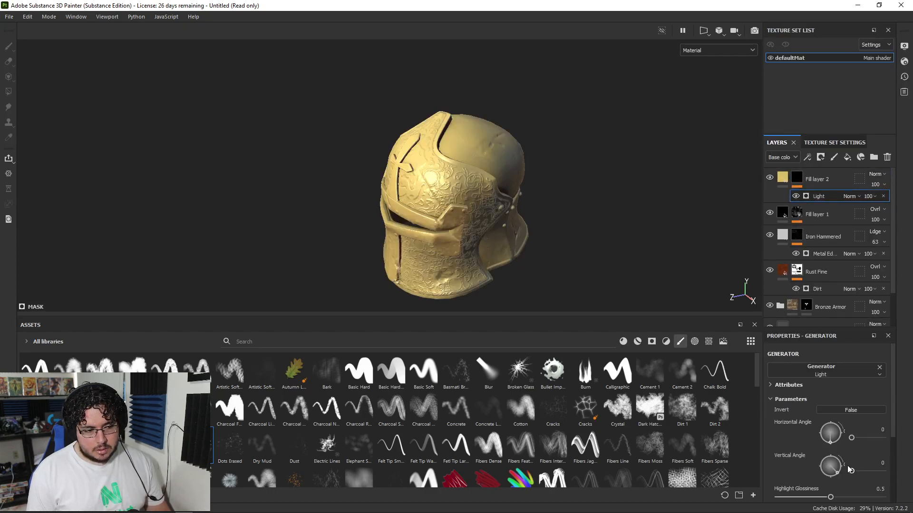
Set the Light generator's vertical angle to 270 so the mask is lit from above
click(831, 479)
alt+drag(609, 256, 494, 158)
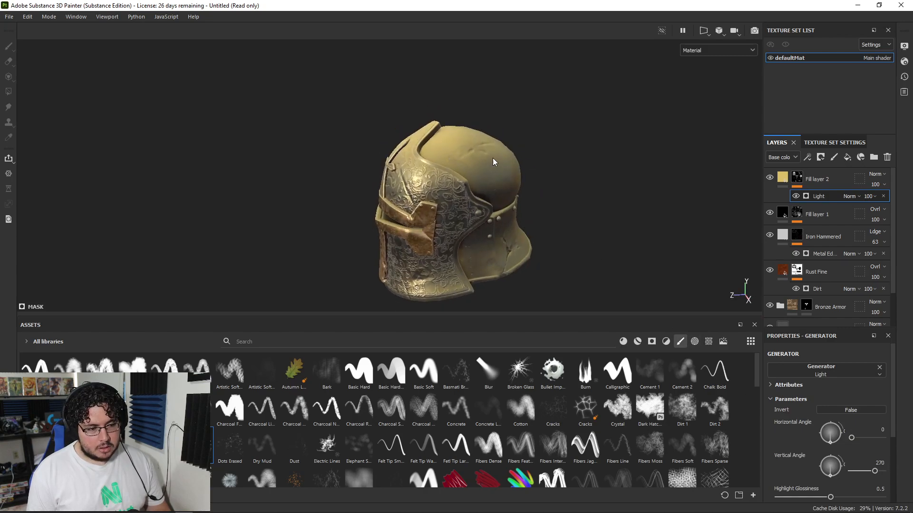
alt+drag(552, 164, 452, 119)
mouse_move(466, 190)
alt+mouse_down()
mouse_move(432, 187)
mouse_move(466, 214)
mouse_move(476, 176)
alt+mouse_up()
Add a fill with the Dirt 4 texture to Fill layer 2's mask and blend it over the Light generator with Multiply
right_click(798, 179)
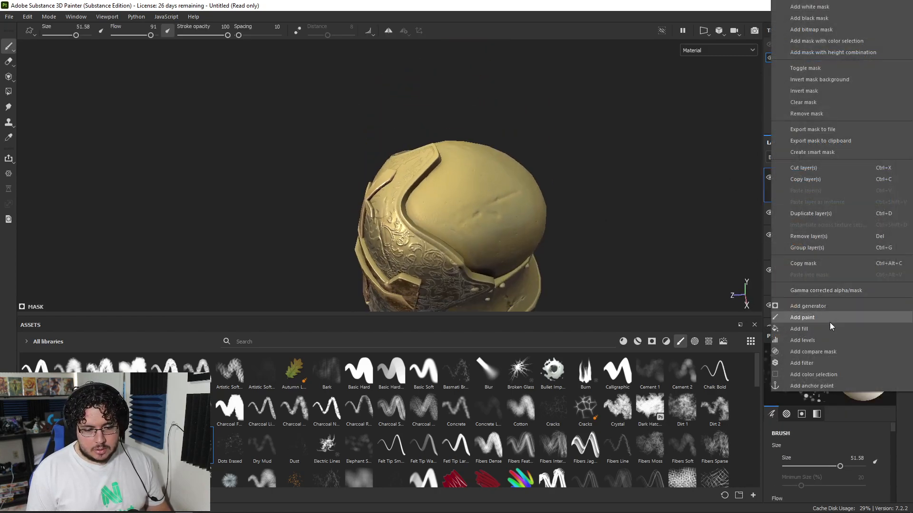
click(814, 329)
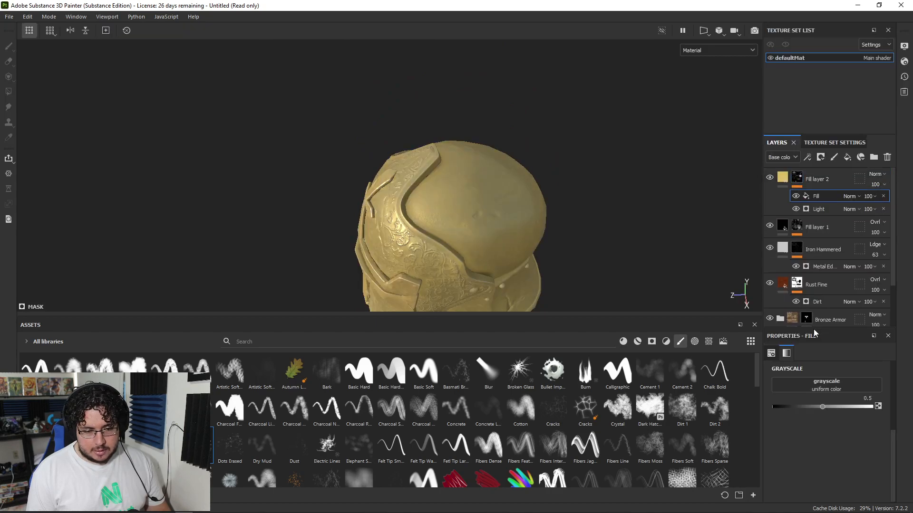
click(843, 387)
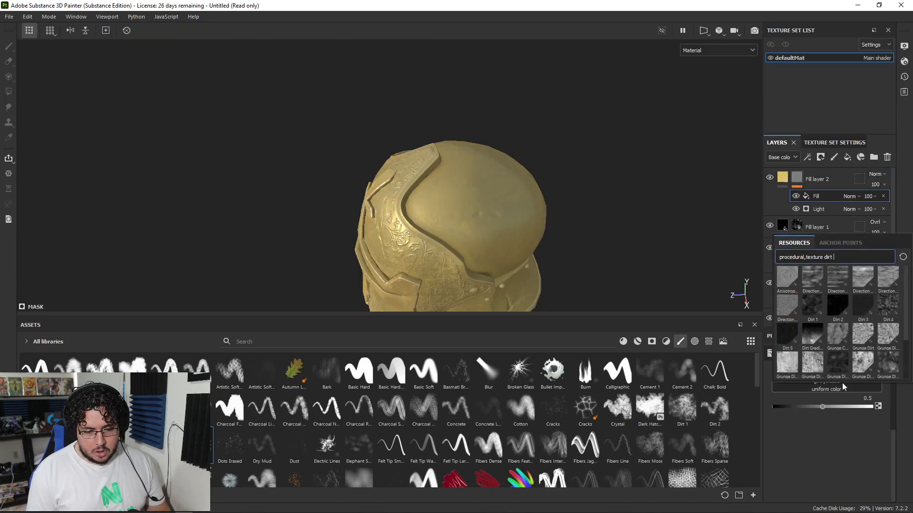
click(885, 307)
click(852, 196)
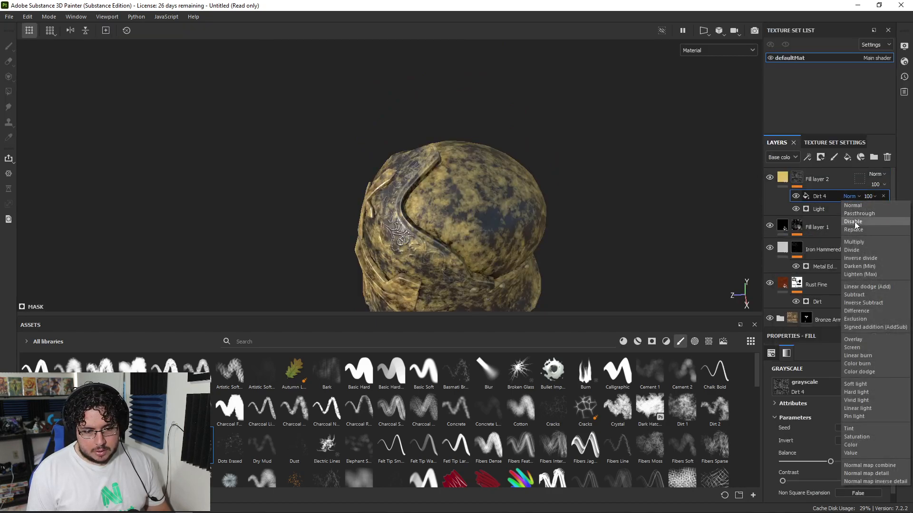
click(860, 242)
alt+right_drag(568, 231, 522, 243)
alt+drag(522, 243, 564, 210)
alt+right_drag(563, 209, 719, 191)
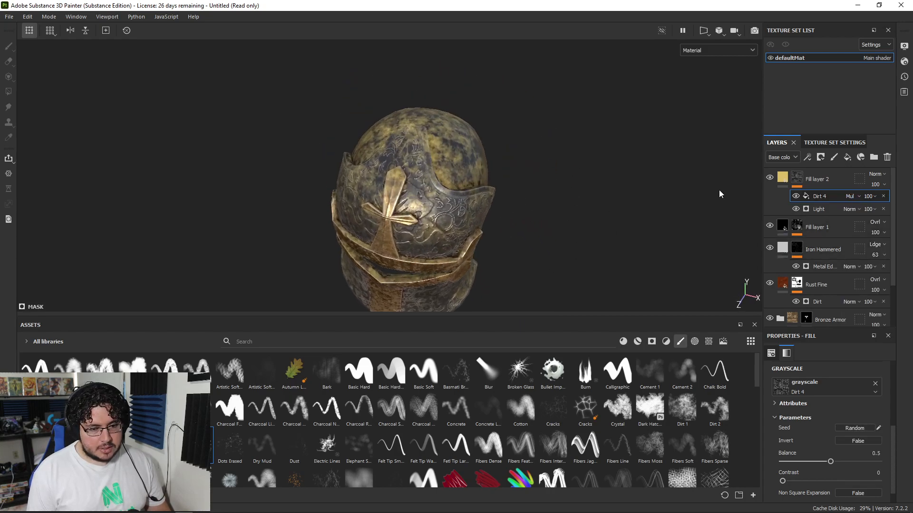
Try Multiply, Overlay, Screen and Color burn as Fill layer 2's blend mode
click(875, 174)
click(866, 223)
alt+drag(639, 210, 538, 222)
click(875, 174)
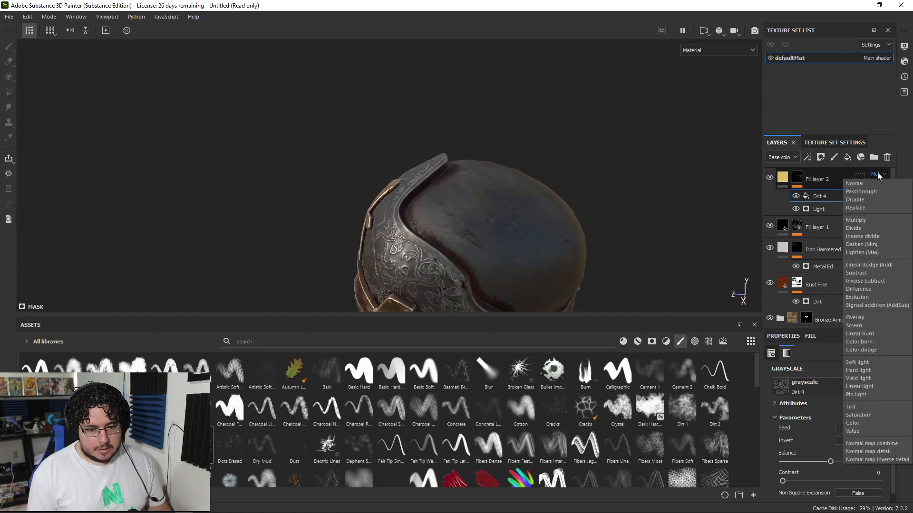
click(860, 314)
alt+drag(708, 274, 620, 166)
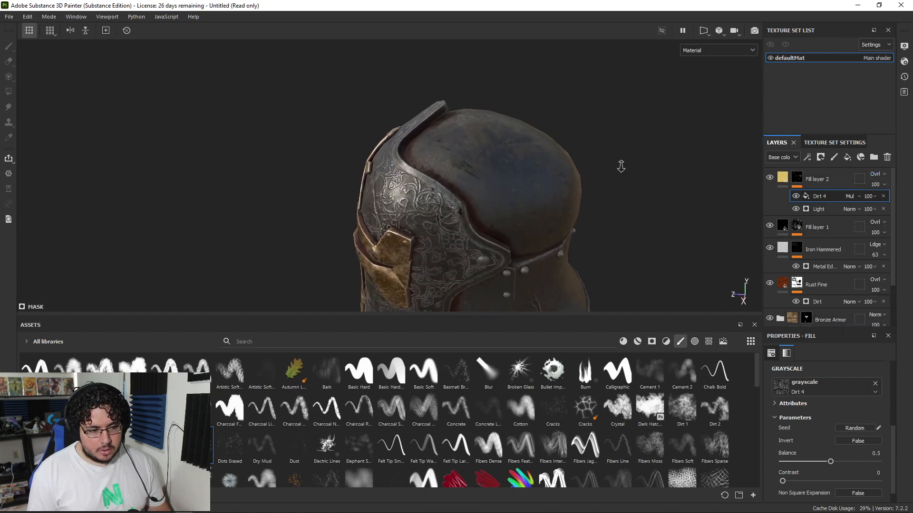
click(875, 174)
click(863, 327)
click(879, 175)
click(870, 341)
Set Fill layer 2's blend mode to Vivid light
click(875, 174)
click(870, 379)
alt+drag(665, 271, 626, 199)
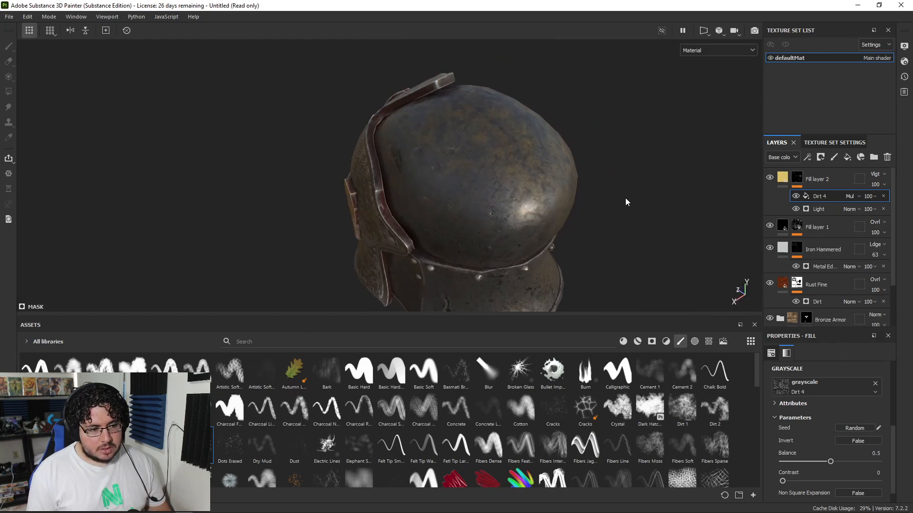
Change Fill layer 2's base color to a pale, desaturated beige and check it around the helmet
click(782, 177)
click(835, 460)
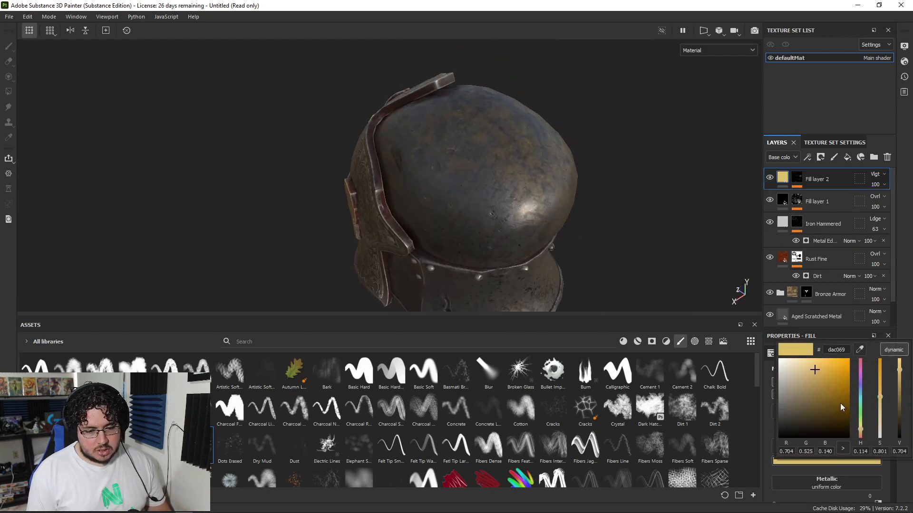
mouse_move(861, 433)
mouse_down()
mouse_move(860, 390)
mouse_move(859, 434)
mouse_up()
drag(899, 371, 899, 389)
drag(880, 397, 898, 375)
alt+drag(547, 238, 455, 219)
alt+right_drag(455, 220, 455, 210)
alt+drag(444, 205, 489, 210)
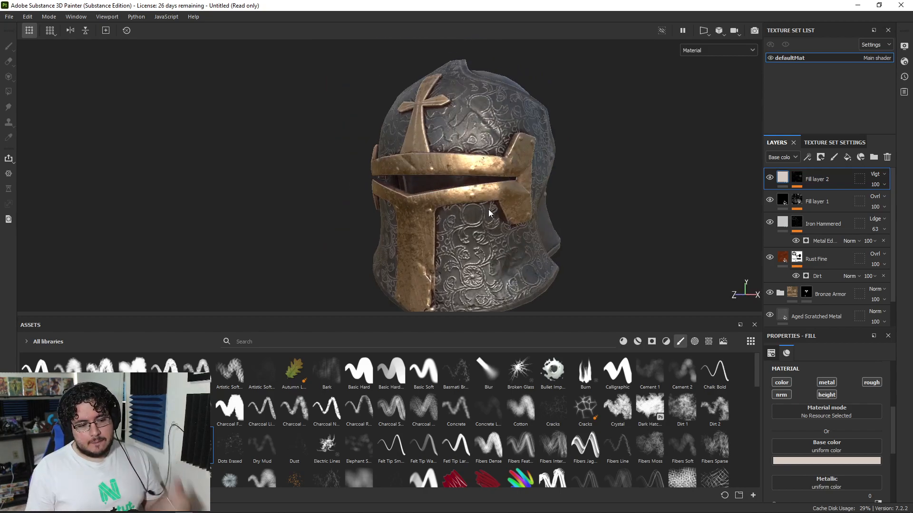
alt+drag(457, 115, 482, 159)
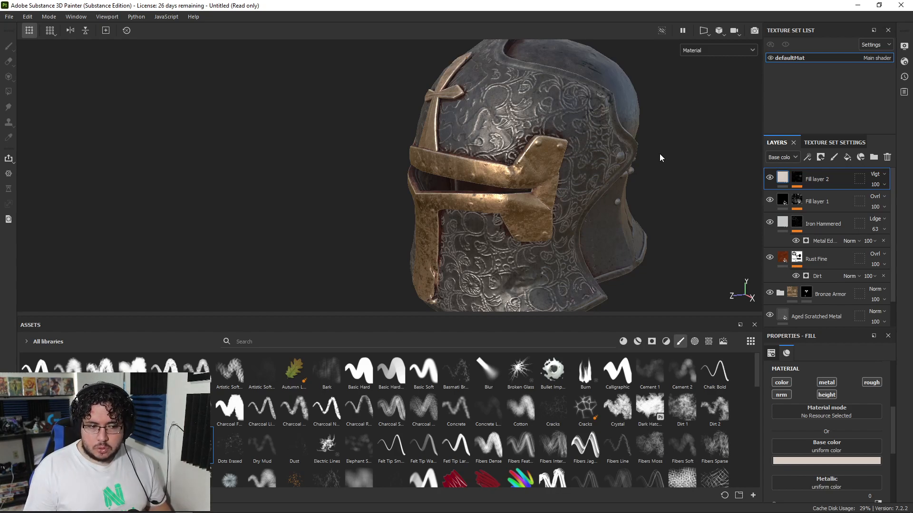
Add a new fill layer at the top of the stack that affects only color, with a black base color (000000)
click(854, 156)
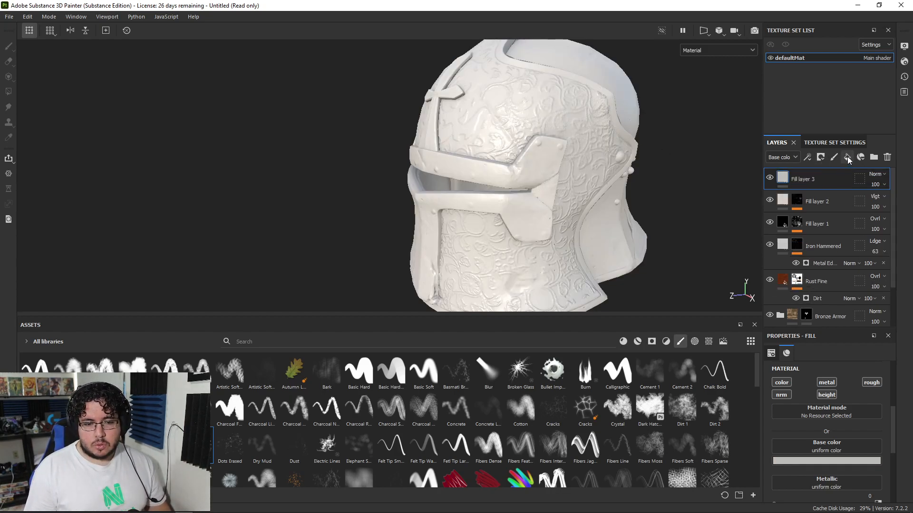
click(779, 395)
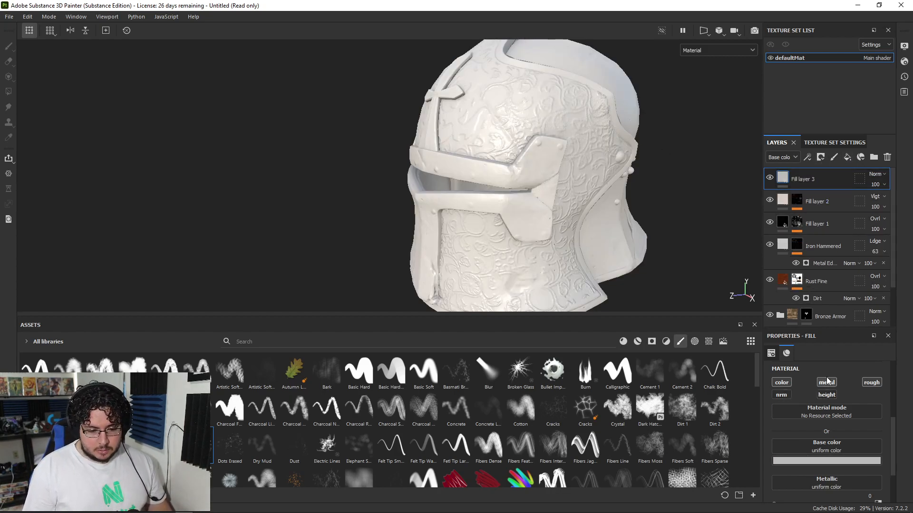
click(834, 382)
click(820, 459)
click(782, 438)
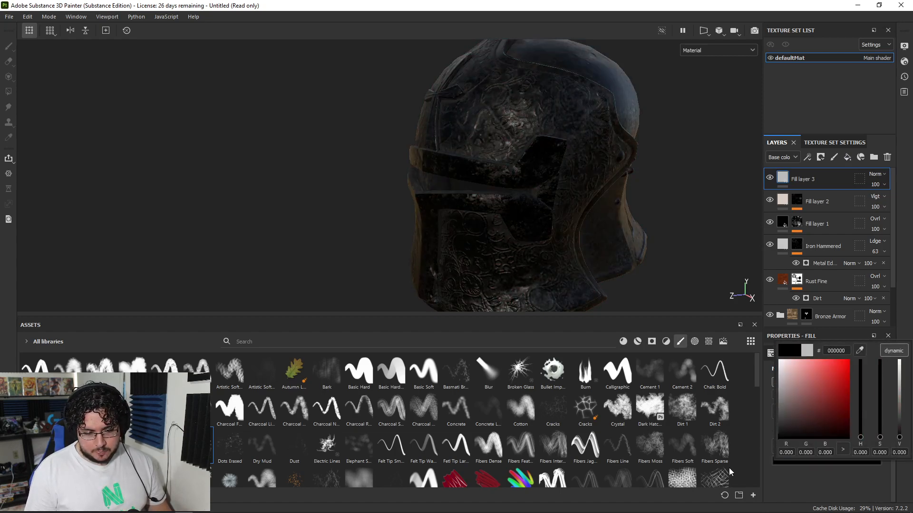
Give Fill layer 3 a black mask and add a fill using the helmet's baked ambient occlusion map
right_click(816, 177)
click(818, 20)
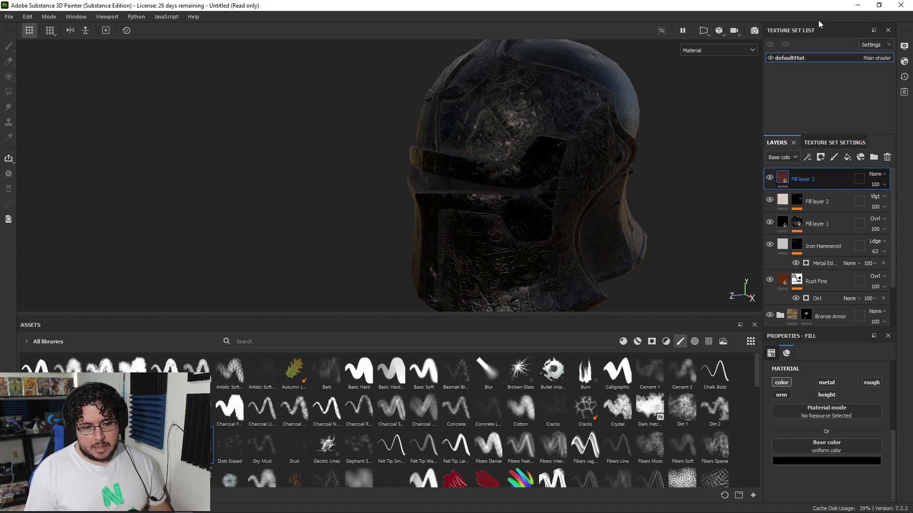
right_click(806, 181)
click(801, 359)
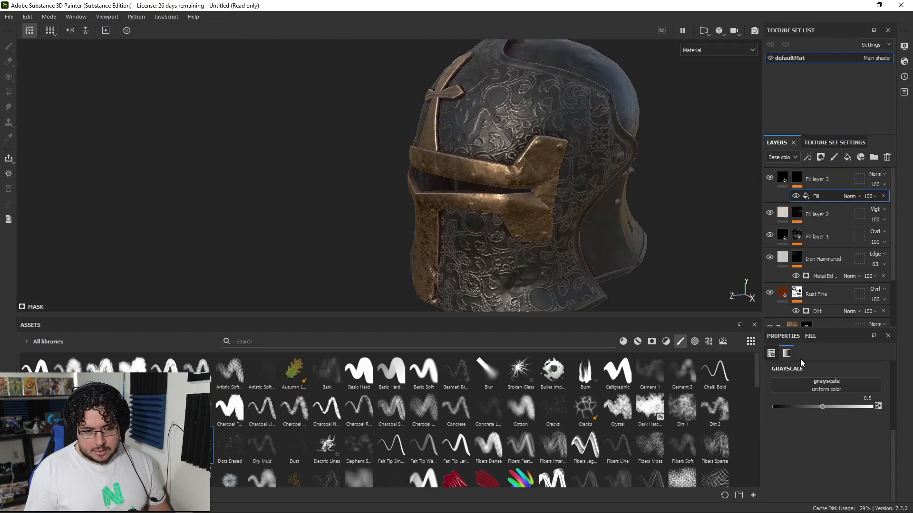
click(800, 381)
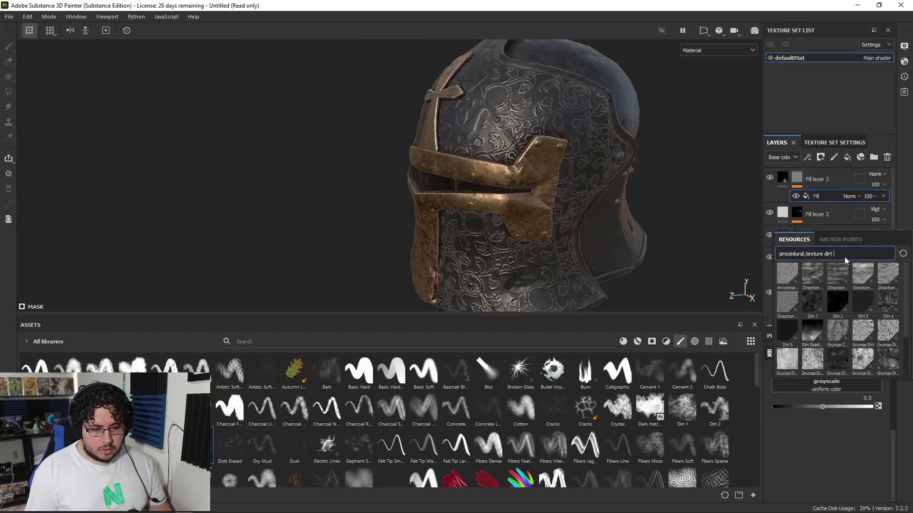
key(BackSpace)
key(BackSpace)
key(BackSpace)
key(BackSpace)
text(ambie)
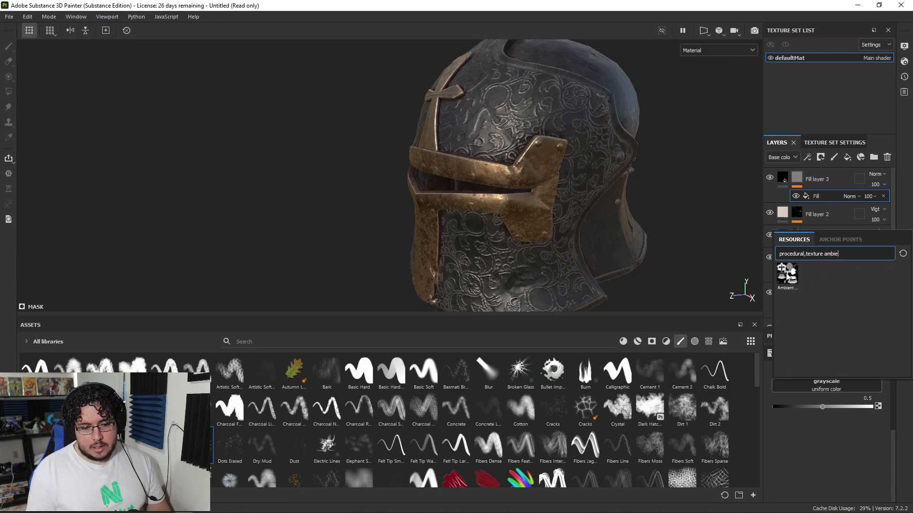
click(787, 275)
scroll(637, 194, up, 3)
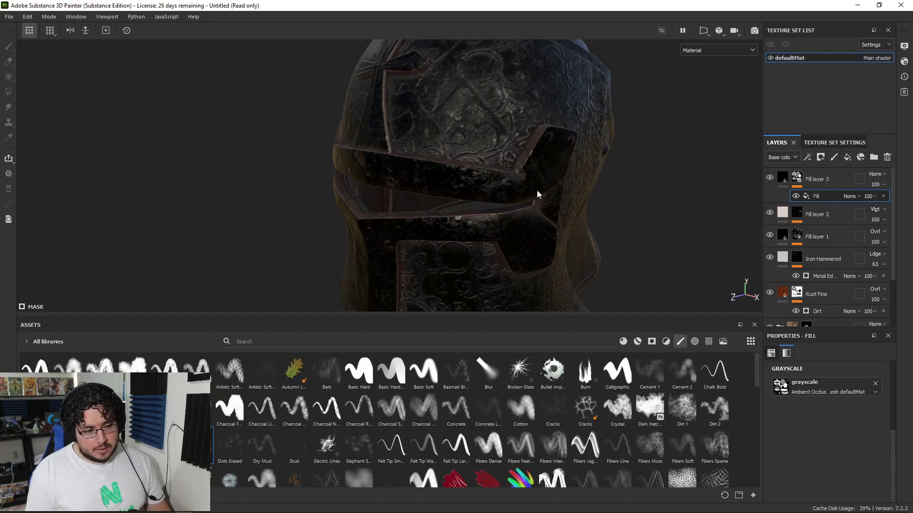
Add an inverted Levels adjustment to Fill layer 3's mask and set its midtone input to 13.353
click(808, 179)
right_click(808, 179)
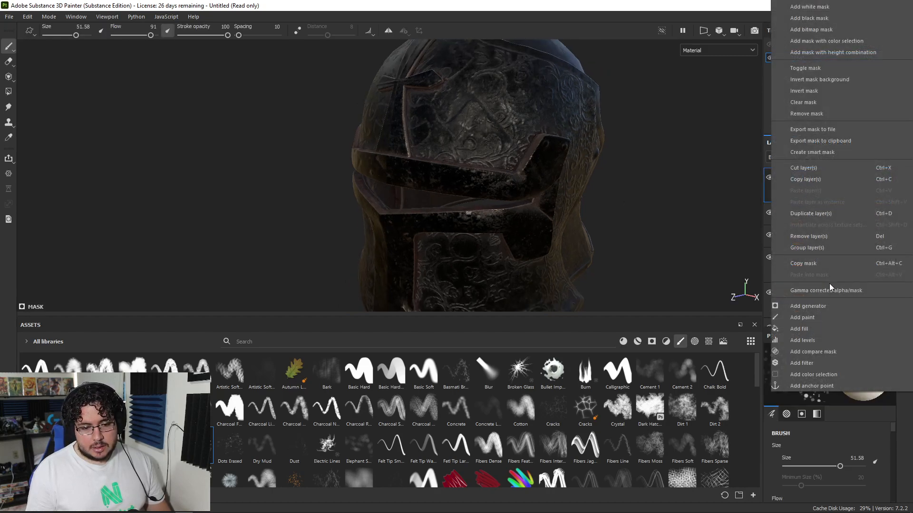
click(809, 340)
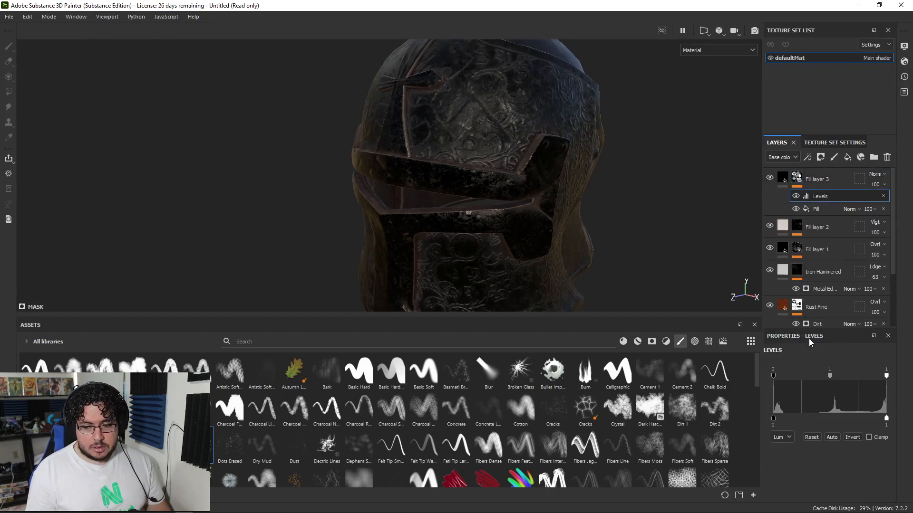
click(854, 437)
alt+drag(625, 231, 546, 237)
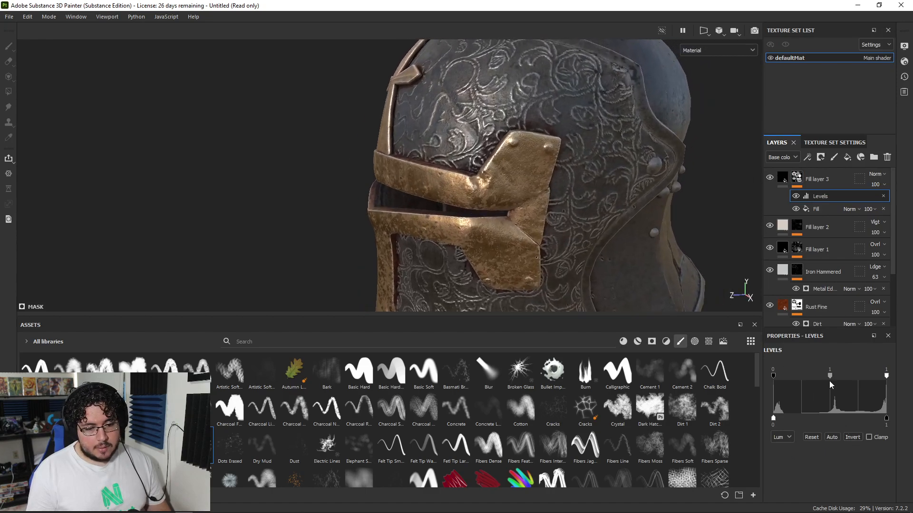
mouse_move(831, 378)
mouse_down()
mouse_move(855, 375)
mouse_move(820, 379)
mouse_move(865, 378)
mouse_move(813, 378)
mouse_up()
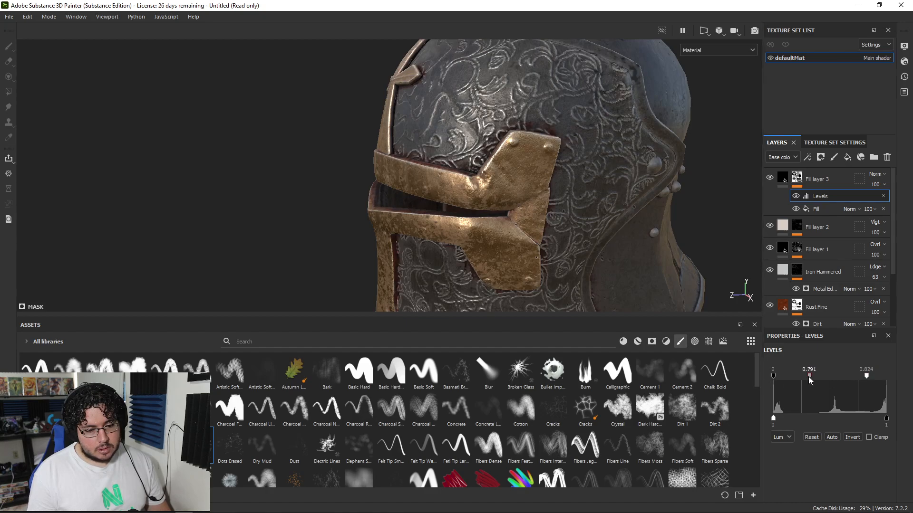
mouse_move(866, 377)
mouse_down()
mouse_move(897, 379)
mouse_move(842, 377)
mouse_move(871, 377)
mouse_up()
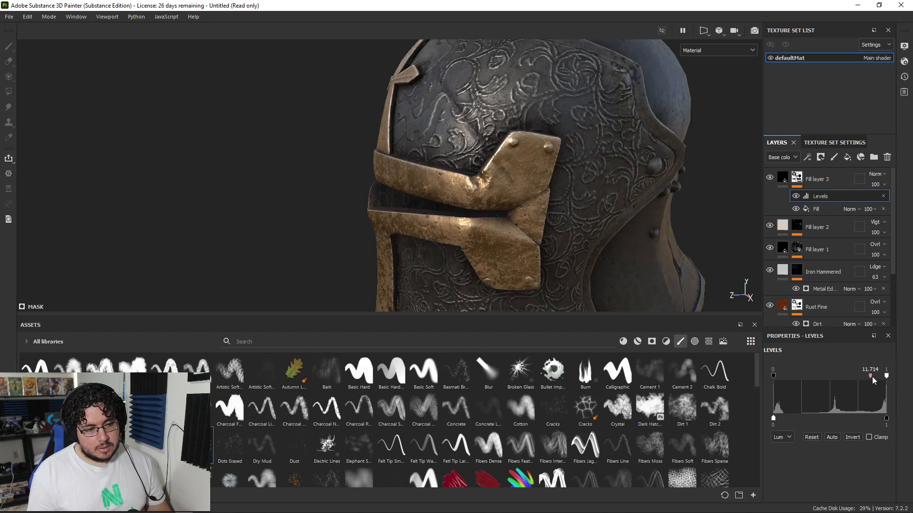
alt+right_drag(591, 213, 389, 160)
alt+drag(389, 159, 490, 200)
alt+right_drag(489, 200, 597, 237)
Set Fill layer 3's blend mode to Overlay and its opacity to 56
click(876, 174)
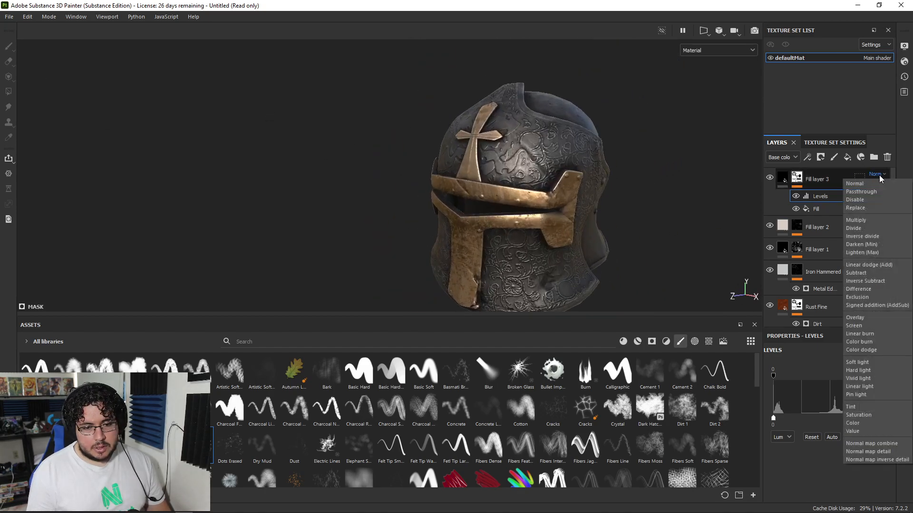
click(862, 318)
alt+drag(658, 209, 639, 203)
alt+right_drag(640, 203, 701, 224)
drag(892, 206, 883, 204)
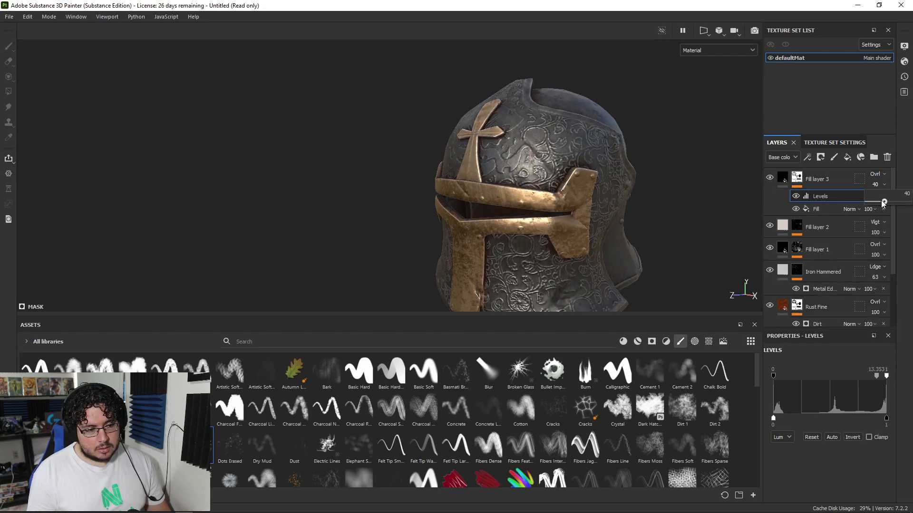
Examine the helmet from near and far to judge the occlusion darkening on the steel and bronze
alt+right_drag(678, 215, 140, 124)
alt+middle_drag(608, 281, 585, 218)
mouse_move(585, 218)
alt+mouse_down()
mouse_move(329, 229)
mouse_move(587, 217)
alt+mouse_up()
alt+right_drag(587, 217, 347, 186)
alt+drag(347, 190, 475, 203)
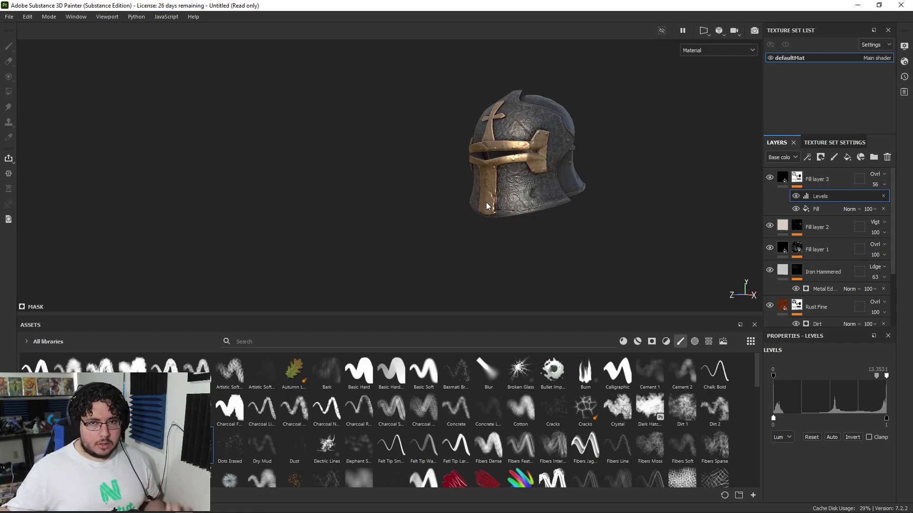
alt+right_drag(535, 210, 580, 216)
alt+drag(508, 207, 566, 224)
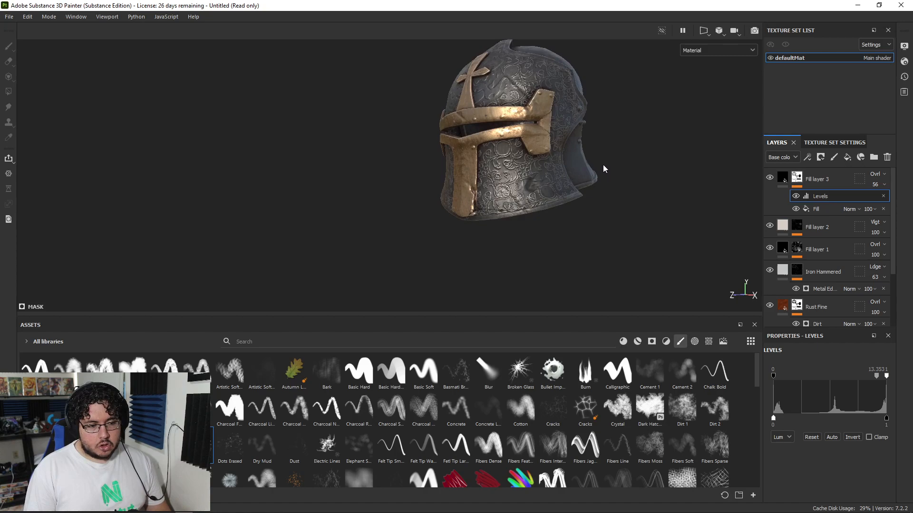
Add the Concrete Bare material as the topmost layer and lower its luminosity to 0.13
click(624, 341)
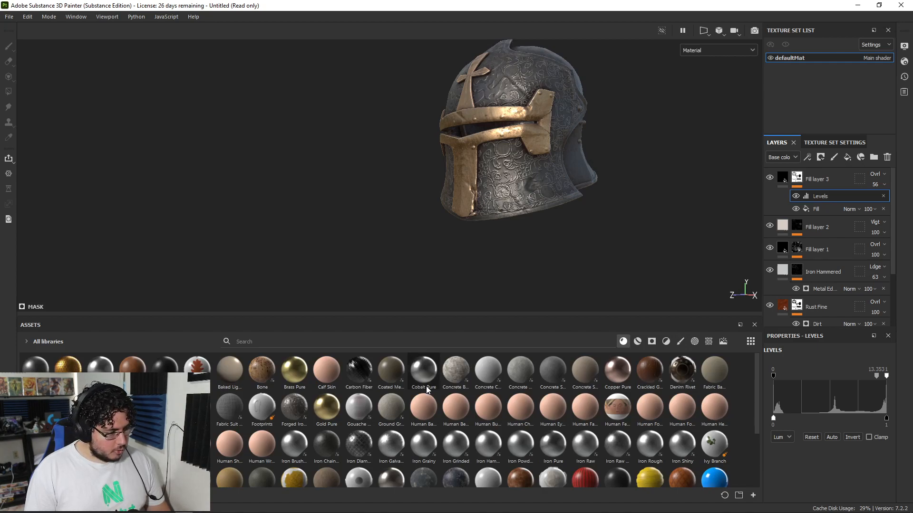
scroll(426, 386, down, 3)
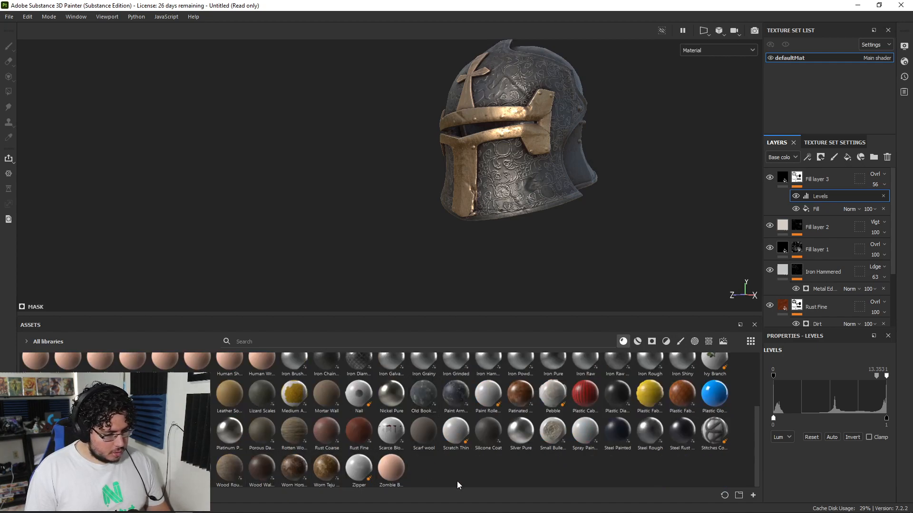
scroll(383, 421, up, 3)
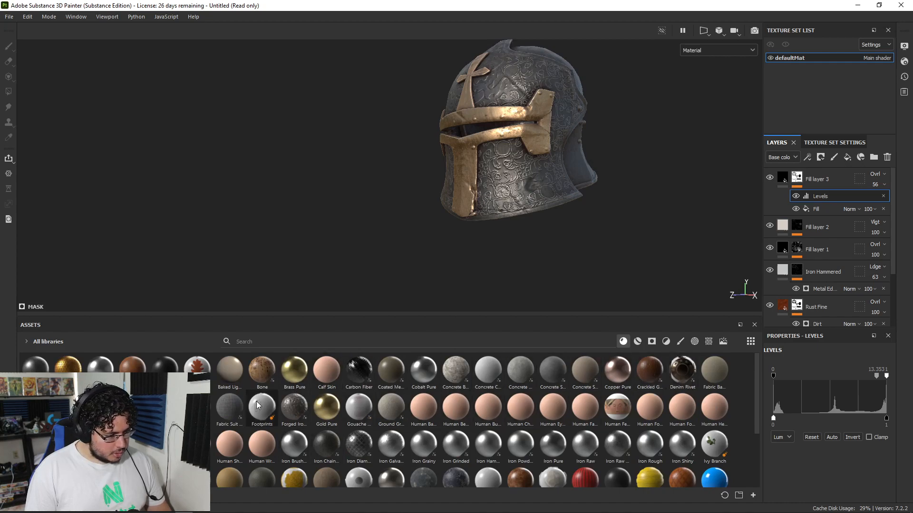
scroll(361, 409, down, 3)
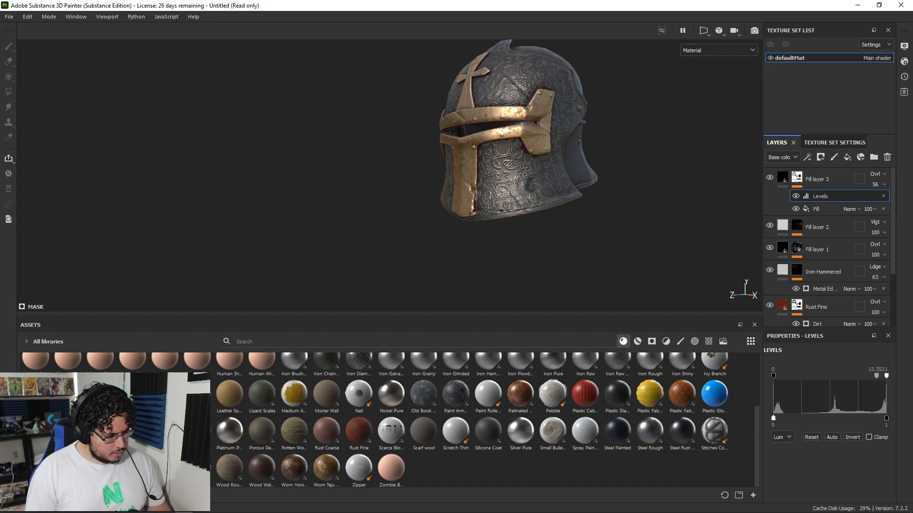
scroll(485, 418, up, 3)
mouse_move(103, 478)
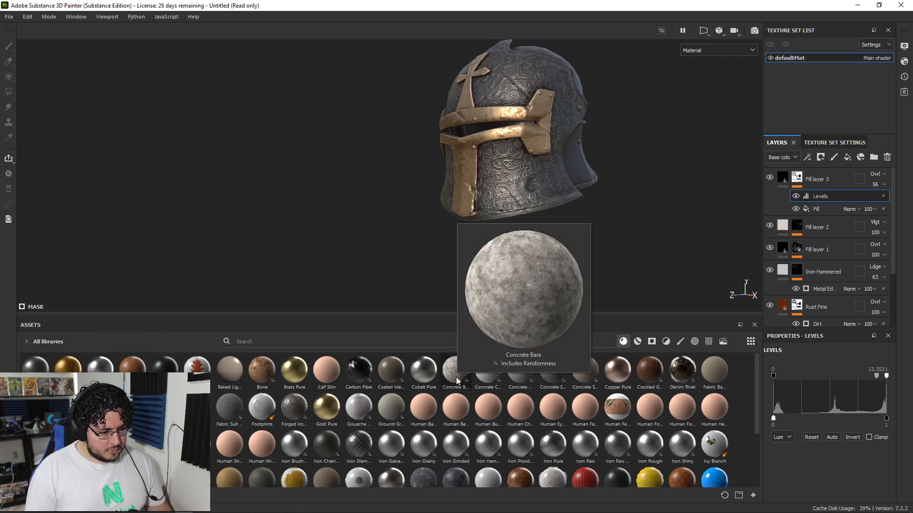
drag(456, 378, 811, 176)
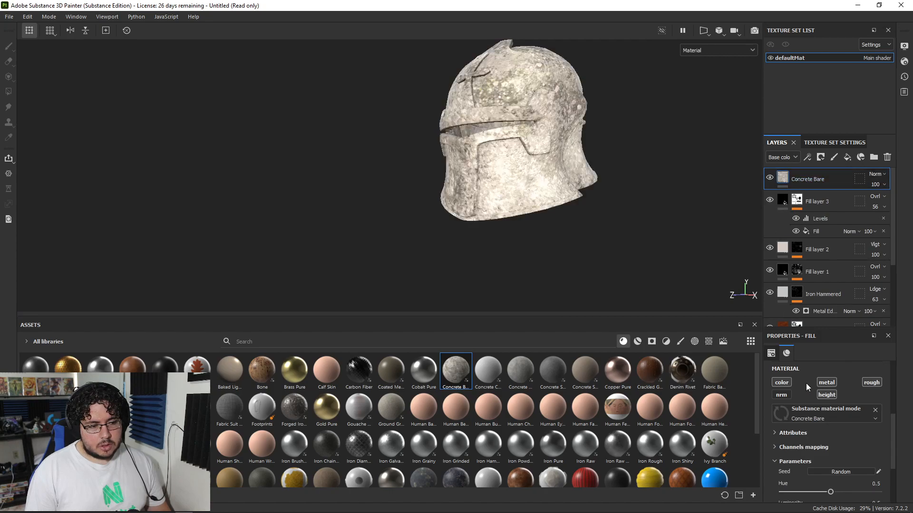
scroll(819, 430, down, 5)
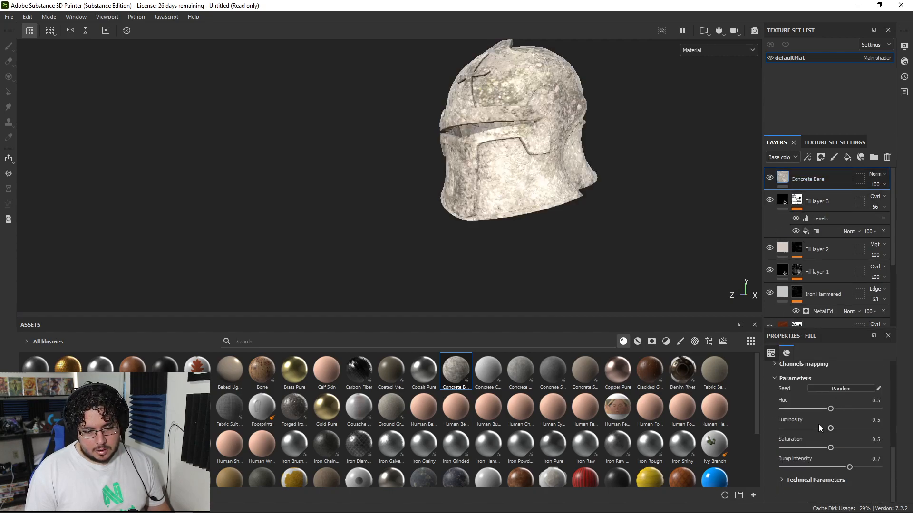
drag(789, 430, 800, 430)
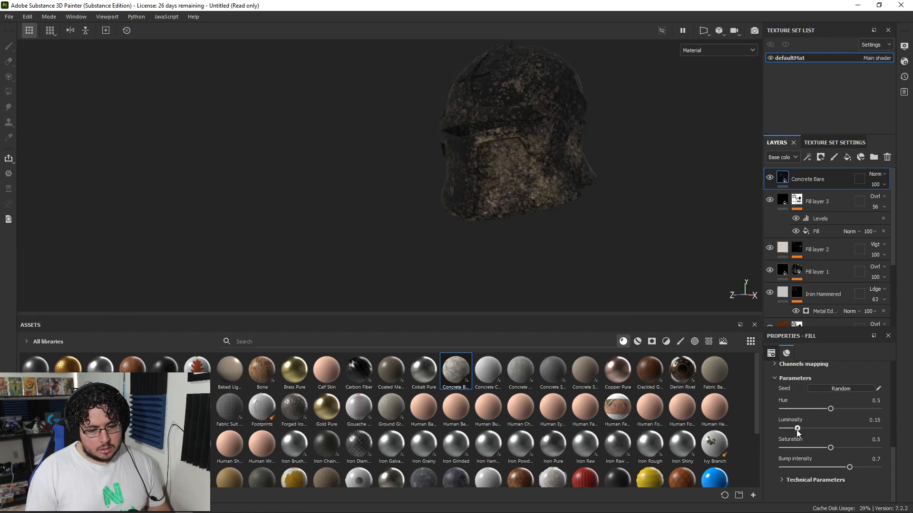
Apply the Ground Dirt smart mask to the Concrete Bare layer and check the grime around the helmet's lower part
click(652, 340)
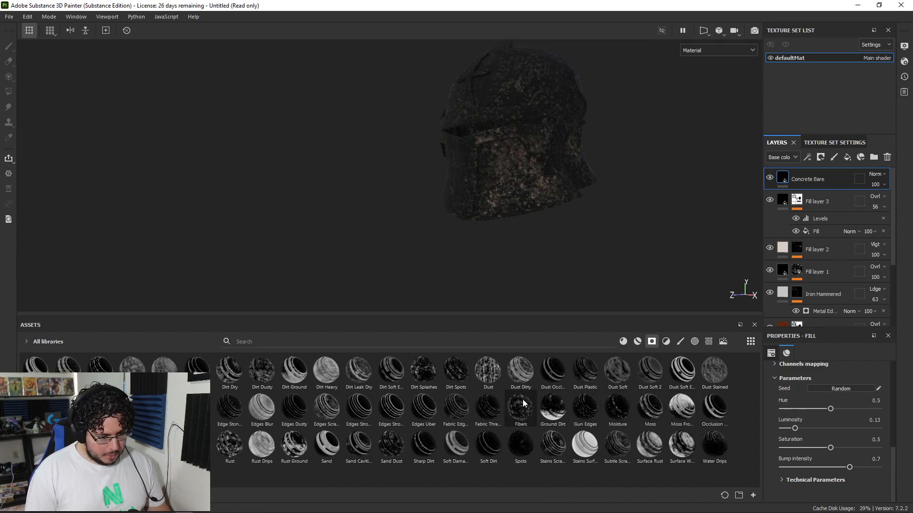
drag(556, 412, 801, 177)
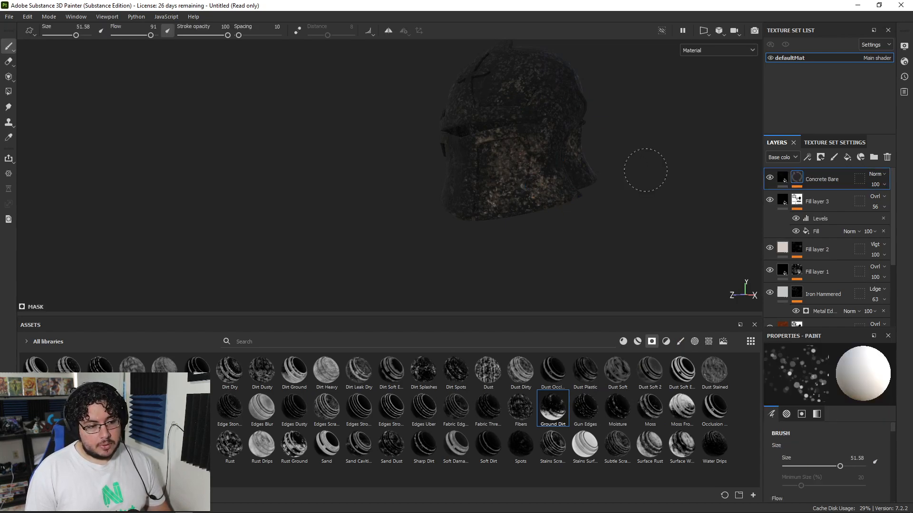
alt+drag(645, 171, 581, 202)
alt+right_drag(581, 201, 606, 297)
alt+drag(554, 231, 546, 190)
alt+right_drag(547, 190, 428, 143)
alt+drag(428, 143, 101, 100)
alt+right_drag(101, 100, 189, 116)
alt+drag(189, 115, 534, 200)
alt+right_drag(535, 200, 545, 227)
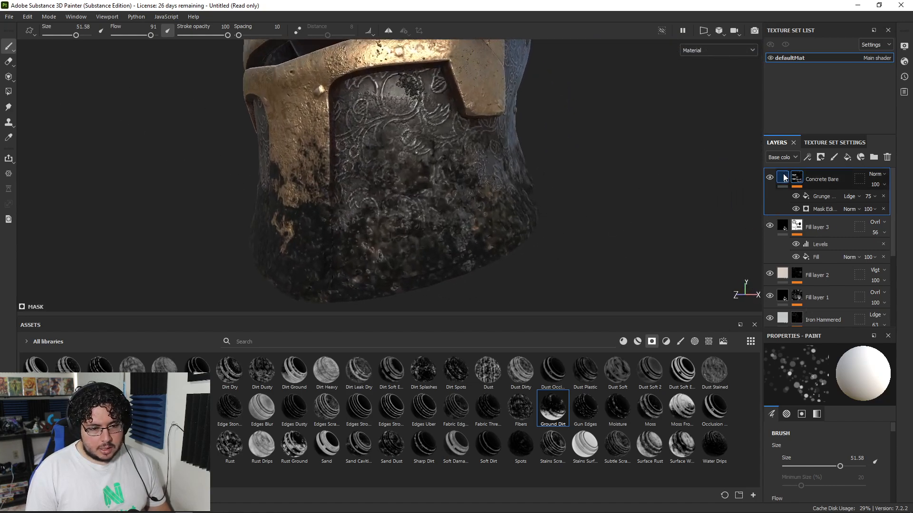
Set the Concrete Bare layer's UV scale to 29.83
click(783, 177)
scroll(812, 418, up, 5)
drag(817, 430, 825, 428)
alt+drag(397, 267, 516, 184)
scroll(518, 184, down, 4)
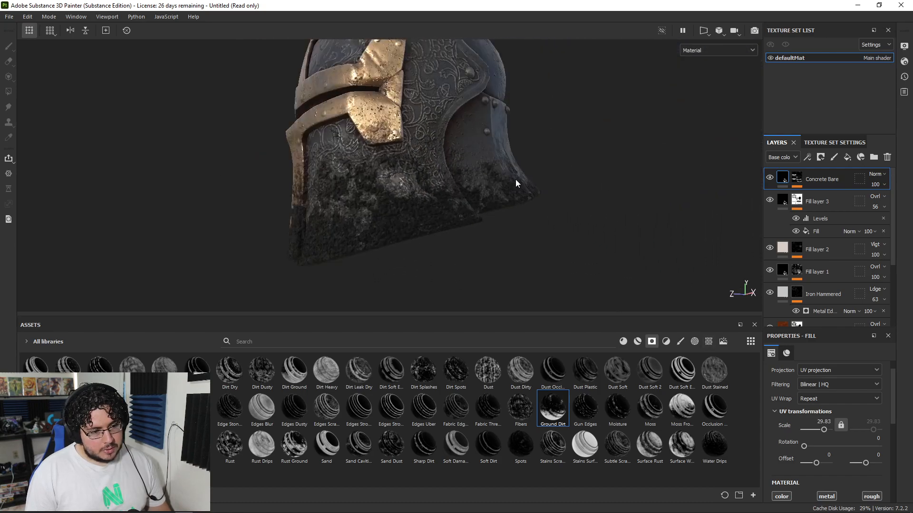
Try Overlay blending on the Concrete Bare layer's base color, then return it to Normal and set its opacity to 86
click(877, 175)
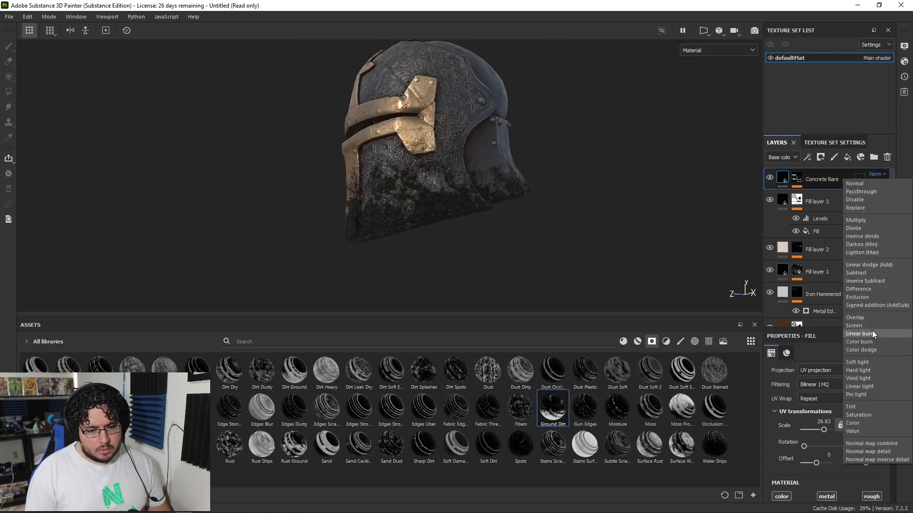
click(856, 318)
alt+drag(595, 227, 672, 226)
click(877, 175)
click(861, 183)
drag(897, 202, 903, 204)
scroll(528, 193, down, 4)
alt+drag(470, 204, 550, 214)
scroll(546, 212, up, 4)
alt+middle_drag(492, 202, 509, 126)
alt+drag(605, 209, 472, 180)
alt+drag(562, 180, 590, 176)
Set the Concrete Bare layer's height channel opacity to 60 and check the relief around the helmet
click(783, 156)
click(778, 208)
click(878, 186)
drag(908, 202, 892, 205)
alt+drag(584, 195, 613, 210)
alt+right_drag(614, 209, 270, 170)
alt+drag(680, 214, 589, 230)
alt+middle_drag(682, 232, 564, 214)
alt+drag(412, 188, 561, 164)
alt+middle_drag(469, 226, 560, 233)
alt+right_drag(560, 233, 383, 156)
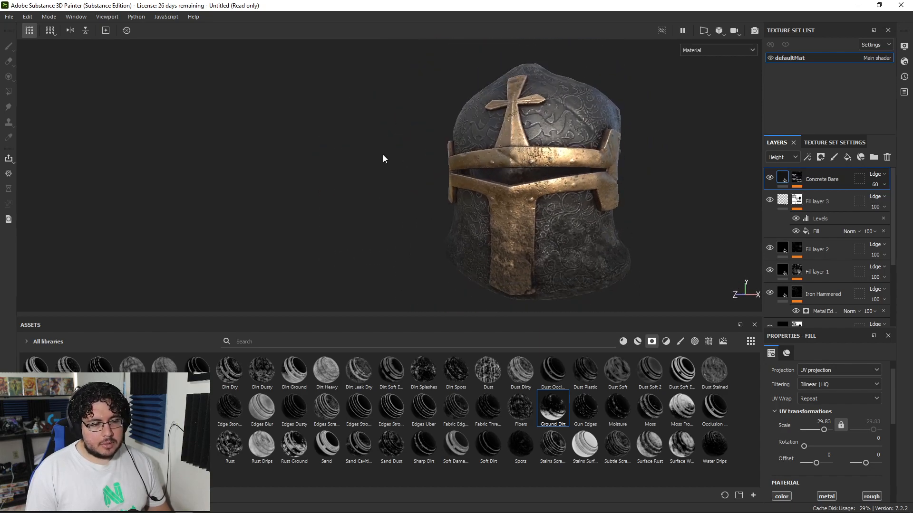
Add a new fill layer above Concrete Bare and set its metallic value to 1
click(847, 157)
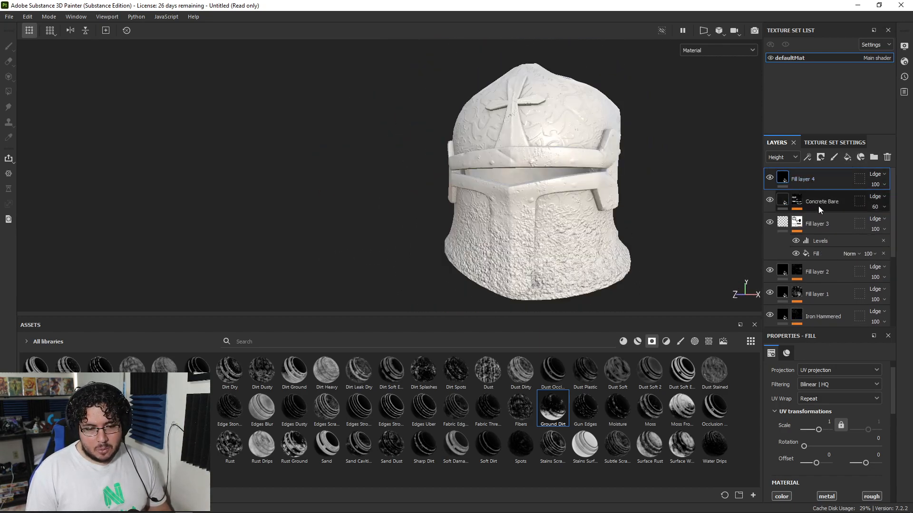
scroll(821, 424, down, 5)
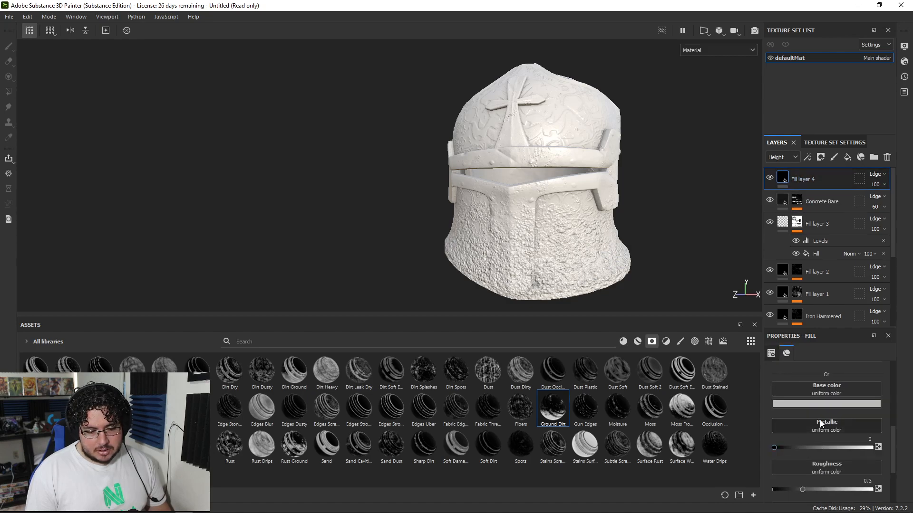
drag(903, 447, 903, 447)
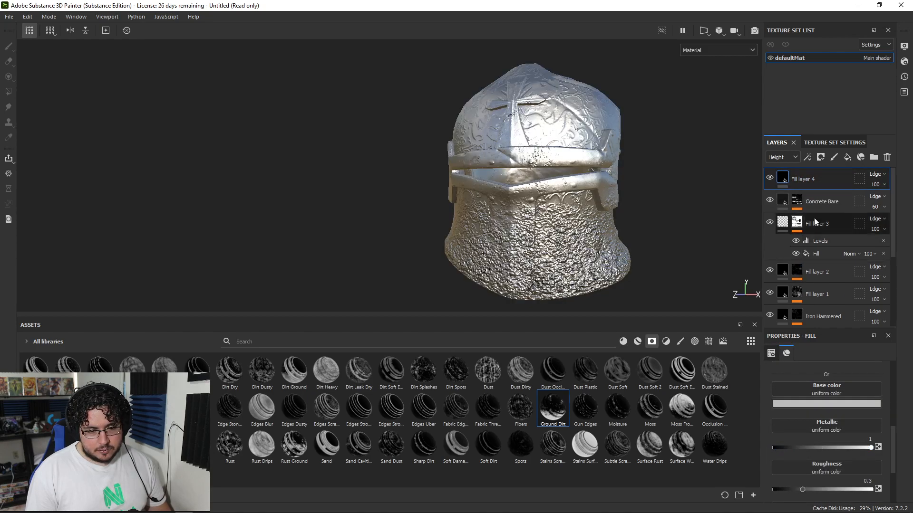
Give Fill layer 4 a black mask containing a fill with the Grunge Scratches Rough texture
right_click(803, 183)
click(801, 18)
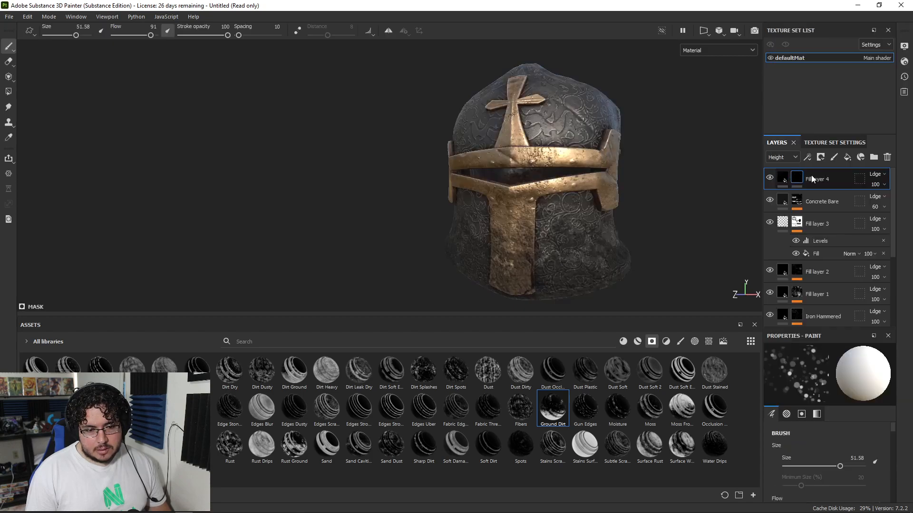
right_click(822, 178)
click(820, 358)
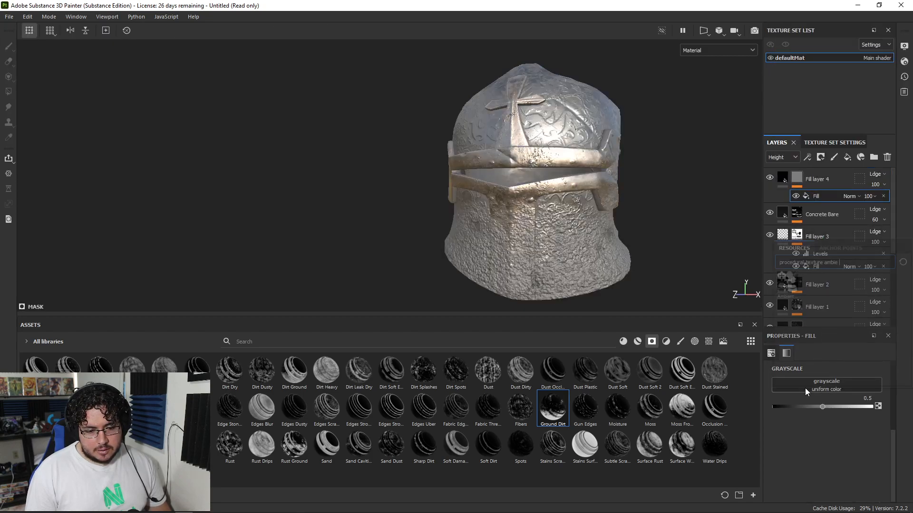
click(808, 389)
text(scrat)
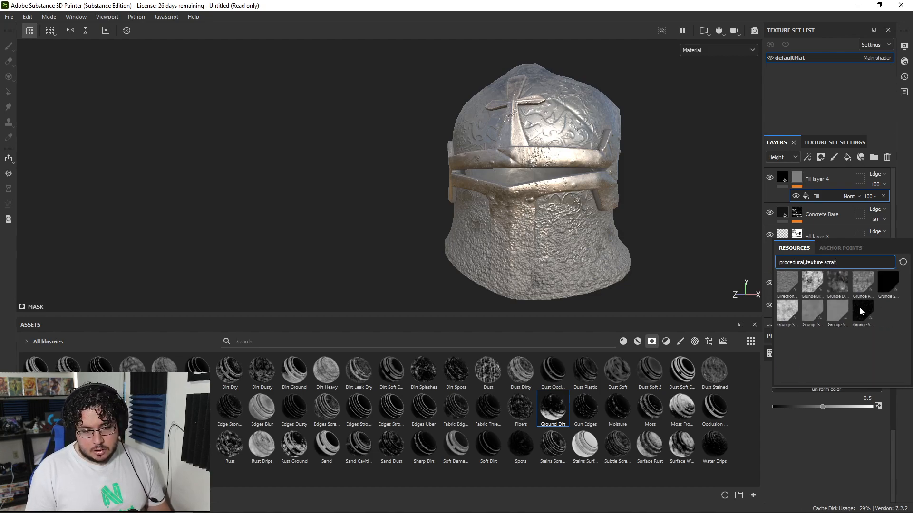
click(862, 312)
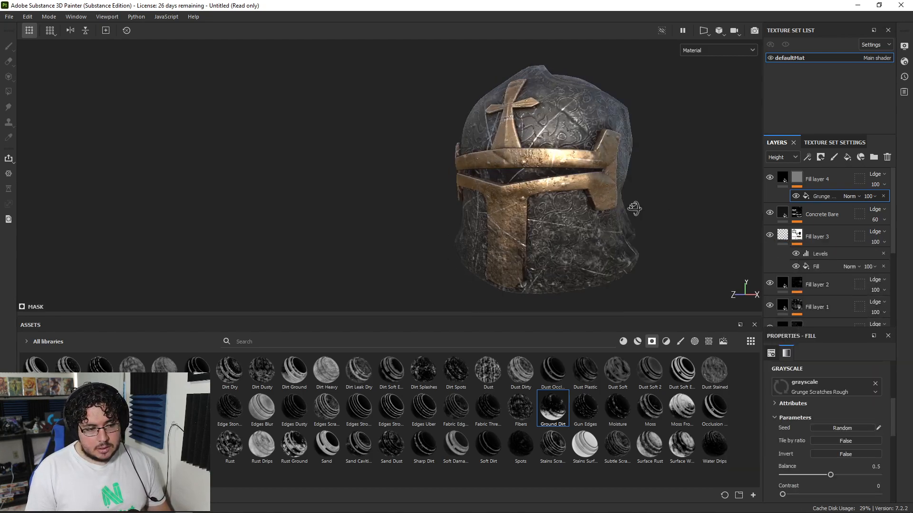
alt+drag(641, 208, 546, 176)
alt+middle_drag(545, 175, 536, 214)
alt+drag(535, 214, 587, 214)
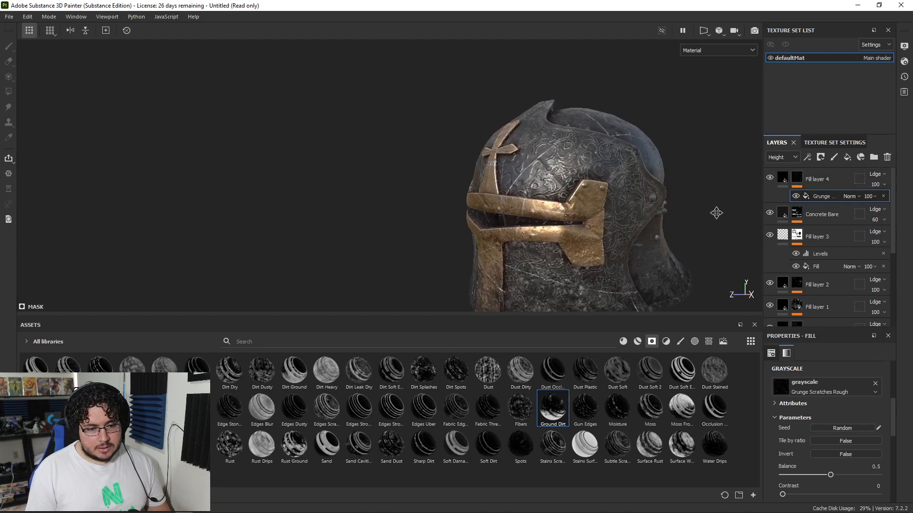
Move Fill layer 4 below the Concrete Bare layer
drag(829, 176, 828, 226)
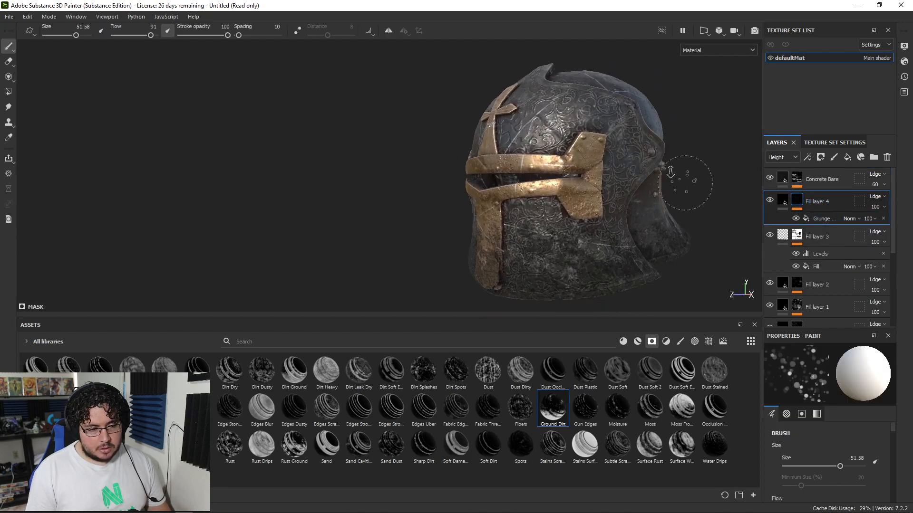
alt+drag(689, 186, 705, 149)
alt+right_drag(705, 149, 703, 214)
Set Fill layer 4's base color blending to Linear dodge (Add) and its opacity to 17
click(876, 175)
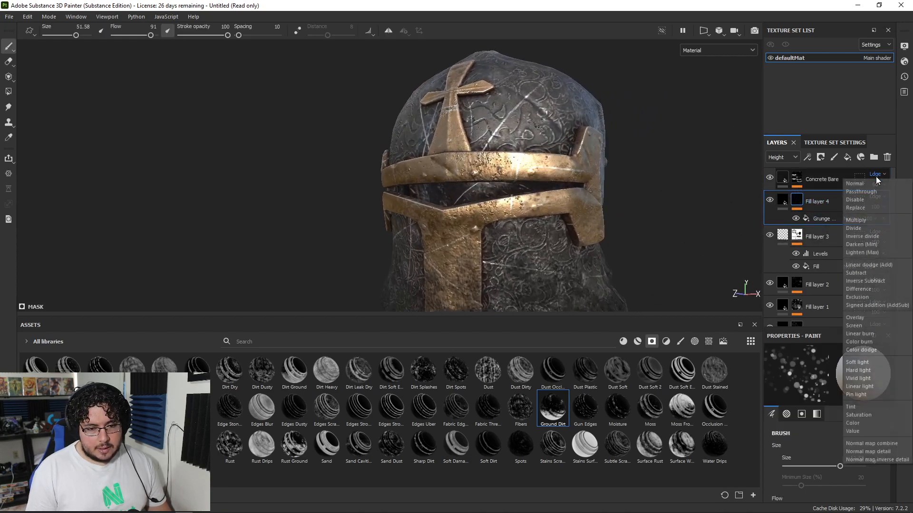
click(871, 265)
click(873, 174)
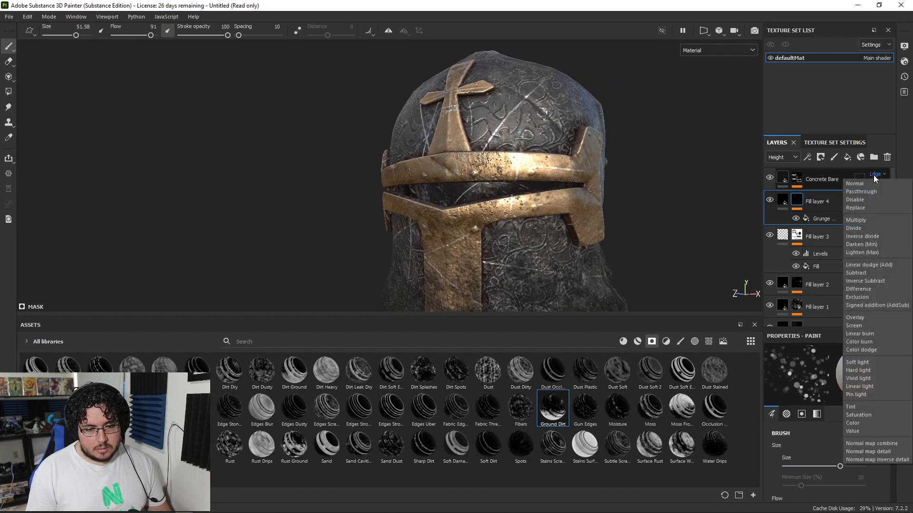
click(782, 157)
click(780, 167)
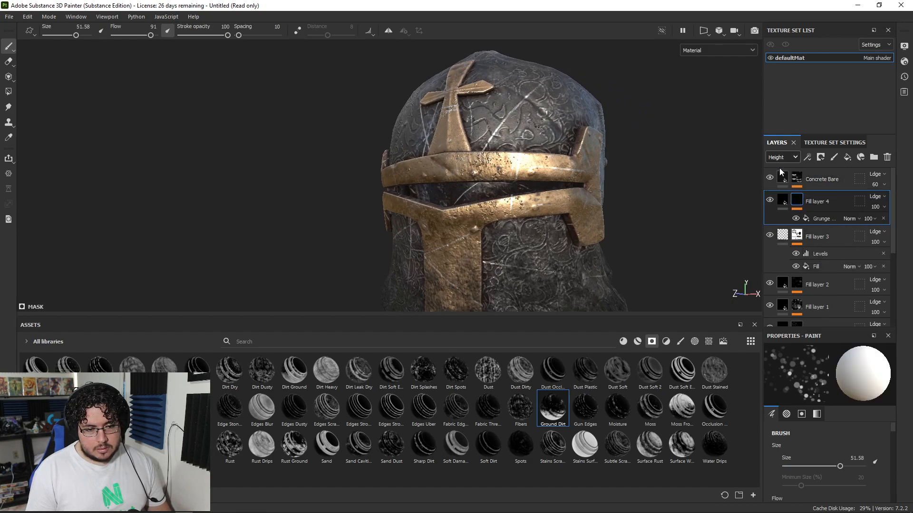
click(877, 196)
click(864, 287)
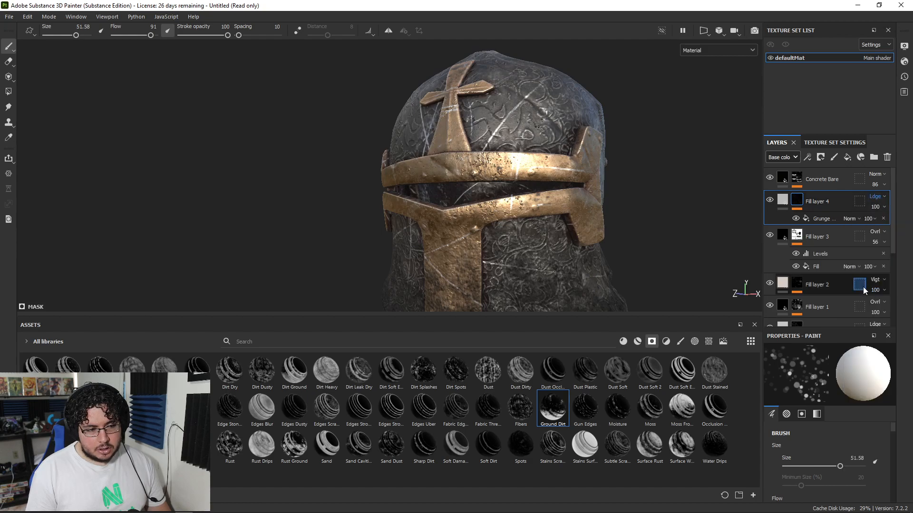
click(880, 208)
drag(907, 223, 859, 228)
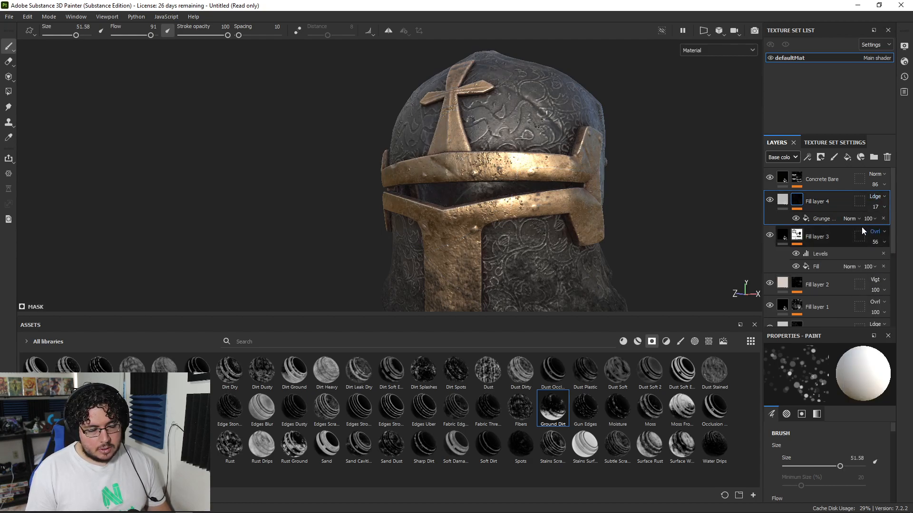
alt+drag(672, 183, 677, 187)
Set Fill layer 4's height to -0.0237 so the scratches are slightly engraved
click(787, 204)
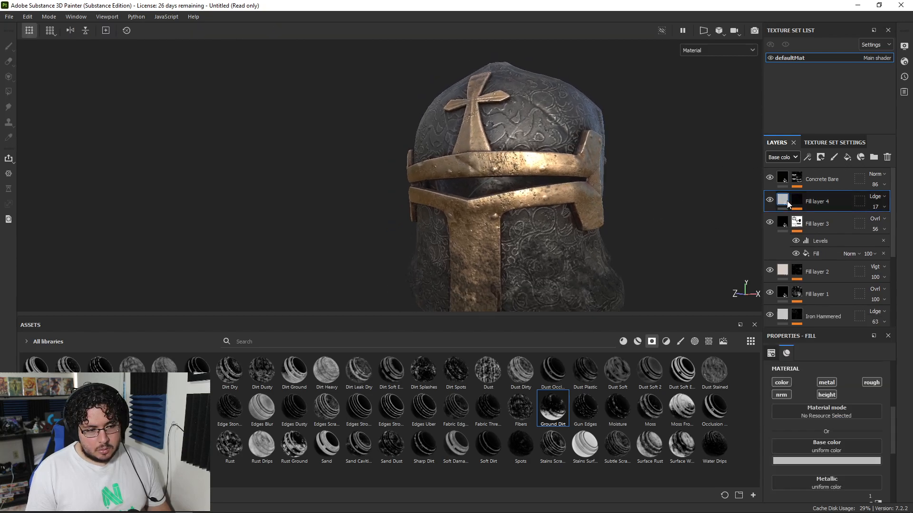
scroll(817, 441, down, 3)
scroll(825, 469, down, 2)
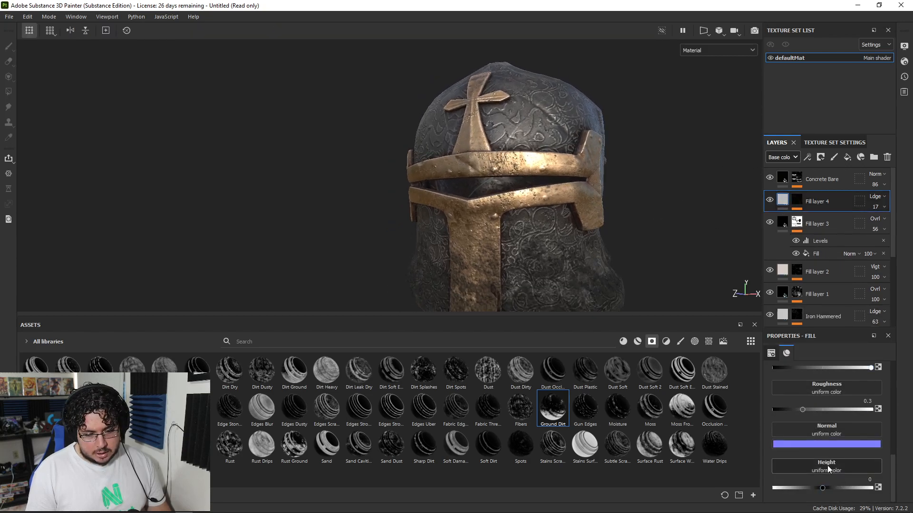
drag(822, 490, 825, 492)
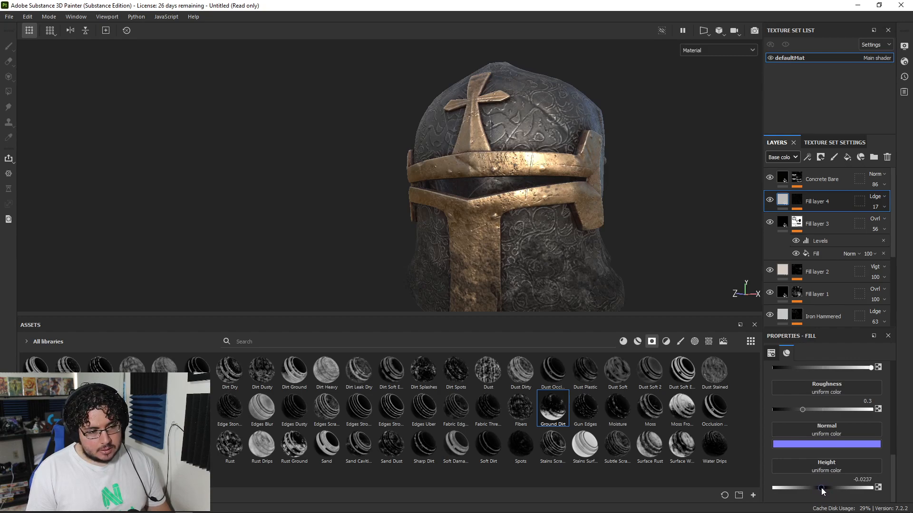
Examine the helmet from several angles and distances to judge the scratches, dirt and bronze trim
alt+drag(528, 181, 485, 198)
shift+right_drag(485, 199, 540, 194)
alt+drag(540, 194, 500, 245)
mouse_move(499, 245)
alt+right_down()
mouse_move(594, 236)
mouse_move(485, 238)
alt+right_up()
alt+drag(485, 238, 565, 171)
shift+right_drag(566, 170, 573, 165)
alt+drag(540, 177, 476, 188)
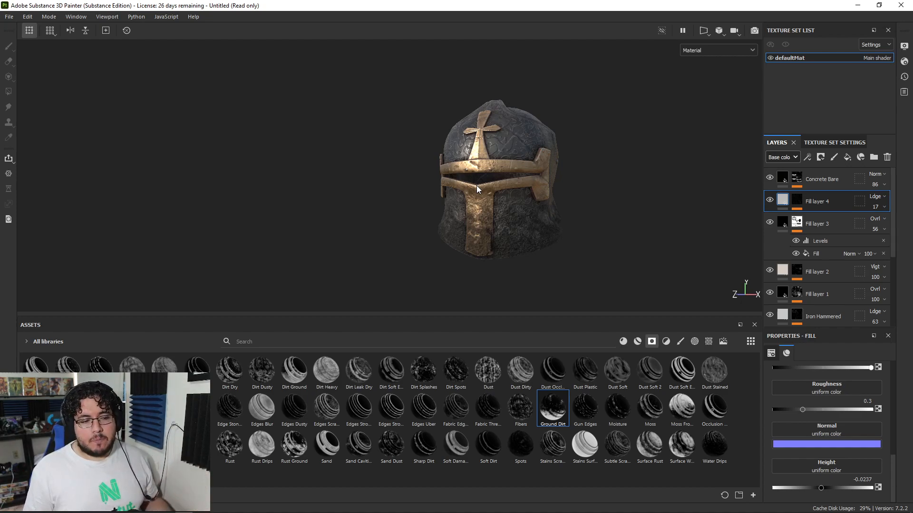
scroll(477, 170, up, 2)
mouse_move(570, 214)
alt+mouse_down()
mouse_move(674, 235)
mouse_move(574, 227)
alt+mouse_up()
scroll(523, 209, down, 2)
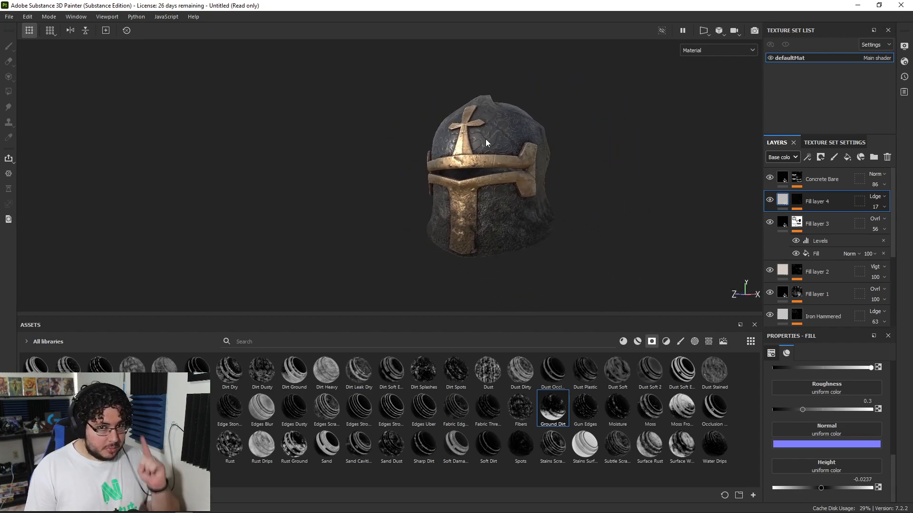
Open the texture export settings and choose the Arnold (AiStandard) output template
click(9, 16)
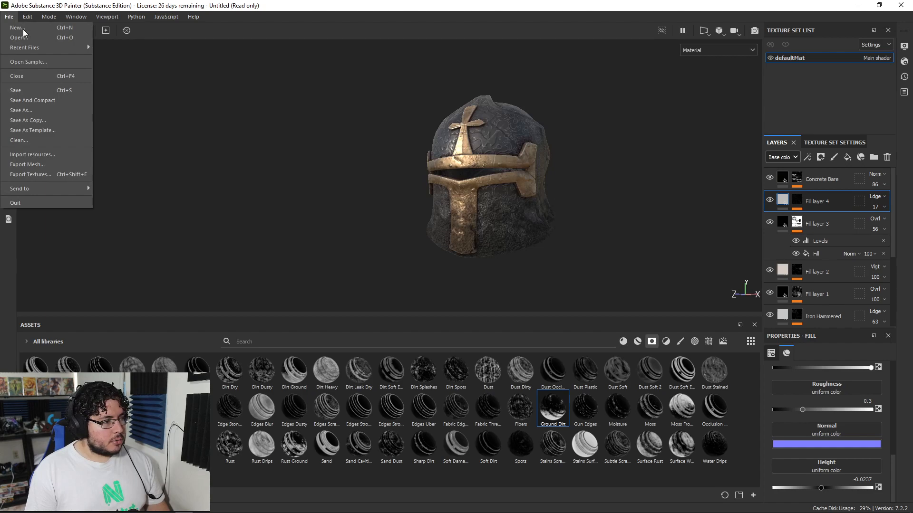
click(54, 176)
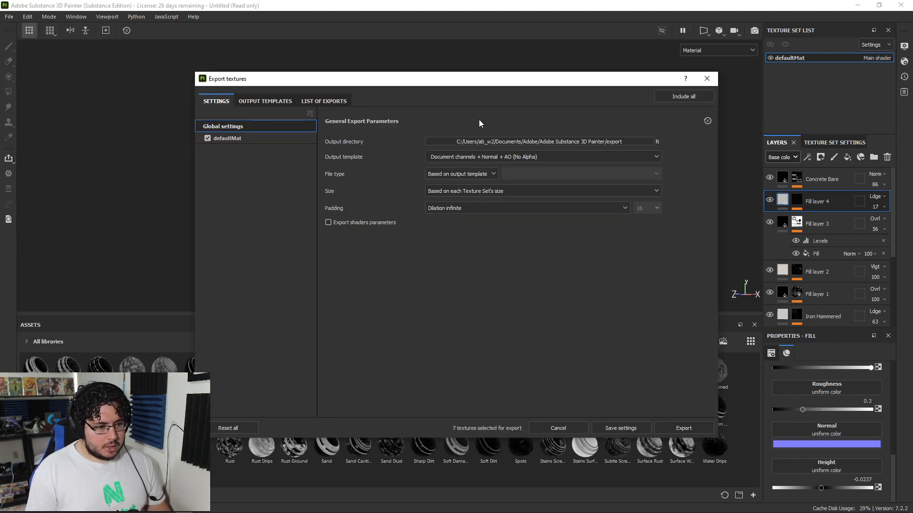
click(515, 155)
scroll(486, 230, down, 2)
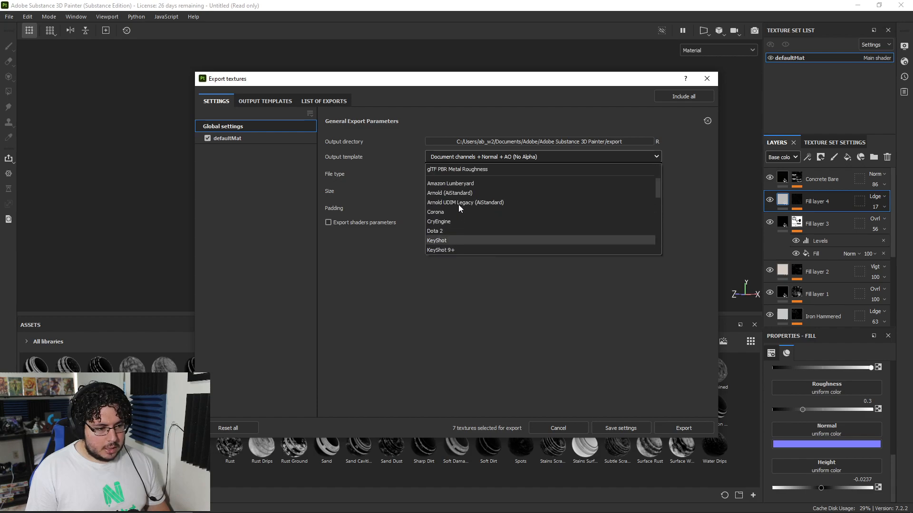
click(473, 187)
Create a Helmet folder inside the Nextut_Live project's sourceimages folder, set it as the output directory and export the textures
click(591, 141)
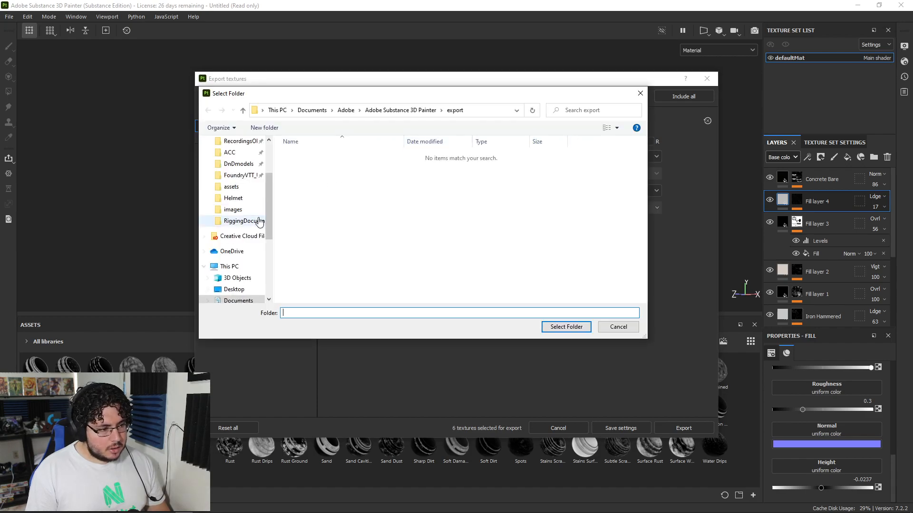
click(240, 199)
click(418, 109)
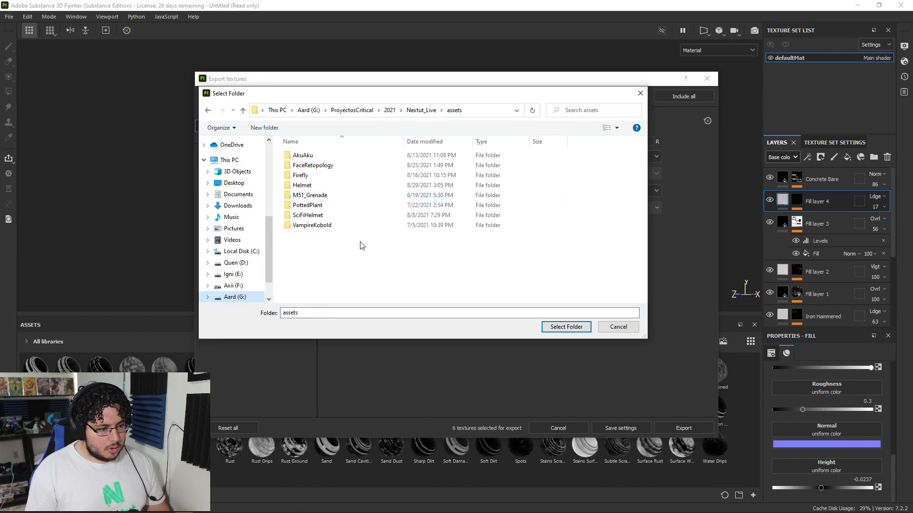
click(417, 110)
double_click(333, 272)
right_click(513, 253)
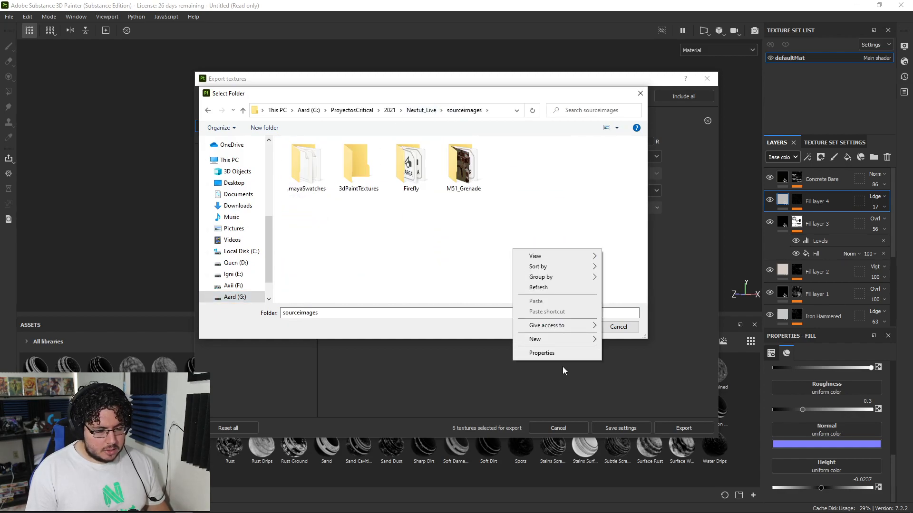
mouse_move(555, 340)
click(632, 338)
text(Helmet)
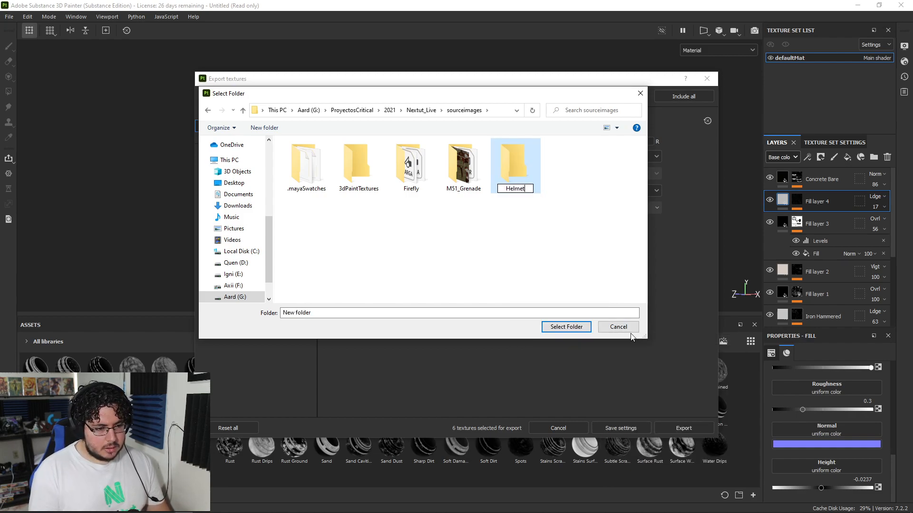
key(Return)
click(565, 327)
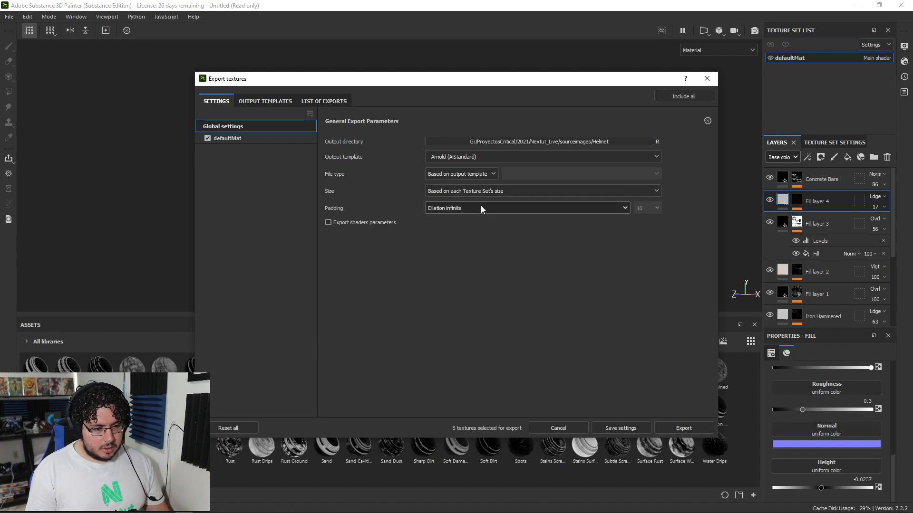
click(678, 427)
Switch to Maya and delete the existing helmet mesh from the scene
key(alt+Tab)
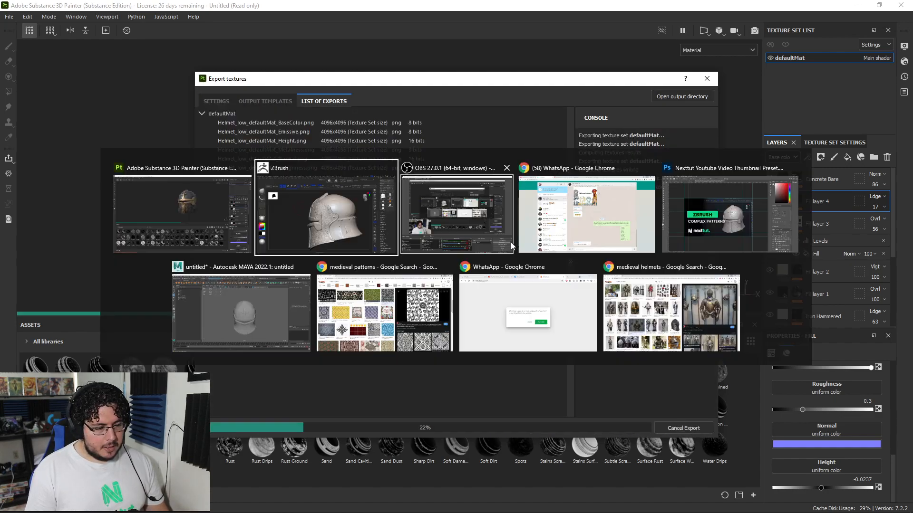
click(284, 309)
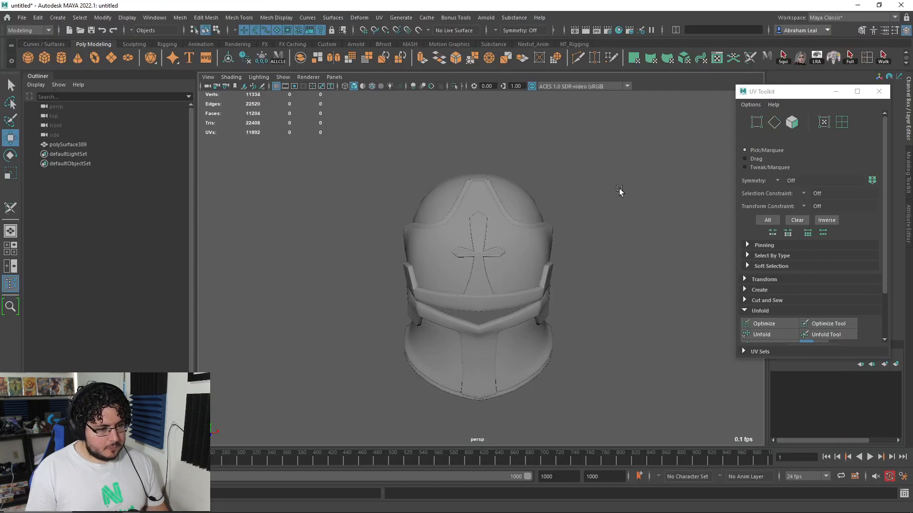
click(438, 332)
key(Delete)
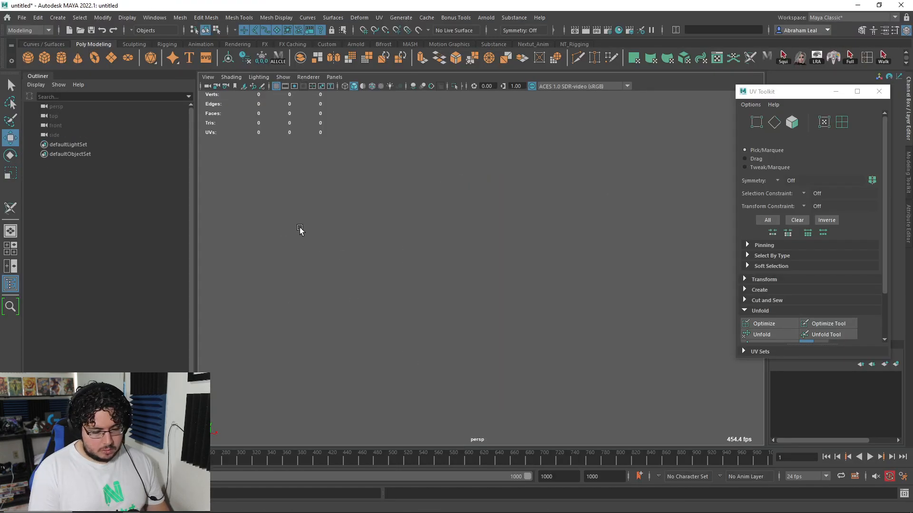
Import Helmet_low.obj from the project's assets/Helmet folder and close the UV Toolkit
click(21, 17)
click(61, 128)
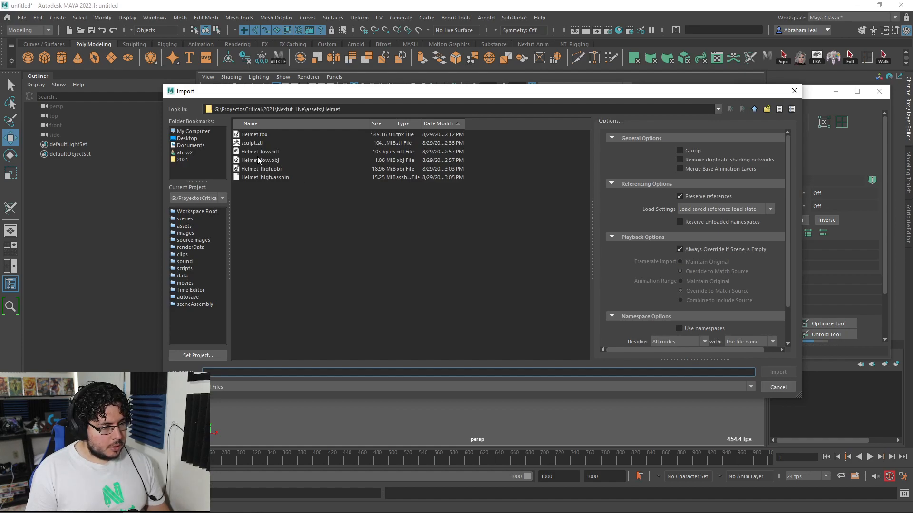
click(259, 161)
click(784, 373)
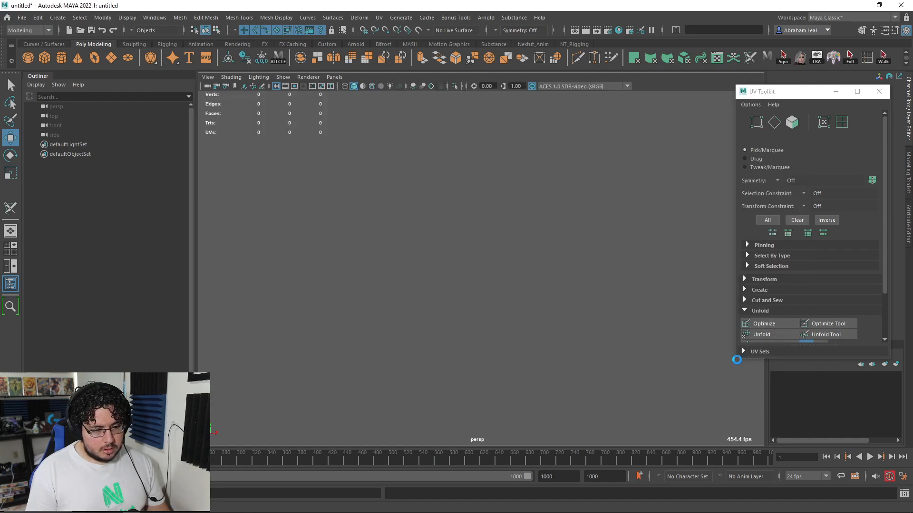
click(879, 91)
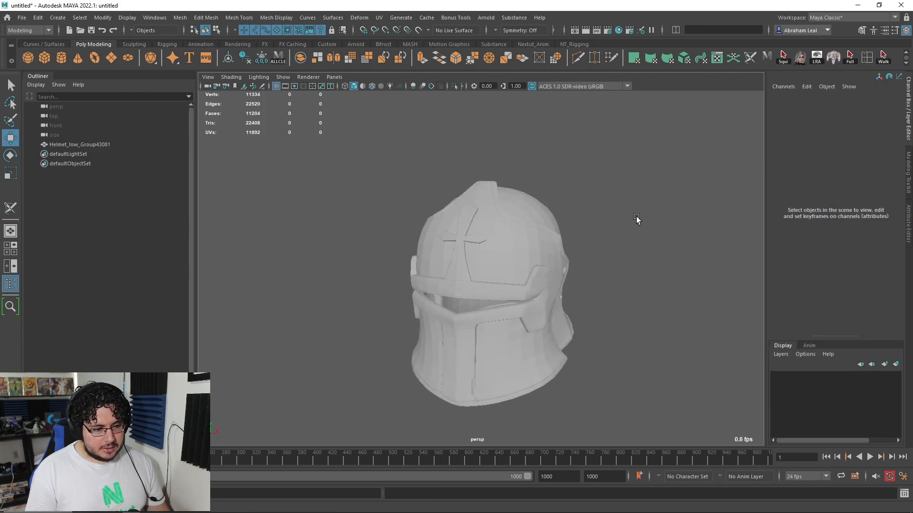
Select the imported helmet and open Substance's Apply Workflow to Image Maps for it
click(571, 247)
click(603, 238)
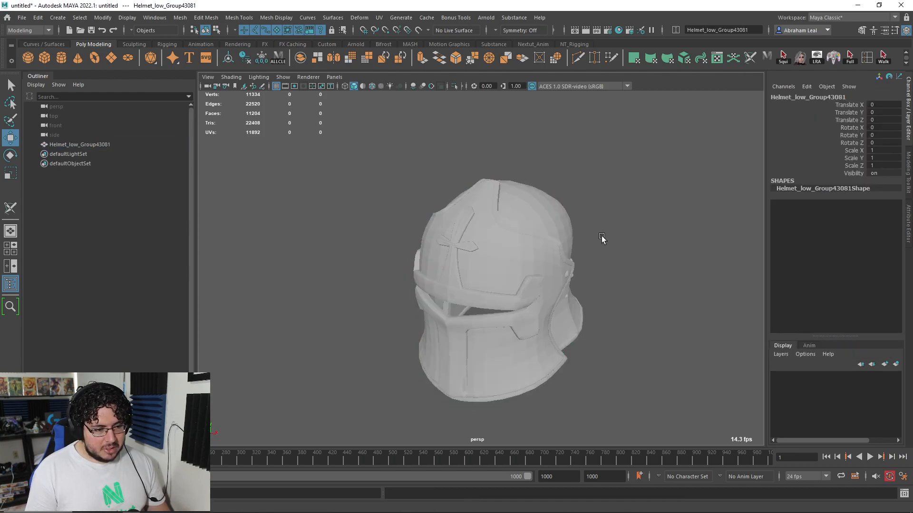
click(535, 204)
click(495, 44)
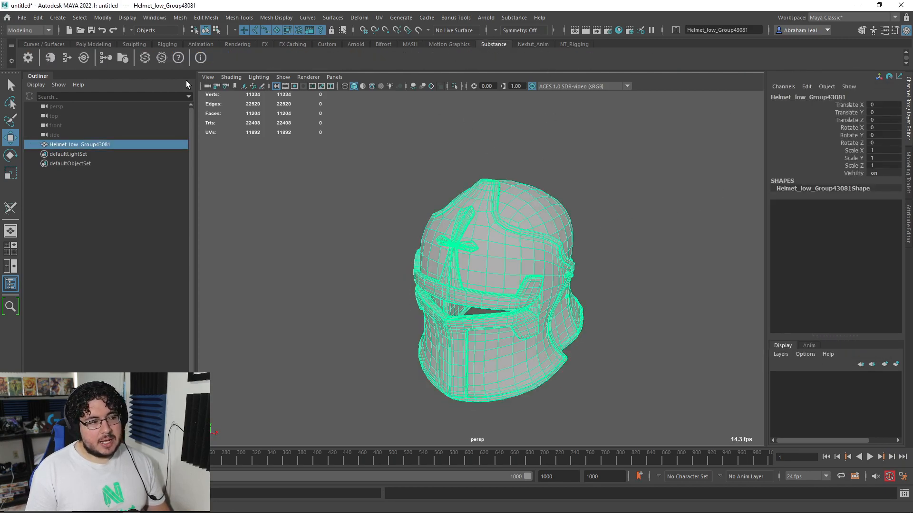
click(103, 58)
drag(420, 179, 381, 140)
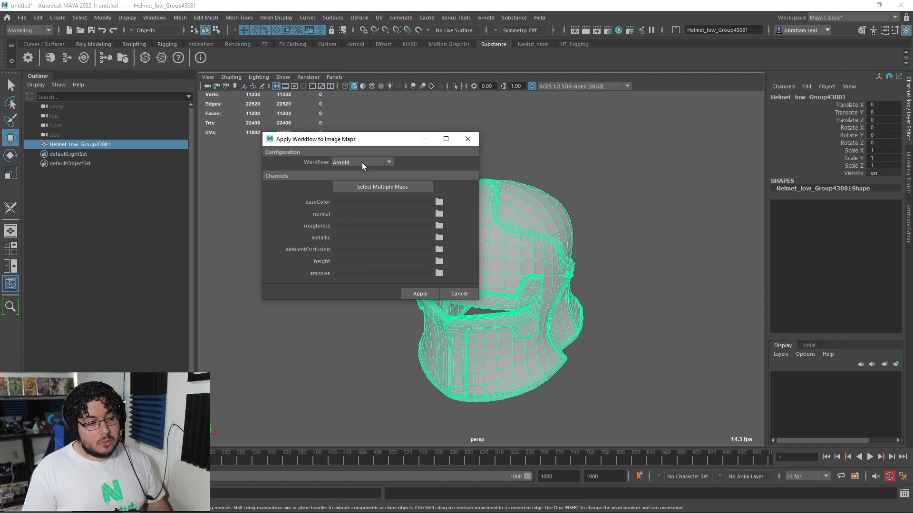
Load the Roughness, Metalness, Height, BaseColor and Normal PNGs from sourceimages/Helmet and apply the Arnold workflow to the helmet
click(373, 186)
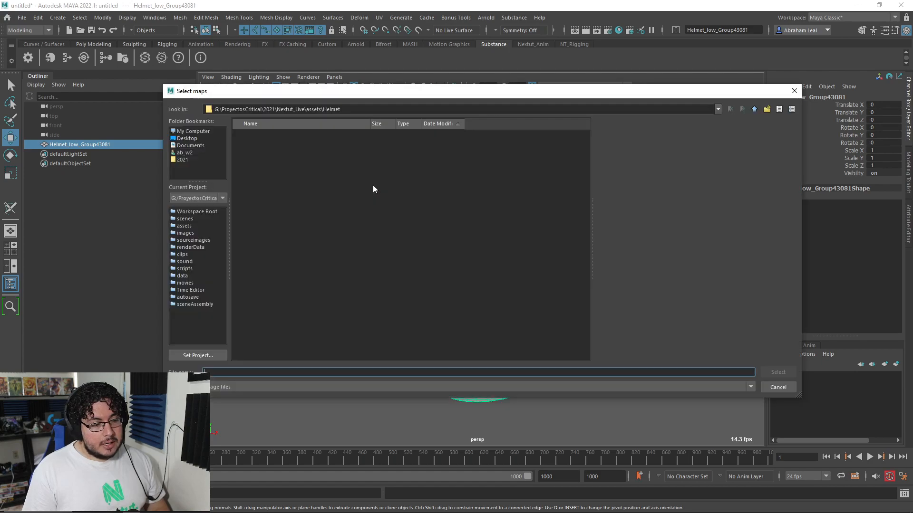
click(756, 111)
click(756, 111)
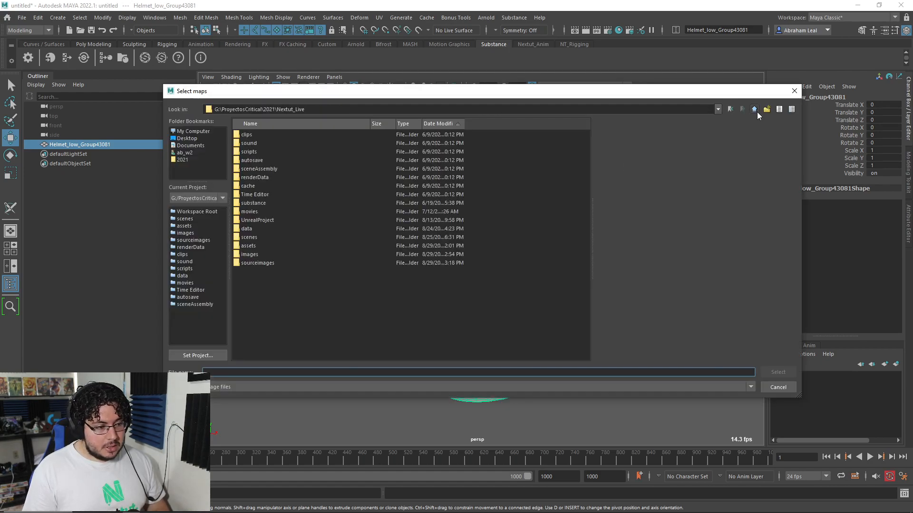
double_click(272, 262)
double_click(254, 168)
mouse_move(275, 135)
mouse_down()
mouse_move(277, 172)
mouse_move(277, 137)
mouse_up()
shift+click(290, 169)
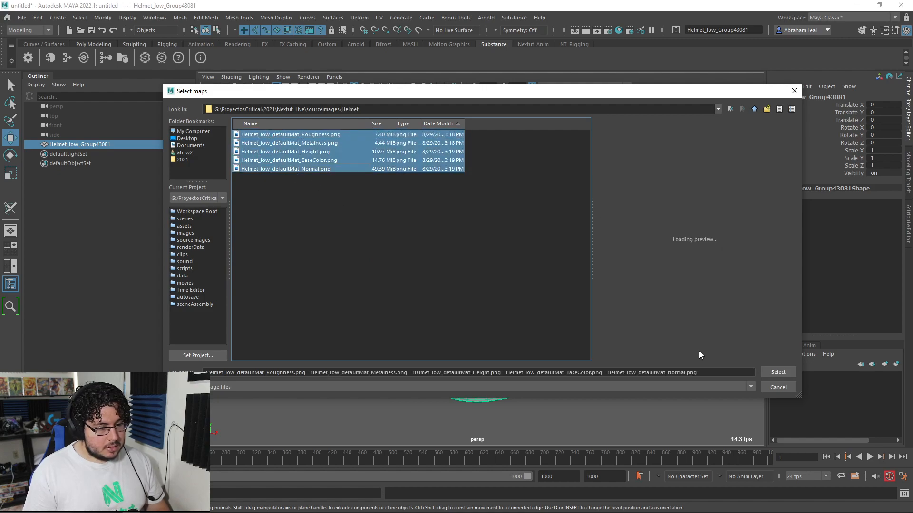
click(778, 372)
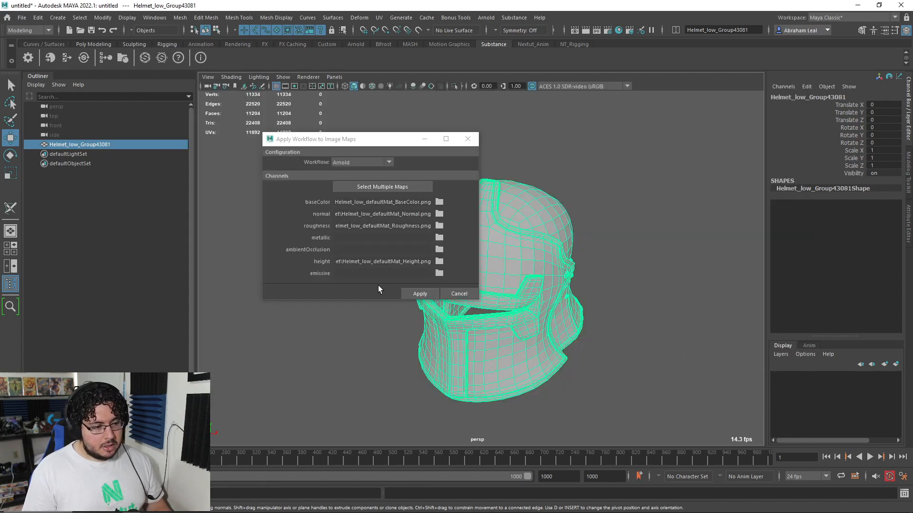
click(420, 293)
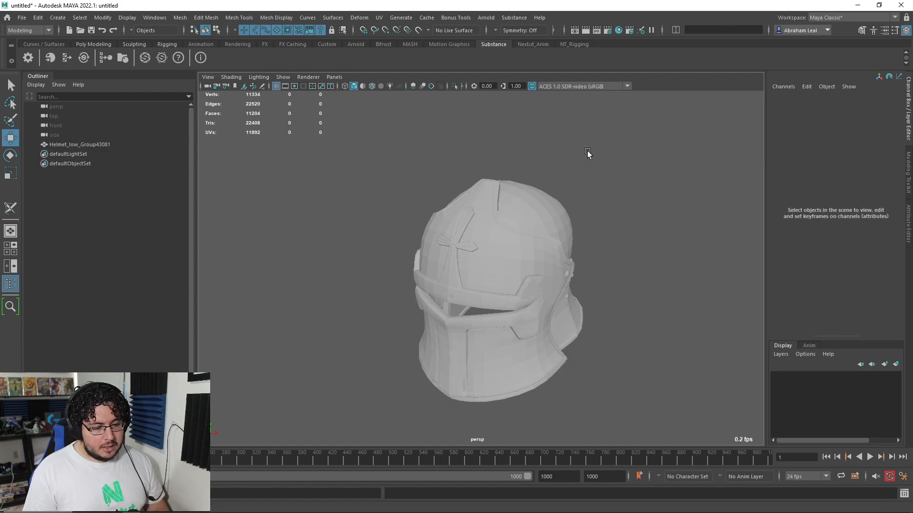
Open the Hypershade and graph the aiStandardSurface1 material's node network
click(617, 31)
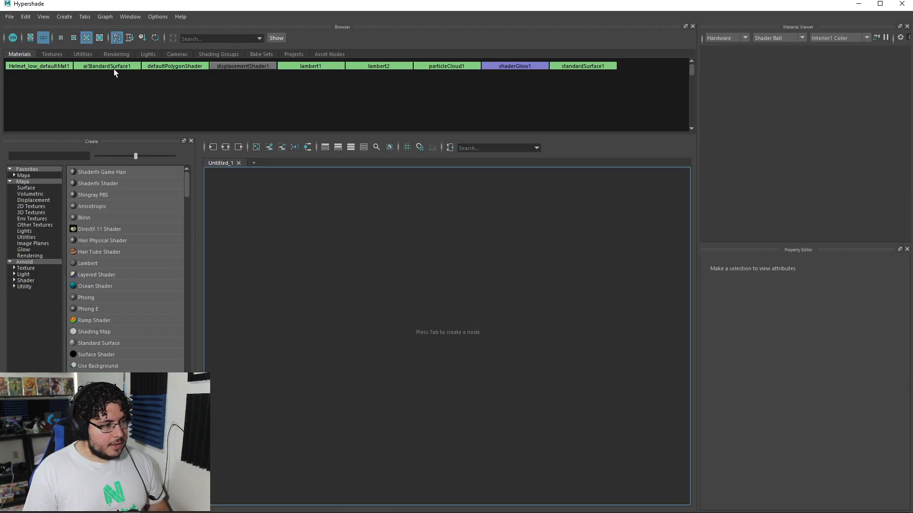
click(105, 67)
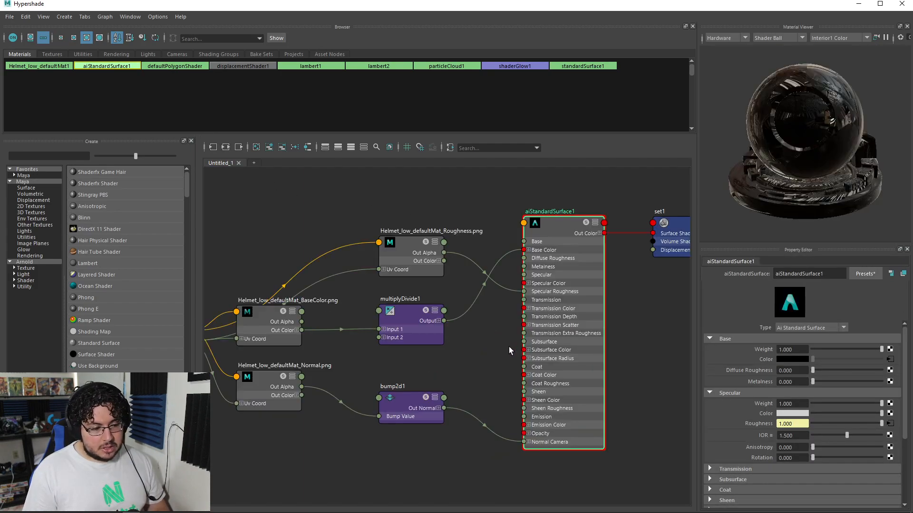
scroll(506, 225, down, 1)
alt+middle_drag(468, 228, 438, 222)
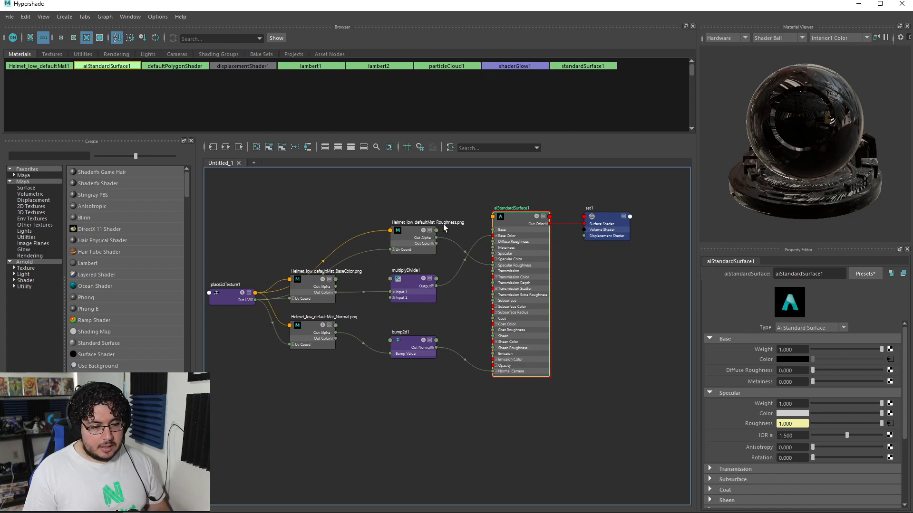
scroll(623, 243, up, 2)
Graph the set1 shading group's inputs and delete the height map and displacement shader nodes
click(586, 222)
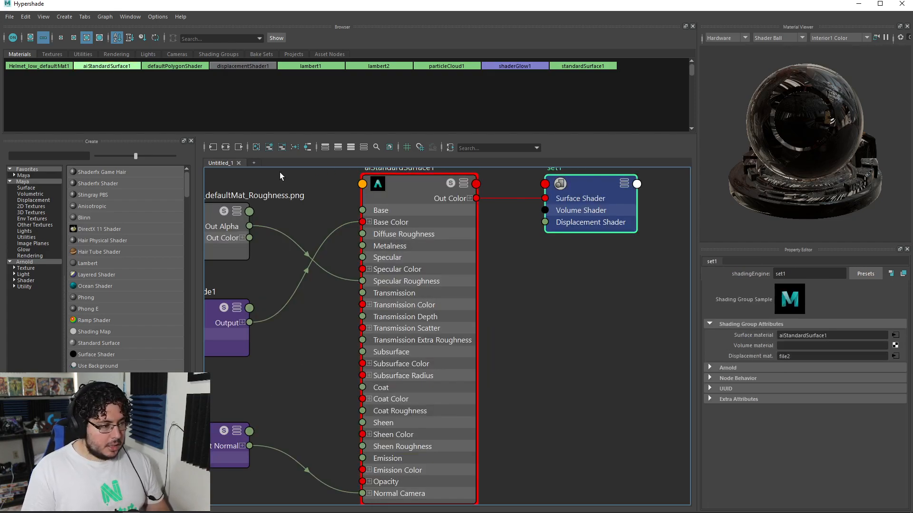
click(226, 148)
alt+middle_drag(518, 340, 516, 252)
scroll(535, 305, up, 2)
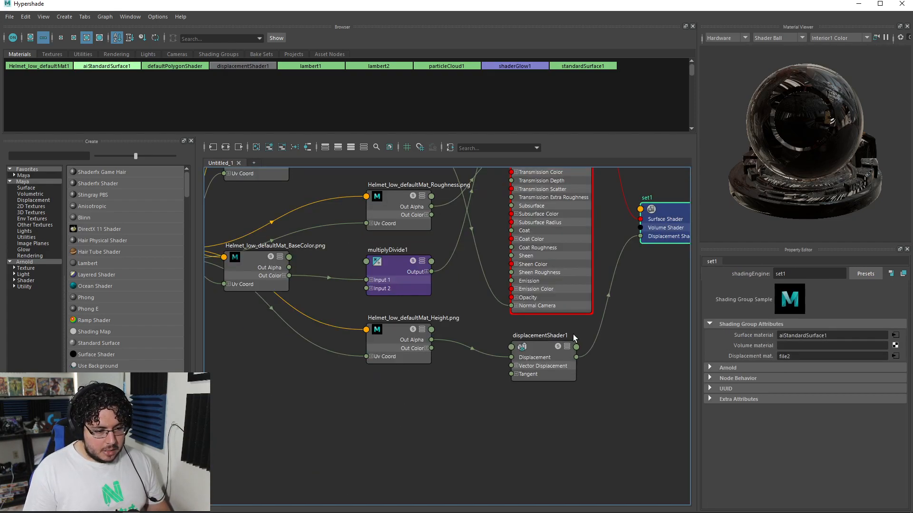
drag(410, 391, 400, 396)
key(Delete)
Rename the aiStandardSurface1 material as M_Helmet and put the Hypershade away
alt+middle_drag(596, 293, 546, 416)
click(474, 284)
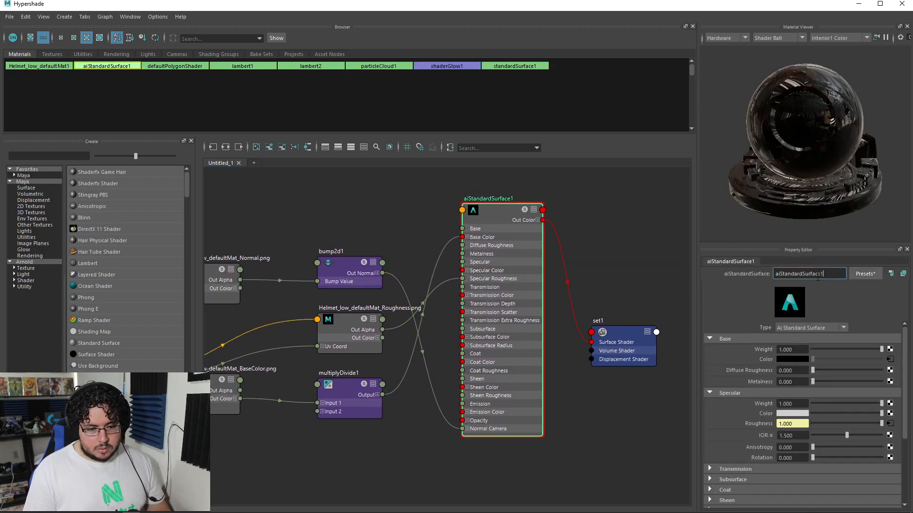
drag(828, 274, 734, 268)
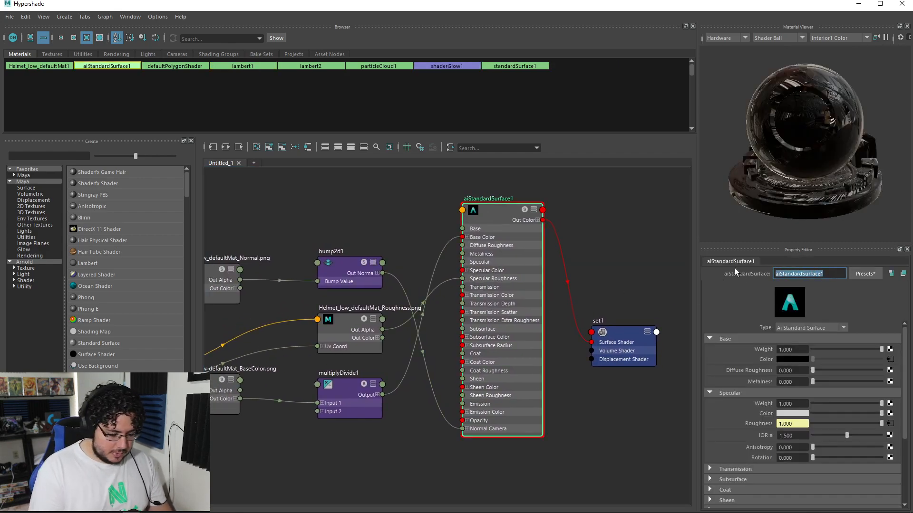
text(M?_Helm)
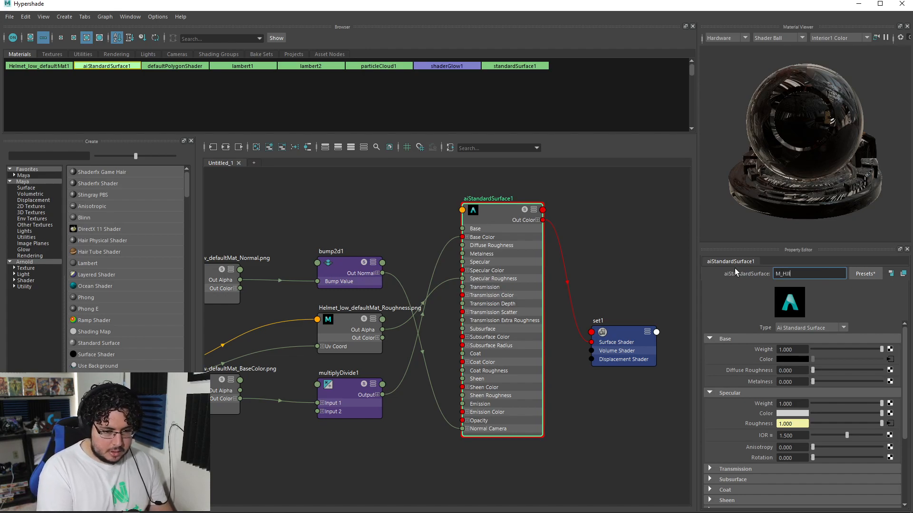
text(et)
key(Return)
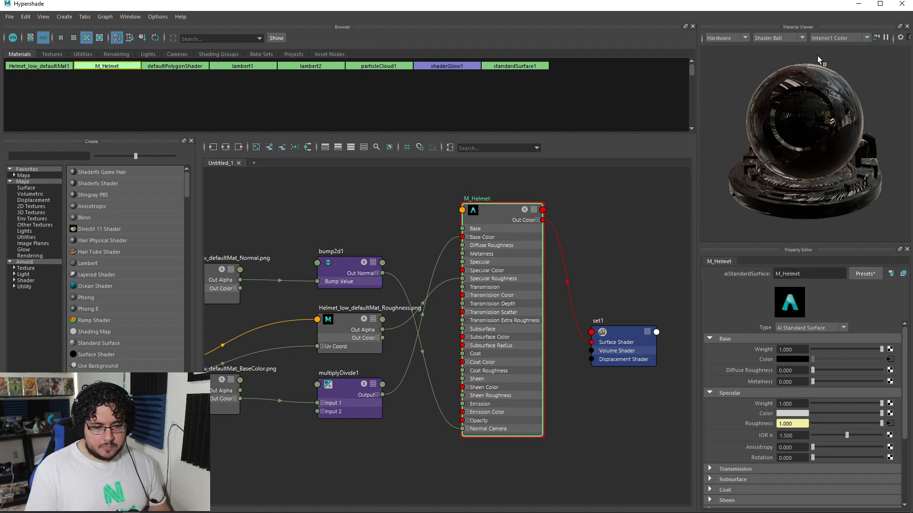
click(856, 8)
Create a polygon plane in the helmet scene as a ground surface
click(642, 177)
alt+drag(589, 218, 543, 235)
scroll(539, 234, up, 3)
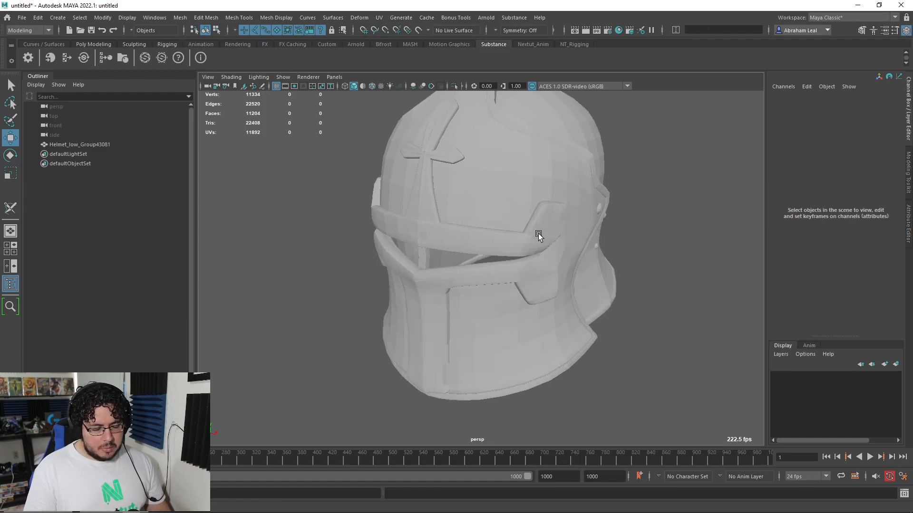
scroll(538, 233, down, 5)
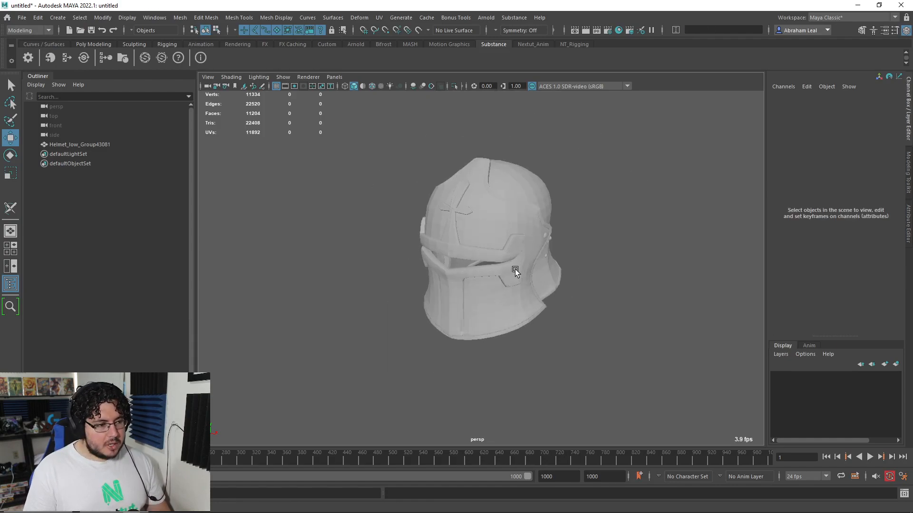
click(46, 44)
click(105, 44)
click(113, 57)
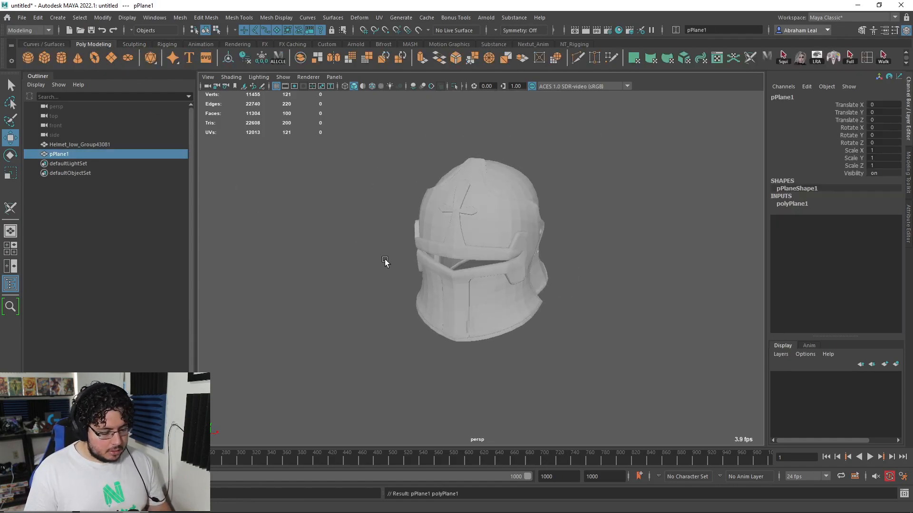
Scale the plane uniformly to about 230.5 and raise it to about 39.7 in Y, beneath the helmet
key(r)
alt+drag(492, 307, 468, 301)
scroll(467, 300, down, 10)
drag(485, 365, 780, 406)
key(w)
drag(483, 318, 485, 191)
scroll(505, 230, up, 5)
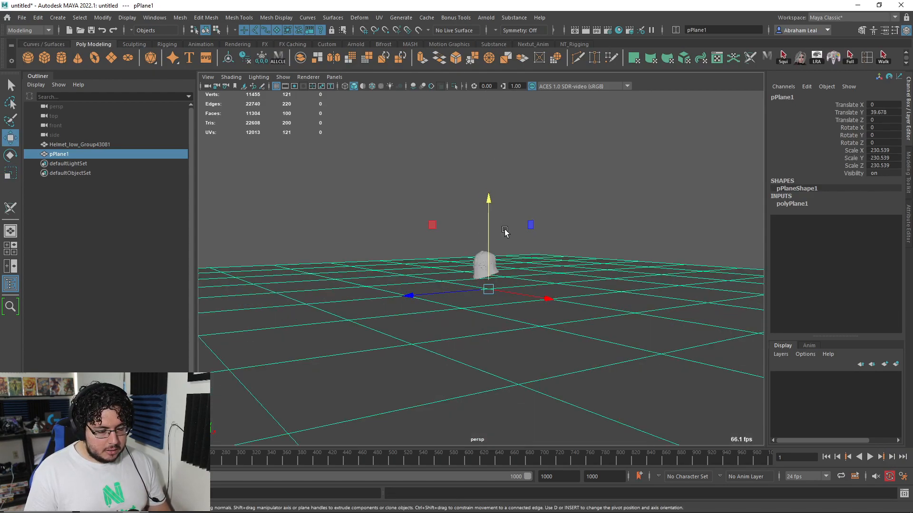
Raise the ground plane to about 42.1 in Y so it meets the helmet's base
scroll(562, 242, up, 5)
drag(483, 269, 531, 284)
click(555, 228)
click(603, 312)
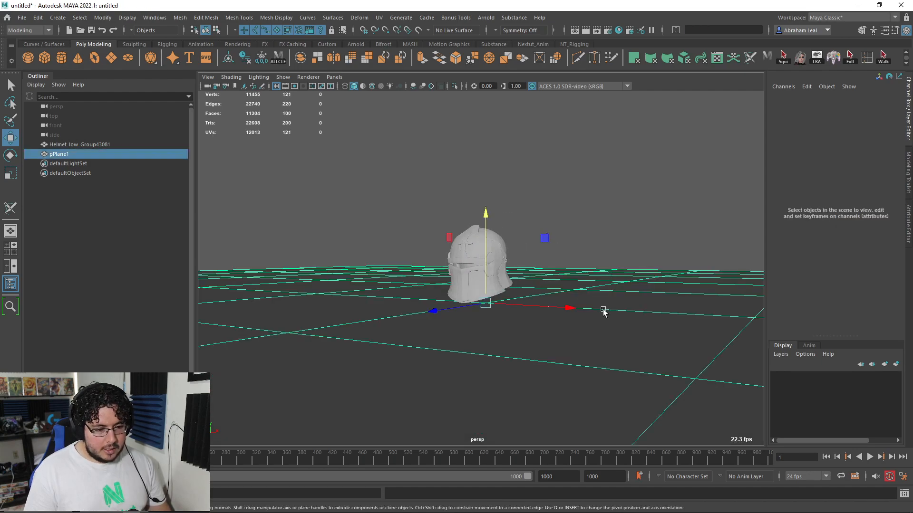
Raise the rear edge rows of the ground plane to form a backdrop wall behind the helmet
scroll(600, 266, down, 5)
alt+drag(587, 233, 627, 279)
scroll(627, 279, down, 4)
right_drag(591, 230, 591, 204)
click(643, 186)
shift+click(355, 170)
shift+double_click(355, 169)
scroll(475, 233, down, 3)
alt+drag(477, 234, 485, 69)
alt+drag(497, 147, 572, 155)
double_click(561, 248)
double_click(523, 245)
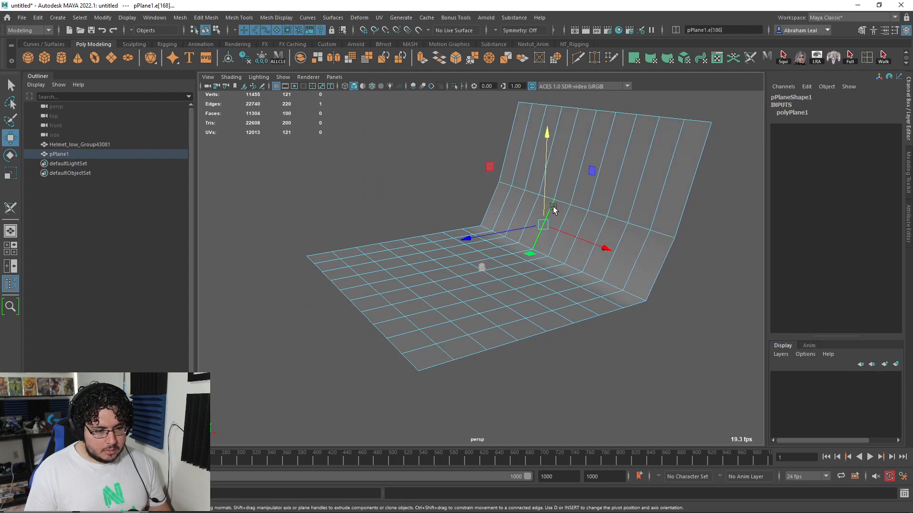
drag(546, 201, 550, 176)
Turn on smooth mesh preview for the backdrop plane and return to object selection
key(3)
right_drag(570, 287, 618, 264)
scroll(685, 247, up, 3)
alt+drag(685, 323, 642, 254)
click(656, 198)
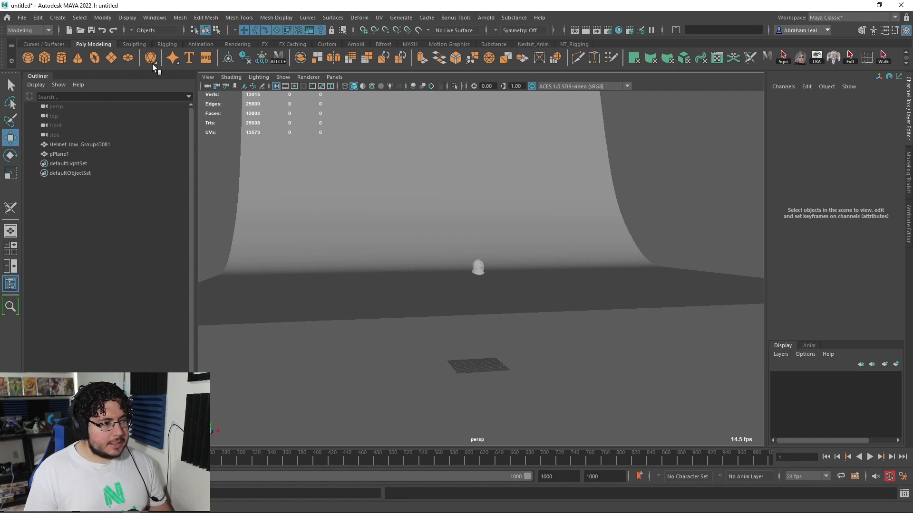
Create a camera and look through it in the viewport
click(191, 43)
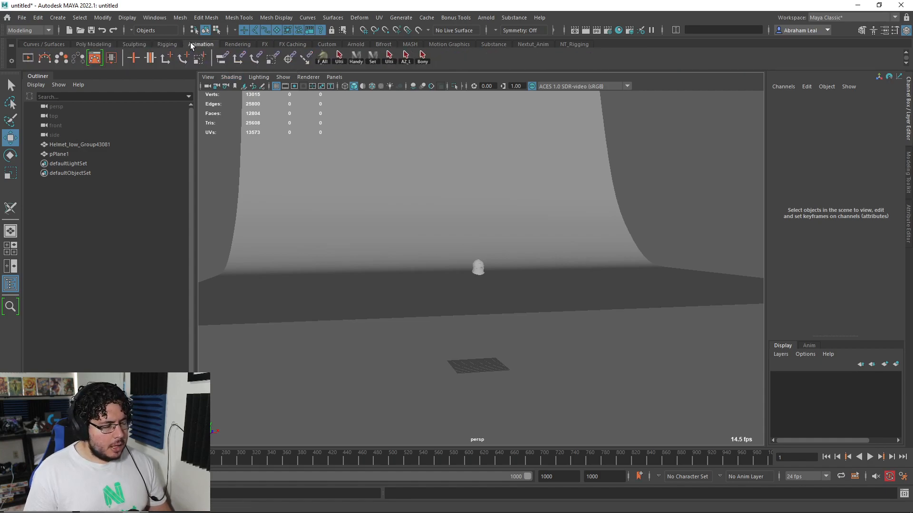
click(230, 44)
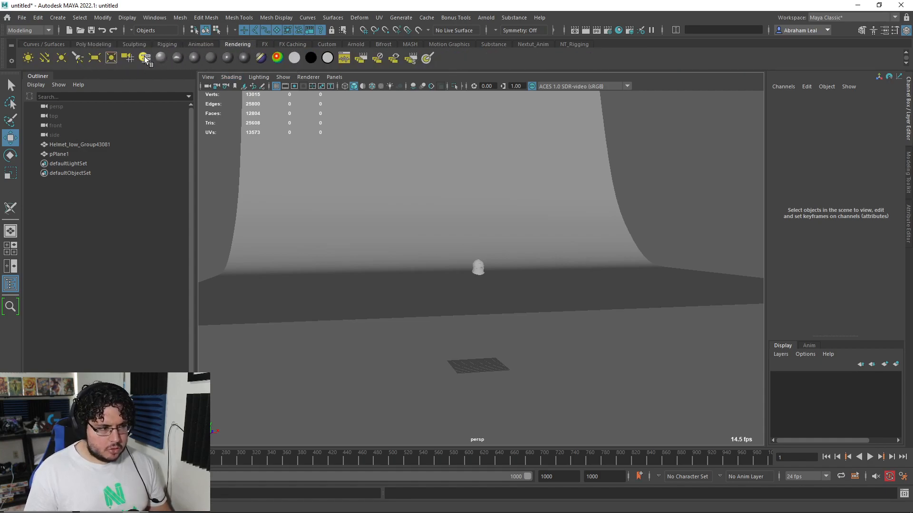
click(334, 77)
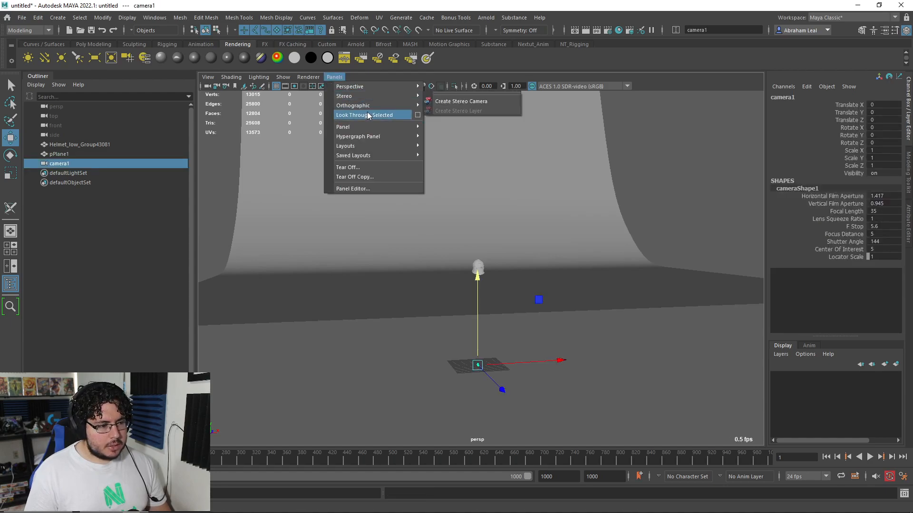
click(367, 112)
key(a)
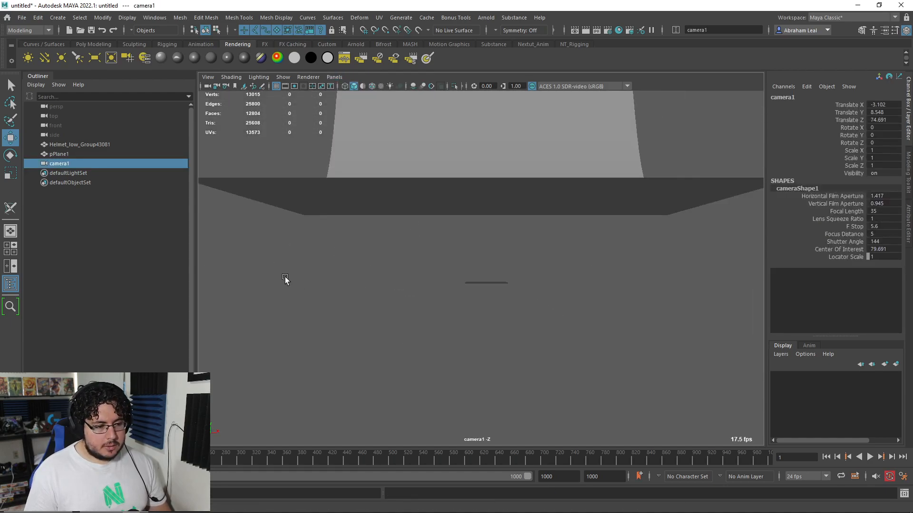
Frame the helmet through camera1 and display the 960 x 540 resolution gate
alt+right_drag(436, 336, 559, 325)
alt+drag(558, 325, 462, 363)
alt+middle_drag(462, 363, 606, 354)
alt+right_drag(605, 354, 361, 119)
click(295, 86)
alt+right_drag(433, 243, 490, 279)
alt+drag(489, 279, 512, 258)
alt+right_drag(511, 258, 472, 267)
alt+drag(472, 266, 489, 238)
Tilt the helmet to about -13.4, -9.1, -5.9 degrees and lower it about 1.1 in Y to rest on the ground
click(503, 235)
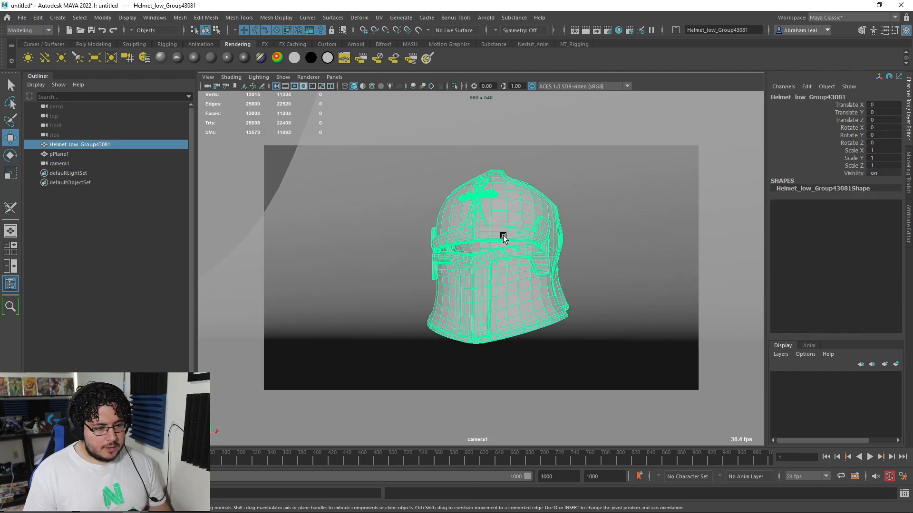
middle_drag(517, 206, 516, 214)
key(ctrl+z)
click(92, 46)
key(w)
drag(501, 181, 510, 279)
key(e)
key(w)
key(e)
key(w)
Reframe camera1 so the tilted helmet sits off-centre with empty backdrop beside it
alt+middle_drag(584, 328, 625, 332)
alt+right_drag(625, 332, 632, 327)
alt+middle_drag(632, 326, 632, 316)
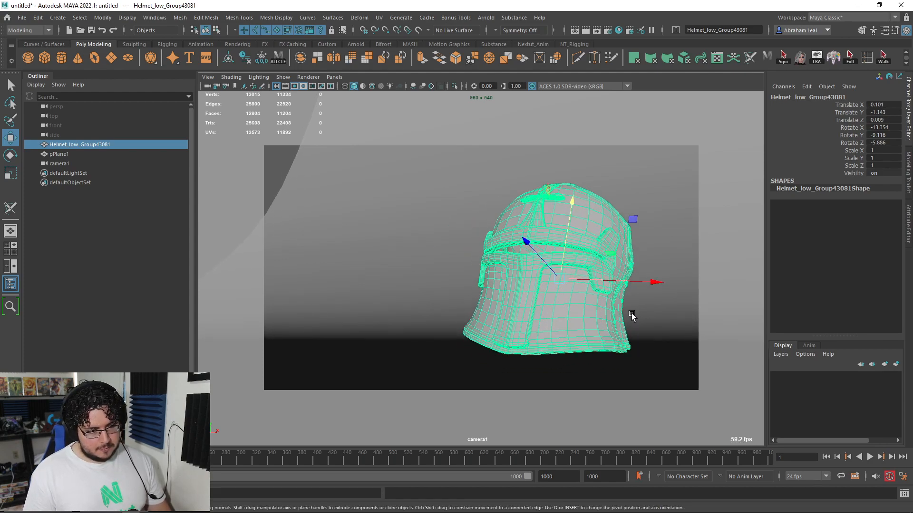
mouse_move(632, 317)
alt+mouse_down()
mouse_move(617, 312)
mouse_move(623, 323)
alt+mouse_up()
Rotate the backdrop plane so it fills the camera frame behind the helmet
click(361, 211)
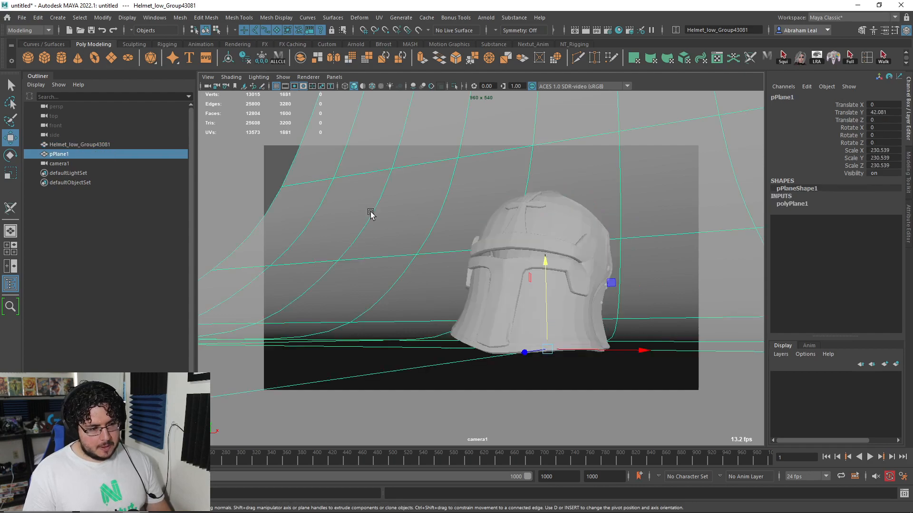
key(e)
drag(571, 359, 597, 138)
click(596, 221)
Create a polygon cube in the perspective view and raise it to the helmet's level
key(space)
alt+drag(603, 190, 588, 281)
click(587, 204)
alt+drag(587, 204, 456, 221)
scroll(583, 231, up, 8)
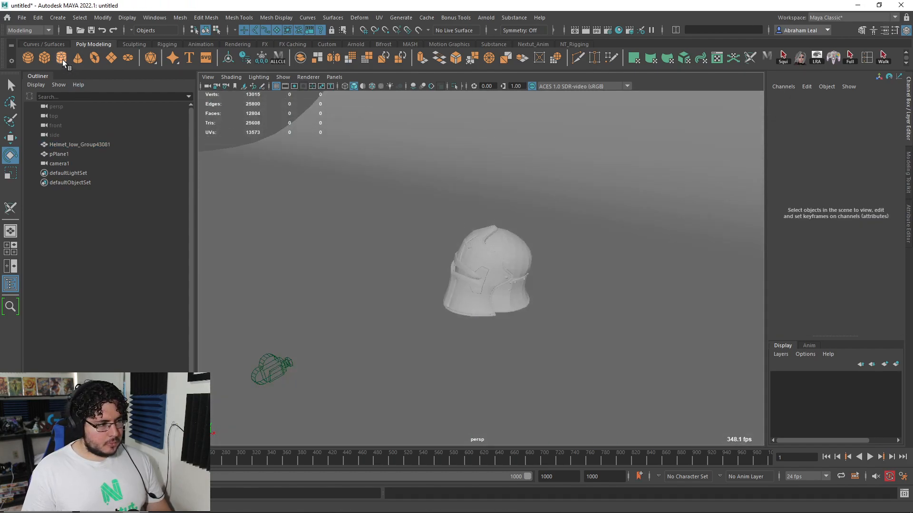
click(45, 58)
key(w)
key(r)
key(w)
scroll(485, 311, down, 7)
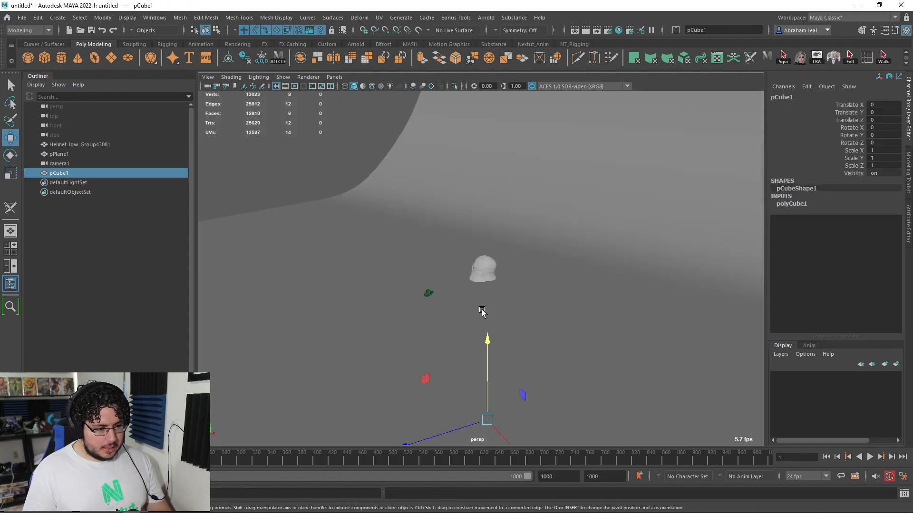
drag(489, 345, 483, 184)
Scale the cube uniformly to about 4.03 and place it beside the helmet at about X 7.1, Y 42.4, Z -3.3
scroll(477, 245, up, 6)
drag(550, 324, 572, 317)
key(r)
key(w)
drag(544, 272, 479, 328)
Duplicate the cube and make the copy a taller block scaled about 3.0 x 5.5 x 3.0, raised to about 45.4 in Y
key(ctrl+d)
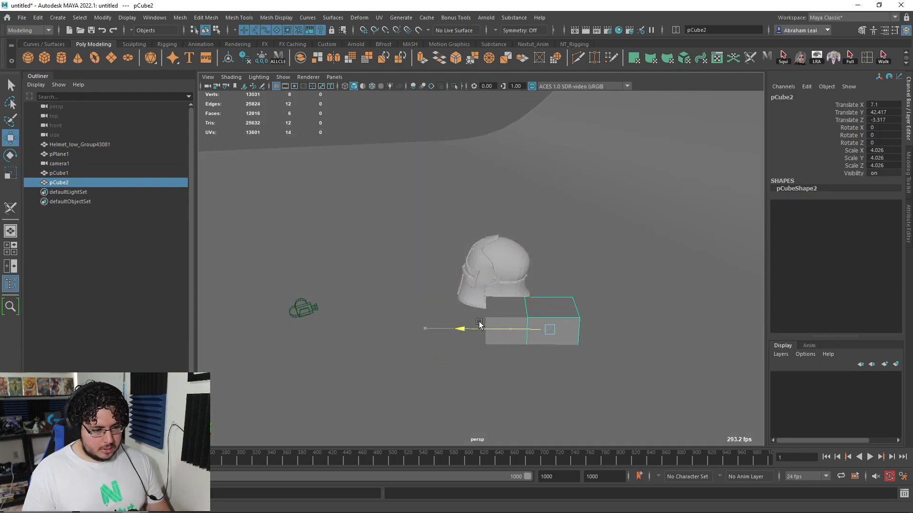
drag(552, 282, 552, 270)
key(r)
drag(551, 317, 538, 317)
key(w)
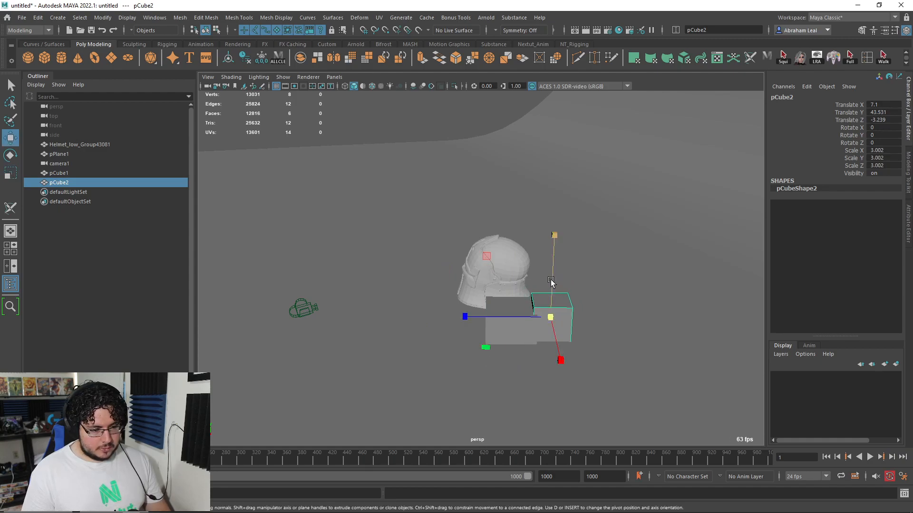
drag(552, 283, 551, 259)
key(r)
drag(555, 213, 600, 129)
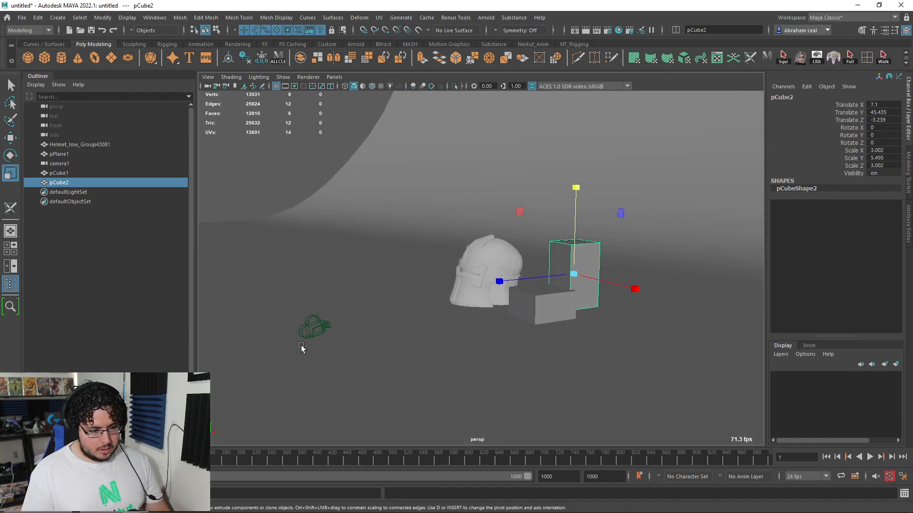
Look through camera1 and move both blocks into the frame, partly behind the helmet
click(312, 326)
click(334, 77)
click(361, 115)
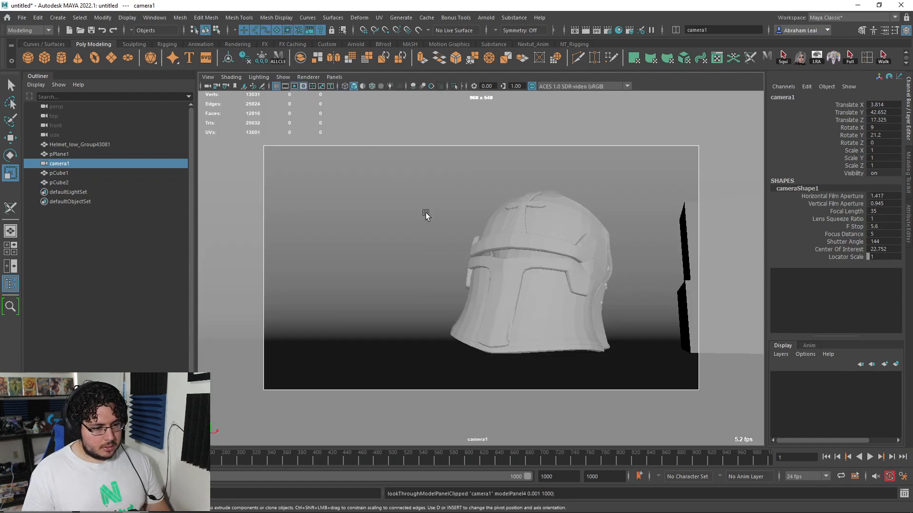
key(q)
click(686, 325)
shift+click(685, 260)
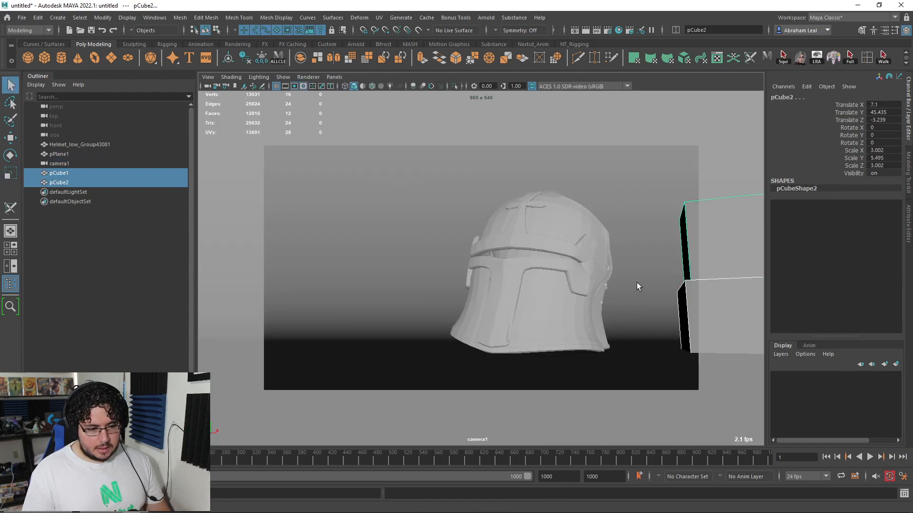
key(w)
middle_drag(650, 276, 573, 278)
drag(650, 212, 637, 193)
Duplicate the low block in the perspective view, shrink the copy to about 1.66 and set it in front of the original
key(space)
key(space)
alt+right_drag(568, 334, 606, 329)
alt+drag(606, 329, 617, 314)
click(601, 373)
key(ctrl+d)
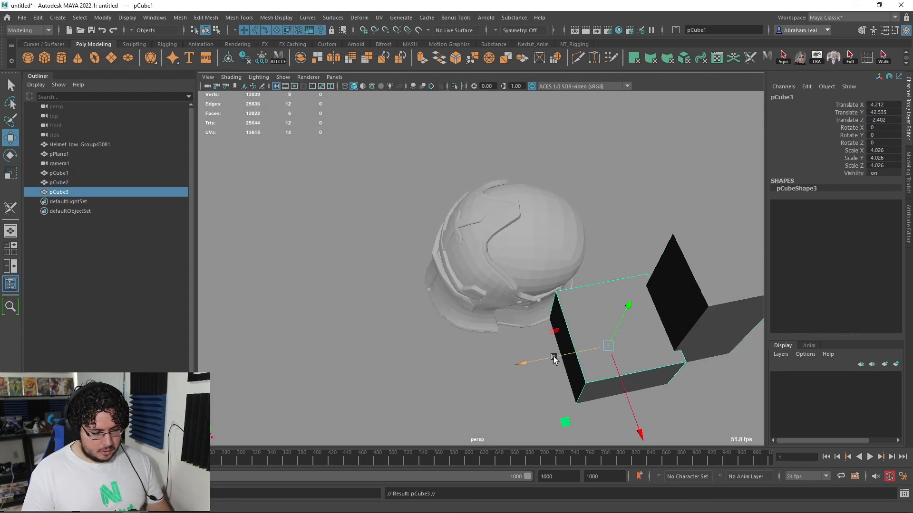
drag(556, 358, 533, 363)
key(r)
drag(587, 351, 544, 377)
key(w)
Duplicate the small block twice, placing one copy beside it and shrinking the other to about 0.72, and adjust the tall block
key(ctrl+d)
drag(566, 408, 502, 361)
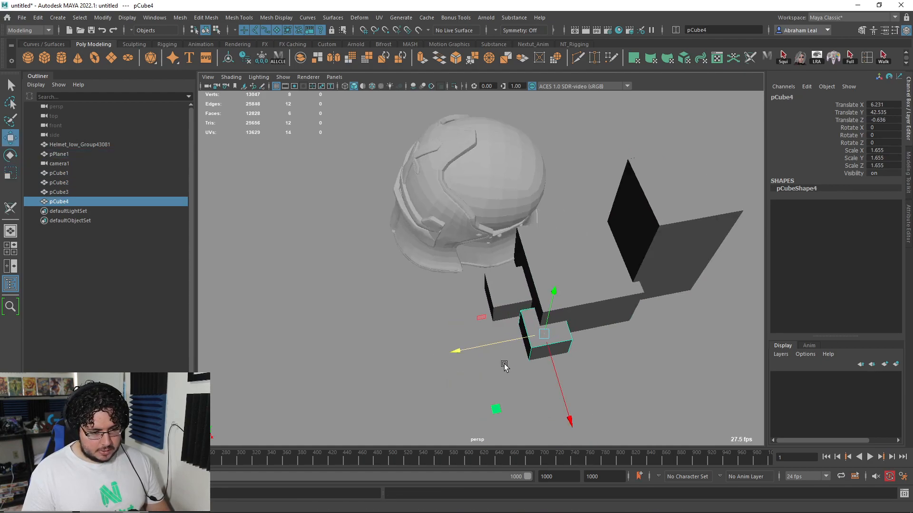
key(ctrl+d)
drag(546, 314, 554, 272)
key(r)
drag(545, 315, 589, 231)
click(575, 221)
key(w)
drag(587, 198, 511, 305)
Duplicate all five blocks and move the copies to the other side of the helmet
ctrl+click(663, 262)
alt+drag(663, 263, 631, 322)
key(ctrl+d)
middle_drag(613, 271, 253, 244)
Group the copied blocks, center the group's pivot, rotate it about -47.6 degrees in Y and move it behind the helmet
key(e)
alt+drag(253, 244, 520, 281)
key(ctrl+g)
click(225, 60)
drag(475, 245, 415, 244)
key(w)
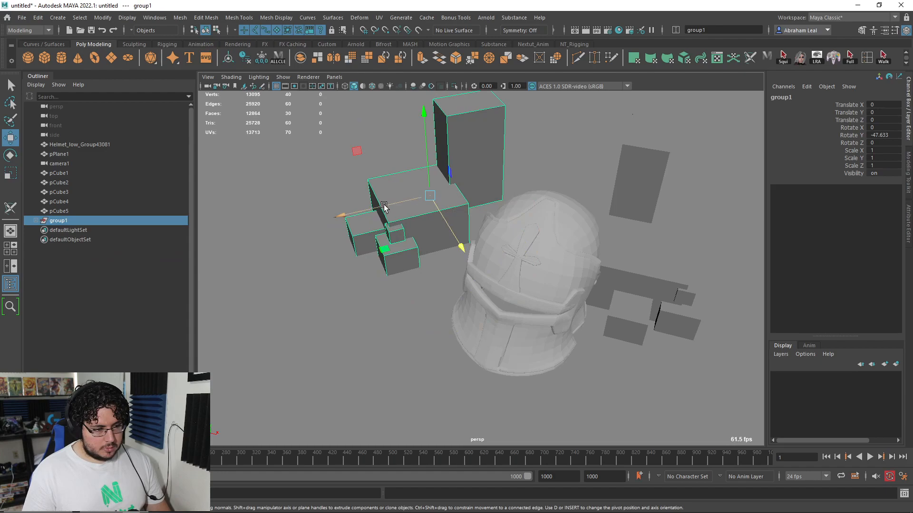
drag(384, 204, 392, 203)
drag(472, 240, 546, 265)
Look through camera1 and reposition the block group to about X 0.6, Y -0.6, Z 1.4
alt+drag(349, 366, 377, 312)
click(317, 303)
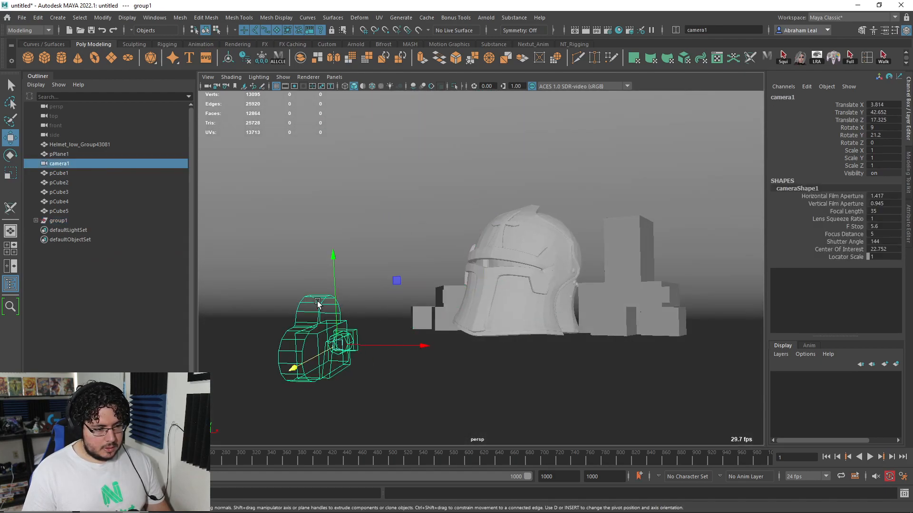
click(328, 78)
click(356, 115)
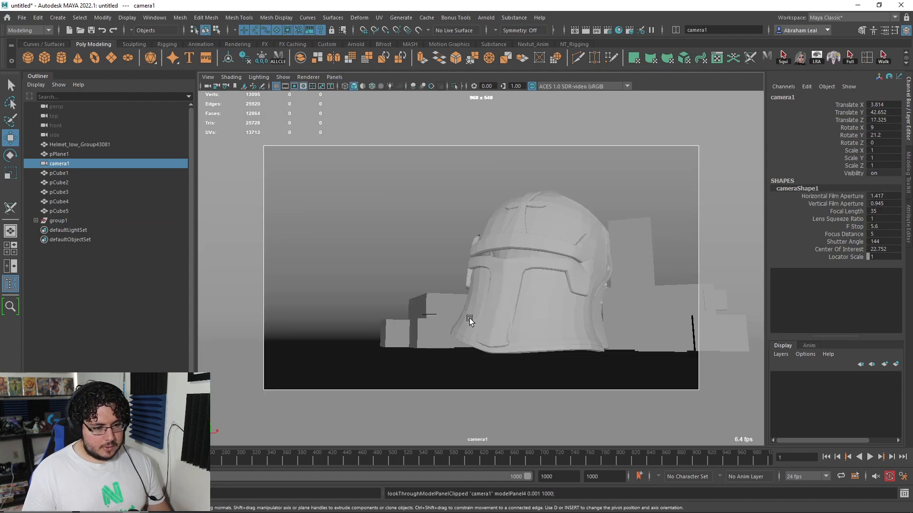
click(430, 307)
click(94, 222)
drag(419, 299, 386, 298)
drag(438, 216, 437, 237)
middle_drag(390, 336, 382, 256)
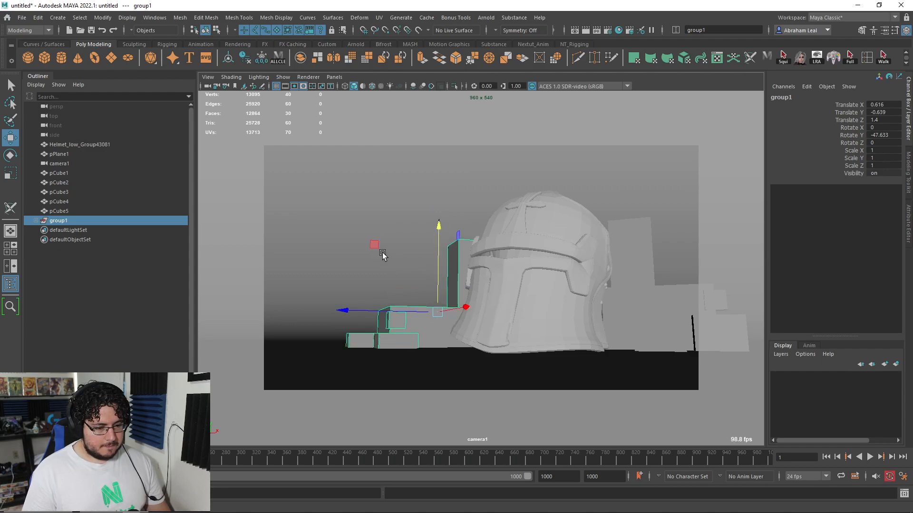
Fine-tune individual blocks in the camera view, shifting the ungrouped tall block farther out from the helmet
click(395, 326)
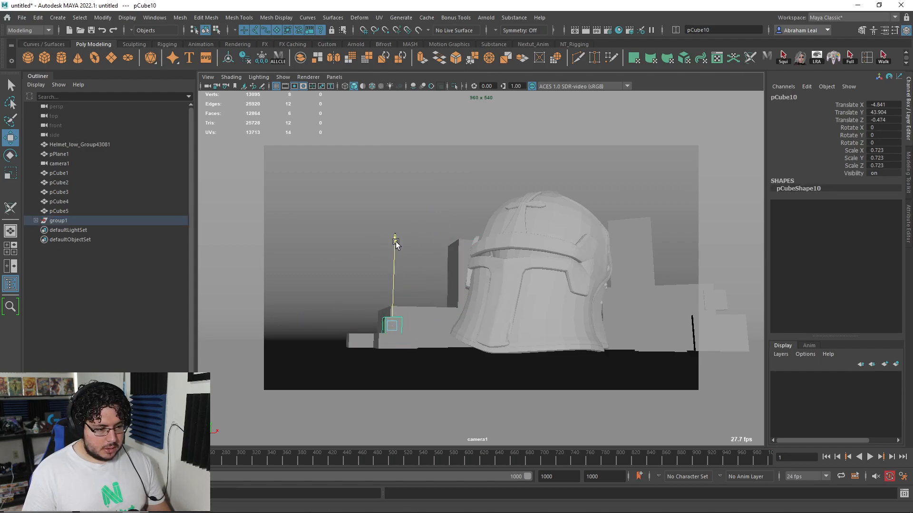
click(631, 260)
drag(682, 270, 698, 273)
click(454, 260)
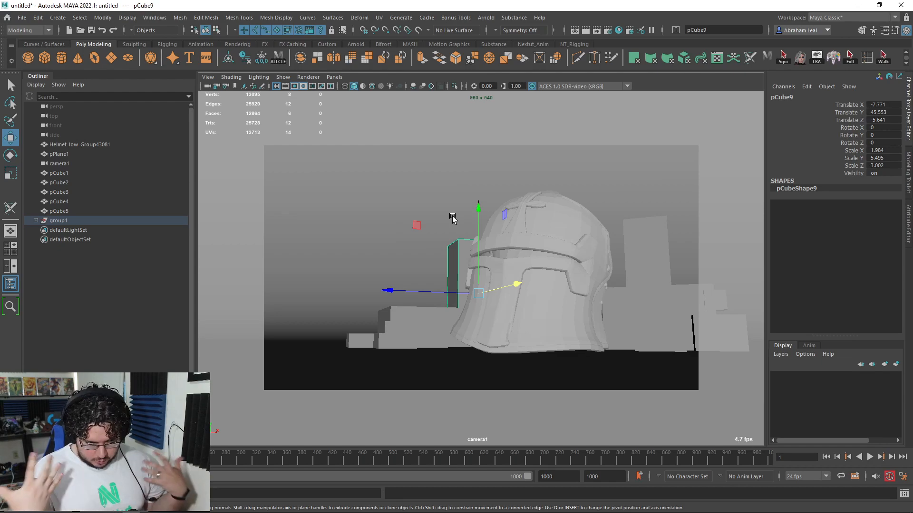
click(486, 17)
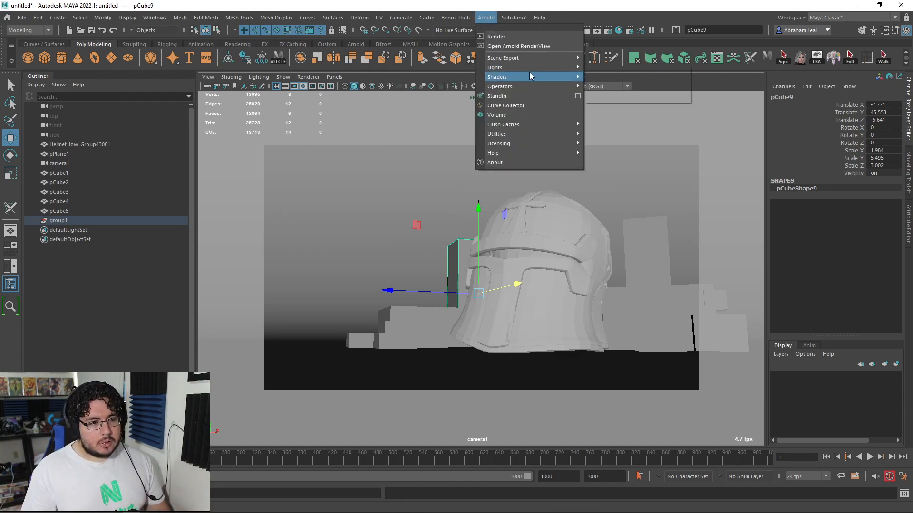
click(614, 75)
key(ctrl+z)
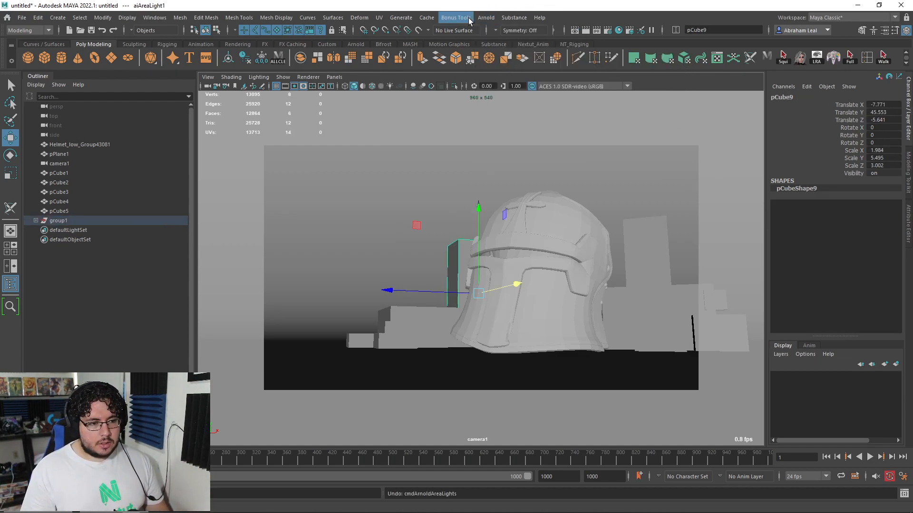
Add an Arnold skydome light to the scene and show its attributes
click(486, 17)
mouse_move(523, 68)
click(613, 77)
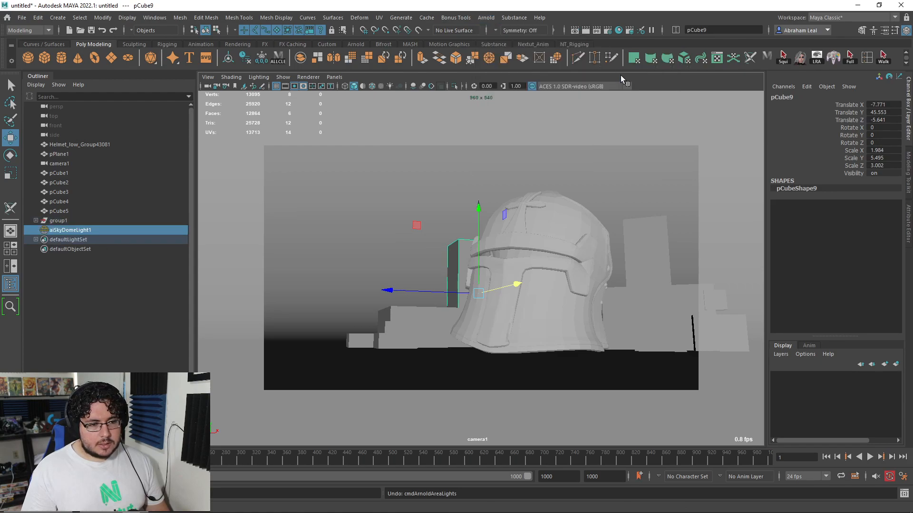
key(ctrl+a)
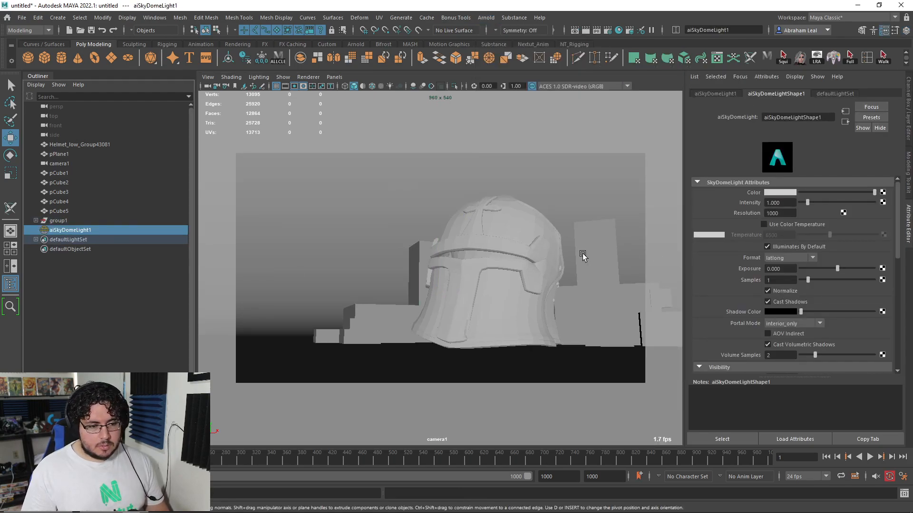
Select the skydome light in the perspective view and connect a file texture to its color
click(582, 255)
key(space)
key(space)
drag(586, 247, 599, 152)
scroll(586, 224, down, 6)
scroll(600, 157, down, 3)
alt+drag(585, 200, 605, 179)
scroll(602, 182, down, 6)
click(592, 185)
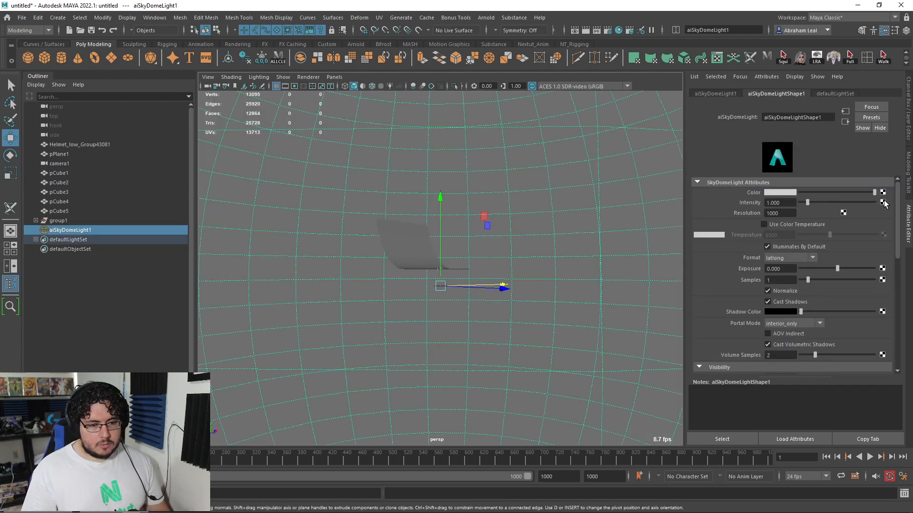
click(883, 192)
click(379, 261)
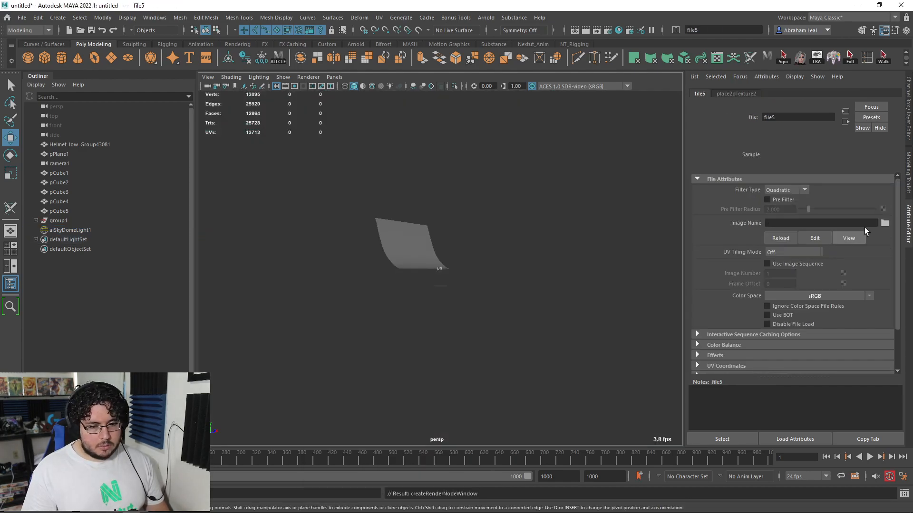
Load studio_country_hall_4k.exr from the sourceimages folder as the skydome's file texture image
click(885, 223)
click(273, 212)
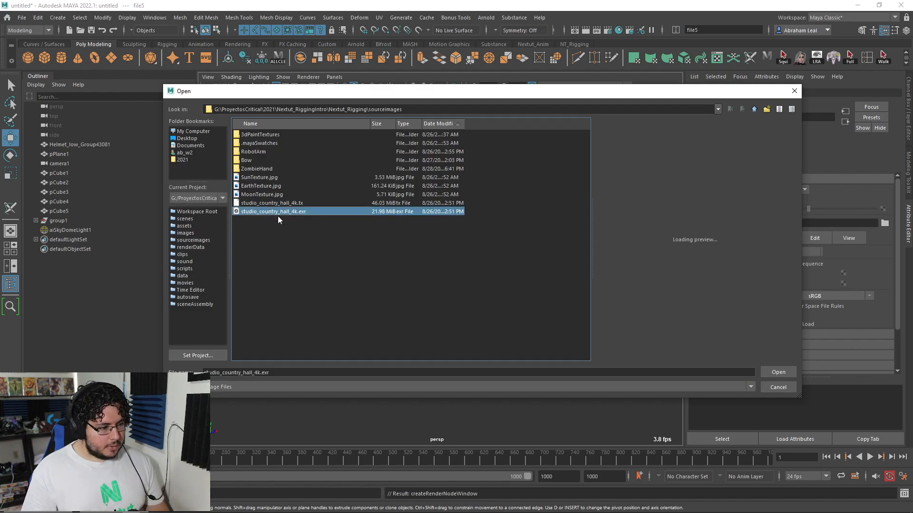
click(777, 374)
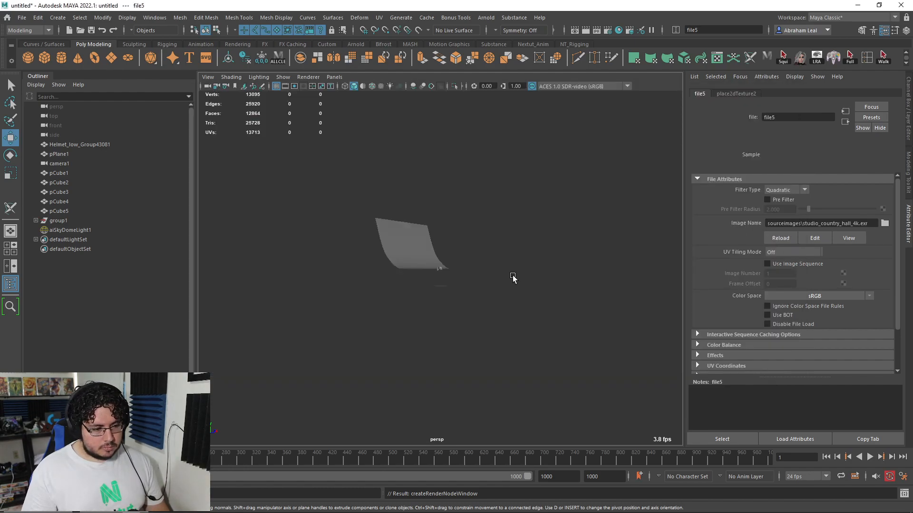
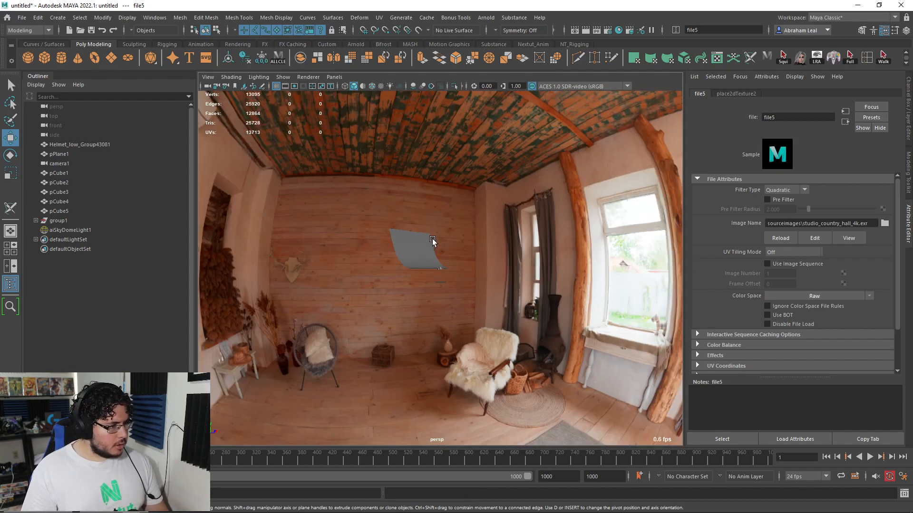
scroll(418, 248, up, 8)
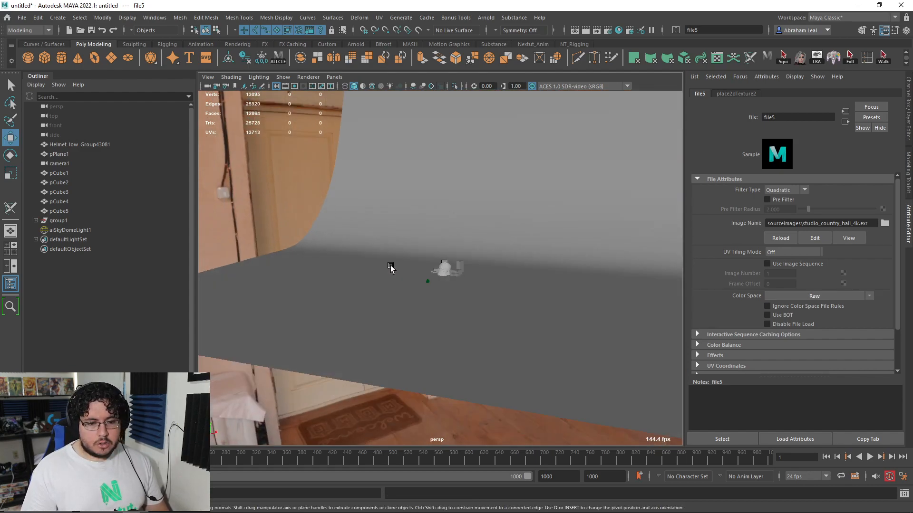
Add an Arnold area light to the scene while viewing the helmet and blocks in perspective
alt+drag(391, 268, 416, 300)
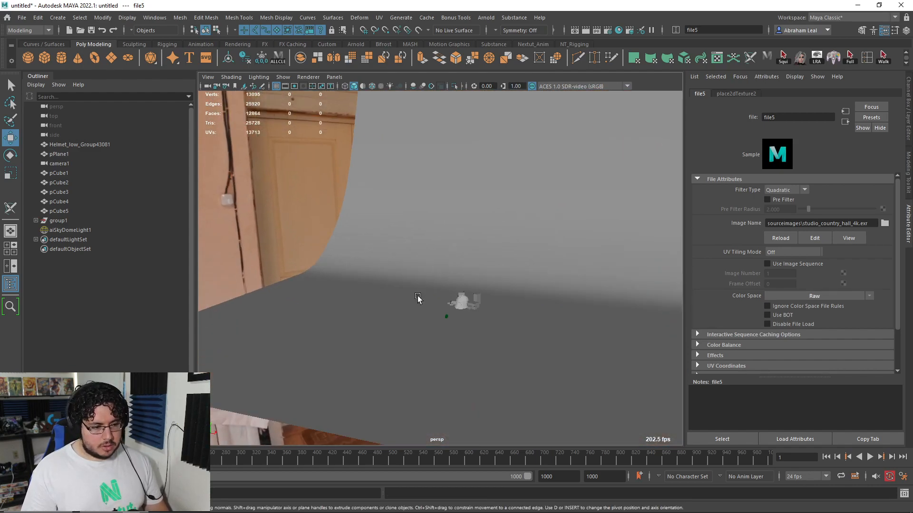
alt+middle_drag(468, 331, 463, 298)
scroll(463, 298, up, 4)
alt+drag(462, 297, 477, 289)
alt+middle_drag(477, 290, 472, 336)
scroll(494, 237, up, 2)
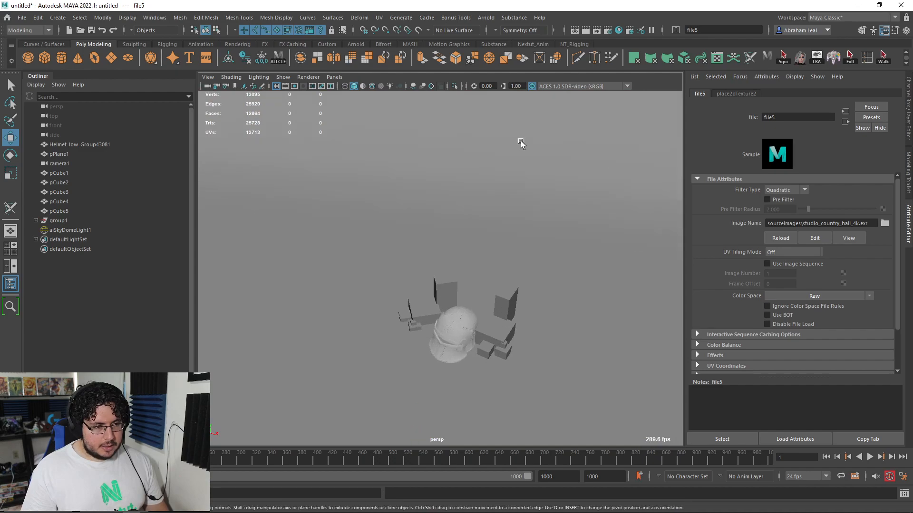
click(486, 17)
mouse_move(508, 71)
click(600, 75)
Raise the area light high above the helmet, scale it up and rotate it to shine downward
alt+drag(516, 263, 452, 255)
scroll(452, 255, down, 4)
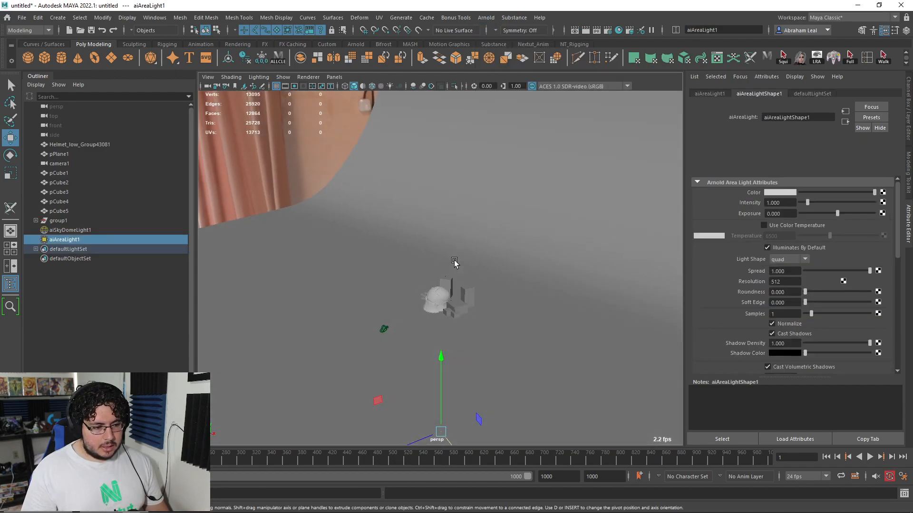
drag(442, 357, 443, 186)
key(r)
drag(440, 261, 478, 260)
key(e)
drag(389, 201, 498, 188)
key(w)
Select camera1 in the perspective view and look through it
alt+drag(451, 233, 431, 184)
alt+drag(432, 209, 488, 221)
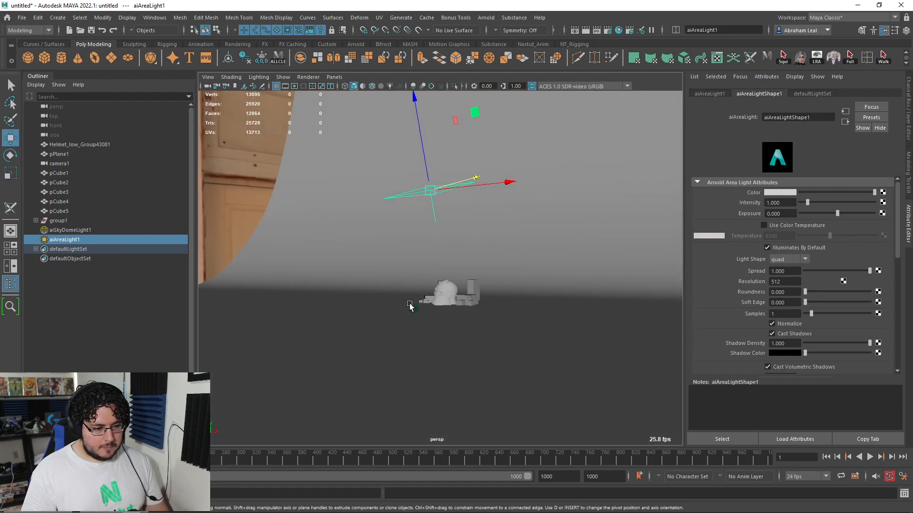
click(414, 306)
key(q)
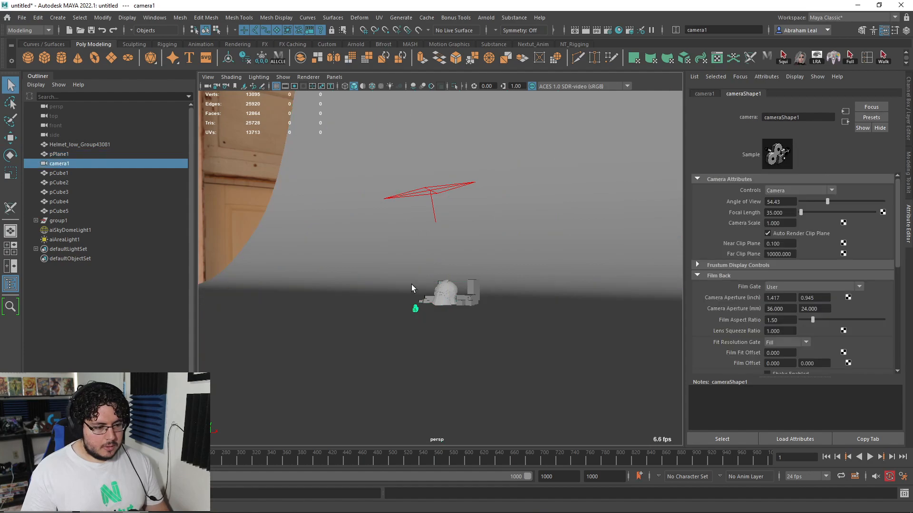
click(334, 76)
click(411, 146)
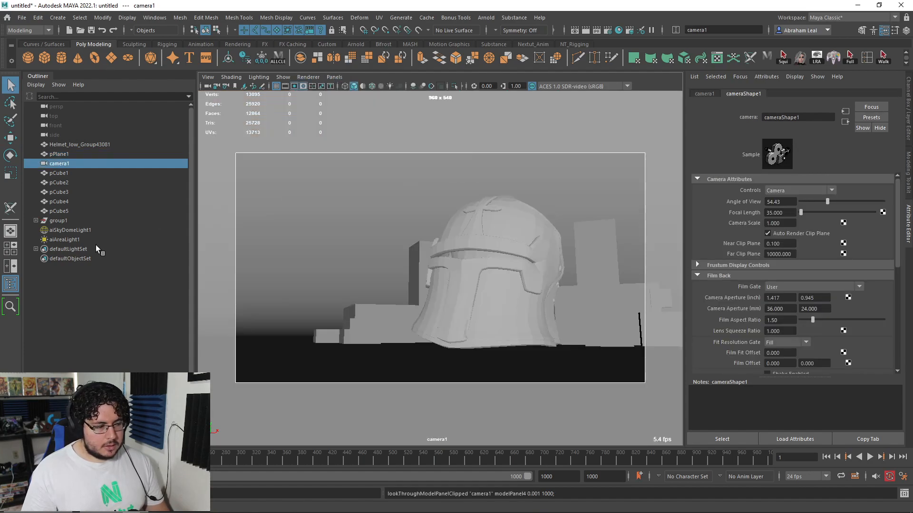
Select the helmet mesh and soften its edges
click(471, 287)
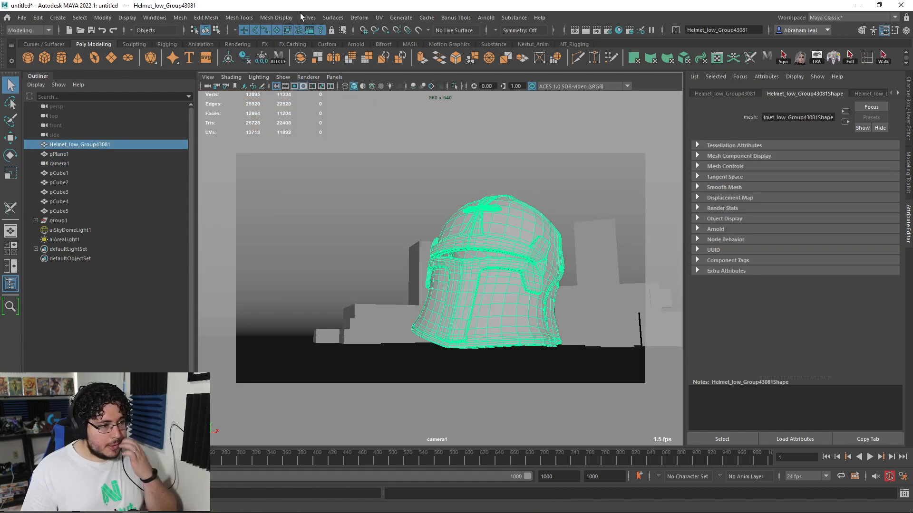
click(276, 17)
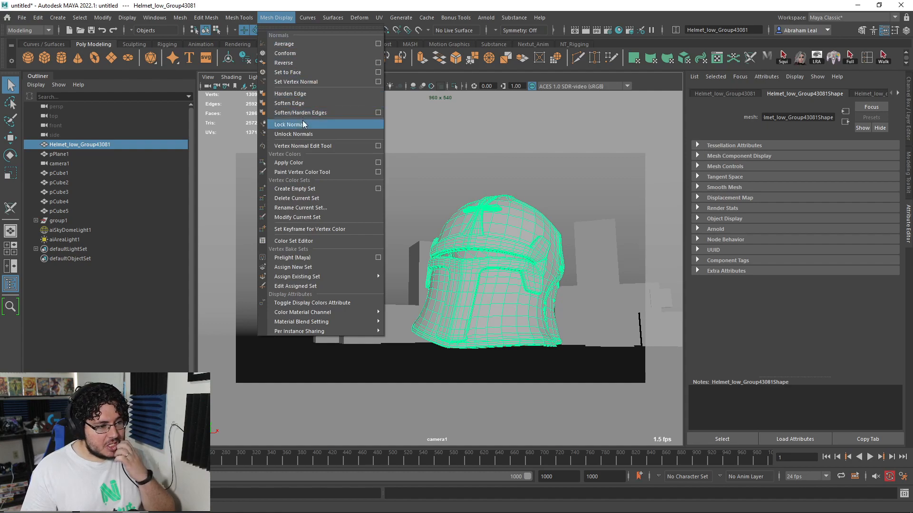
click(299, 103)
click(152, 341)
Assign the existing textured material to the helmet and display textures in the camera view
click(436, 257)
right_drag(440, 256, 521, 495)
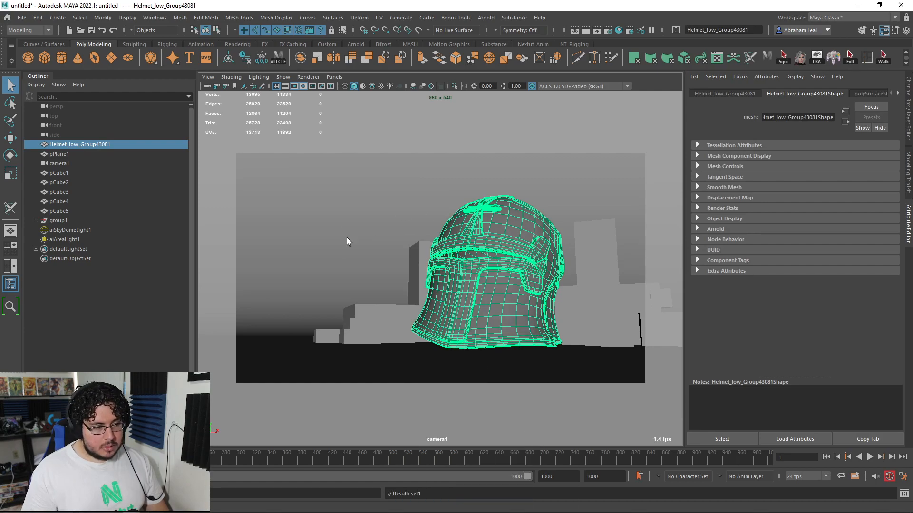
click(580, 202)
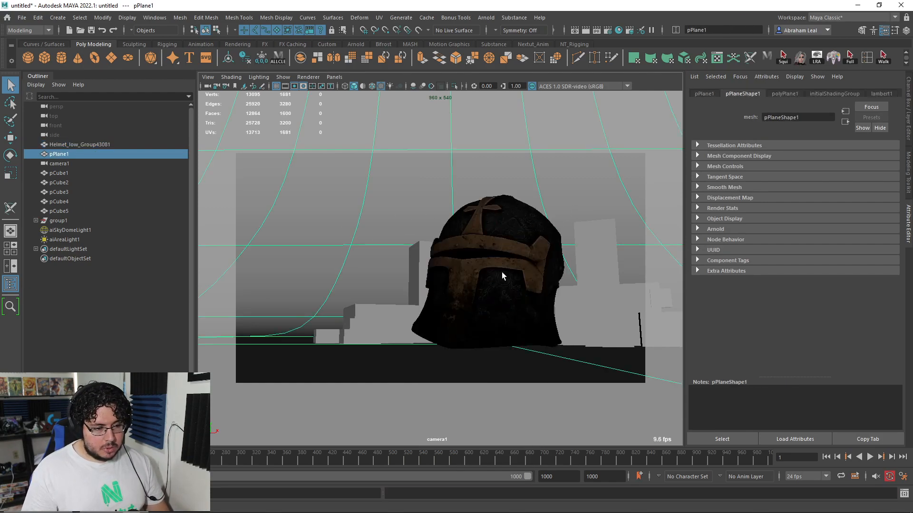
click(341, 298)
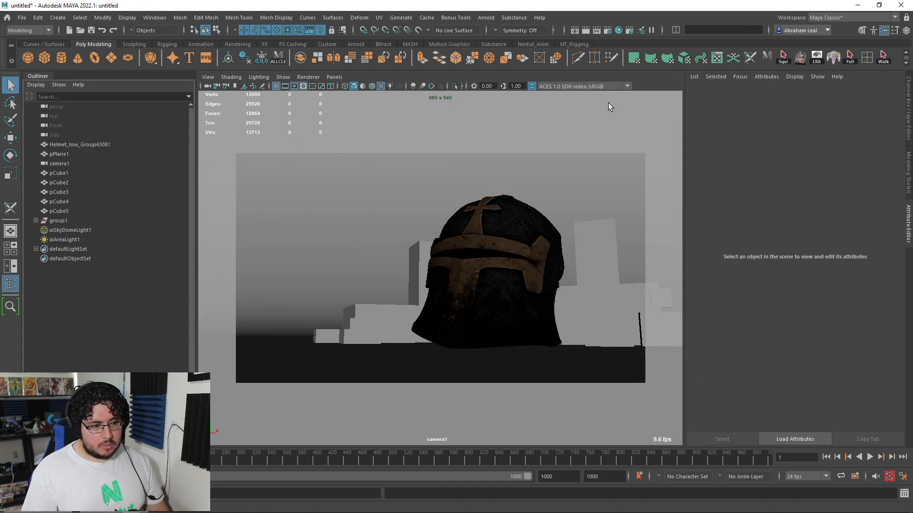
Try the Un-tone-mapped view transform and settle on Unity neutral tone-map (sRGB) for the viewport
click(591, 87)
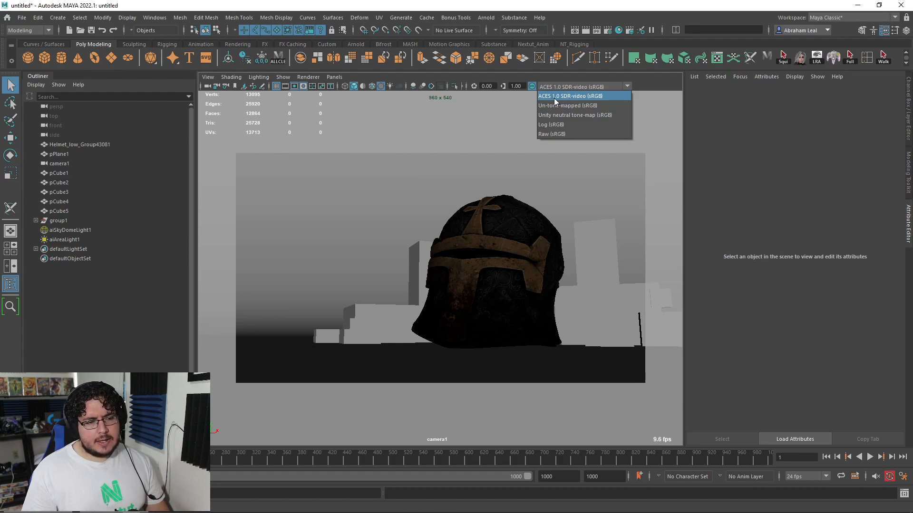
click(577, 107)
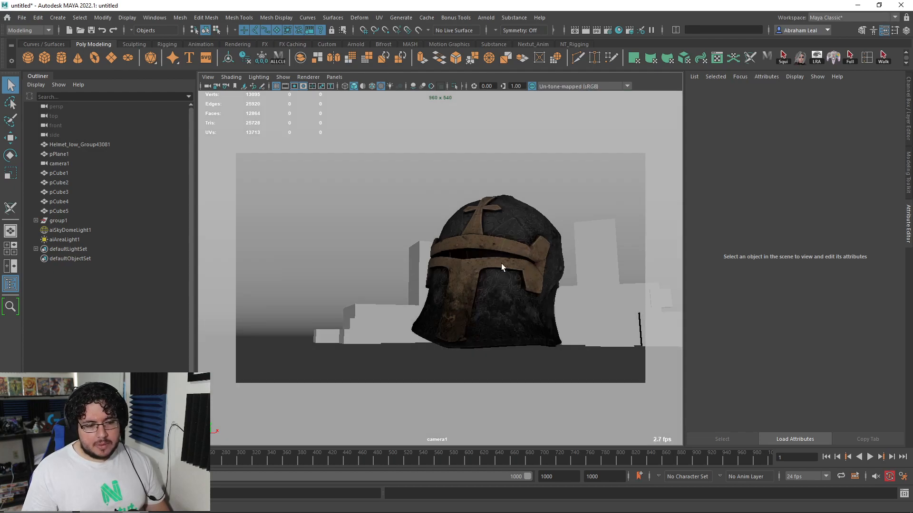
click(561, 87)
click(566, 113)
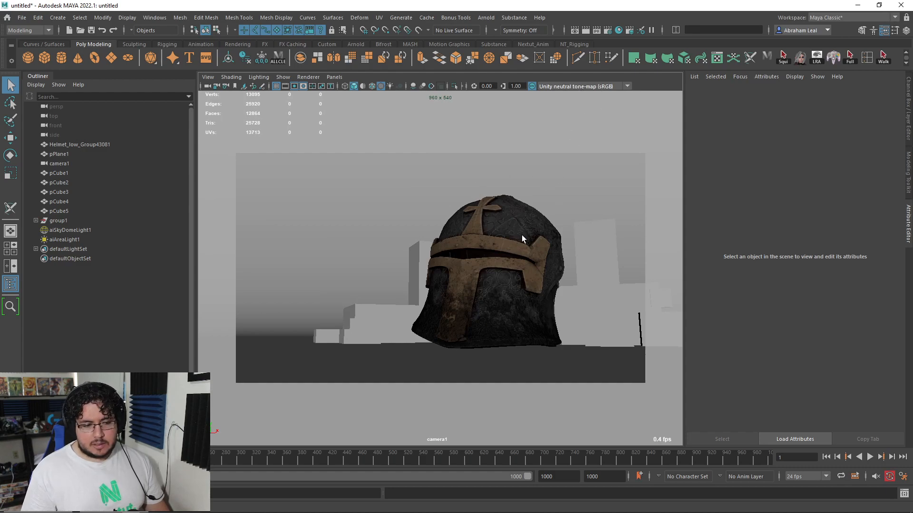
Switch to Substance 3D Painter, close the texture export dialog, compare the helmet's base color from the front, and return to Maya
key(alt+Tab)
key(alt+Tab)
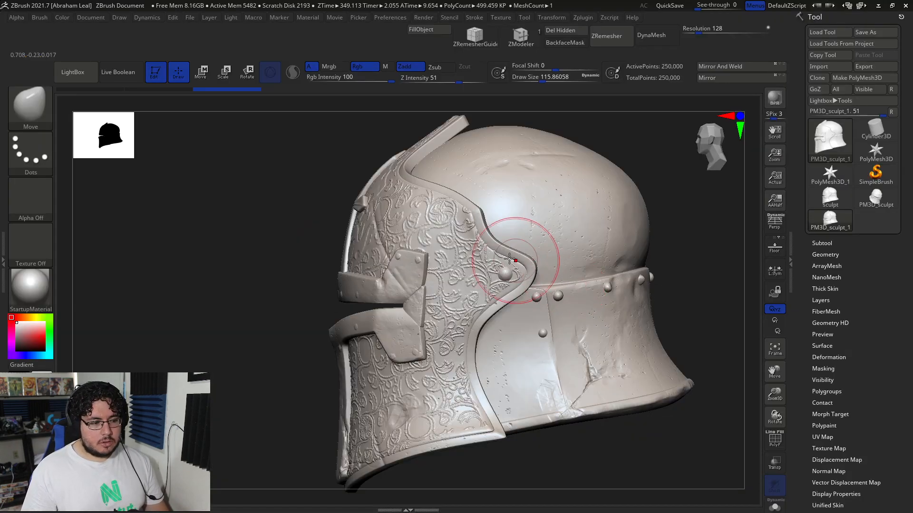
key(alt+Tab)
key(alt+Tab)
click(473, 245)
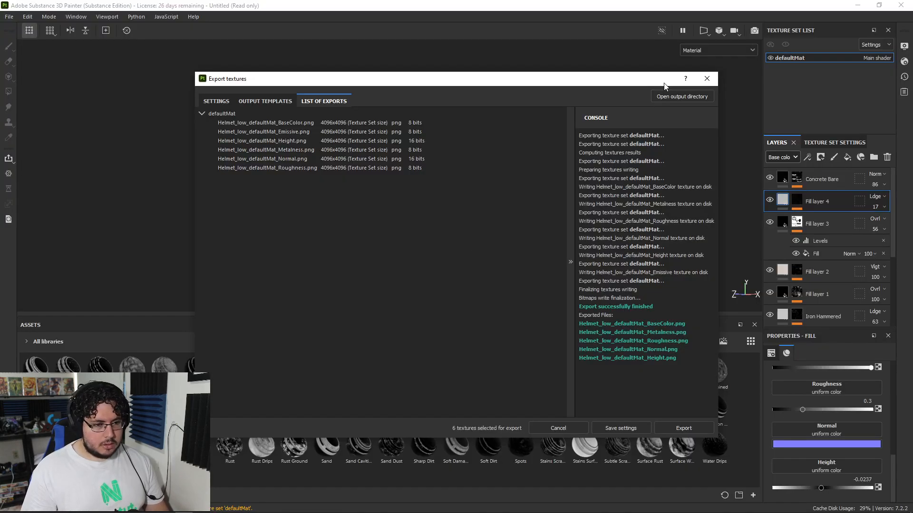
click(707, 78)
key(c)
alt+right_drag(601, 188, 622, 208)
alt+drag(623, 209, 548, 136)
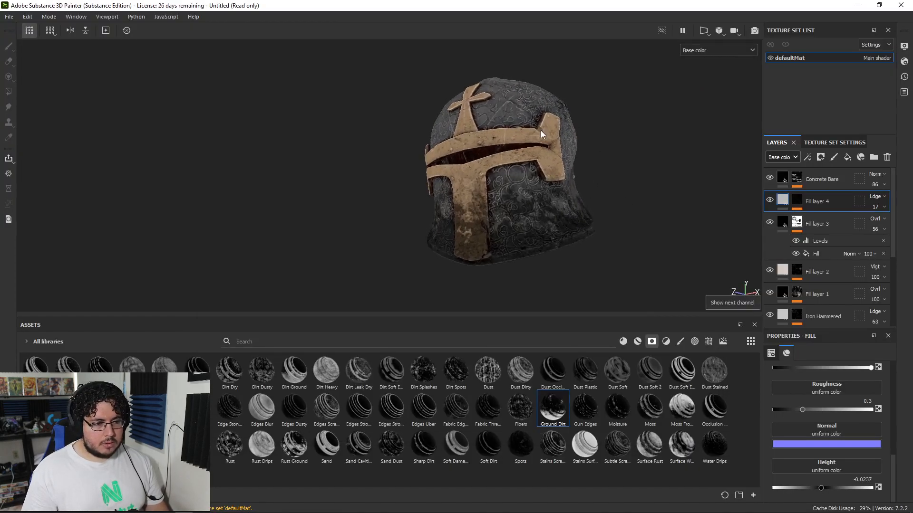
key(alt+Tab)
key(alt+Tab)
key(alt+Tab)
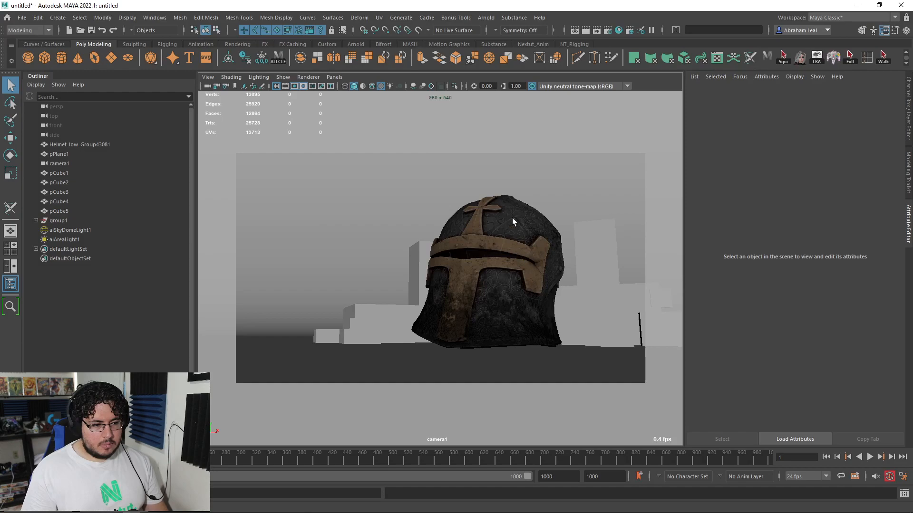
Compare the ACES 1.0 SDR-video view transform with Unity neutral tone-map on the textured helmet, returning to Unity neutral tone-map
click(572, 86)
click(569, 96)
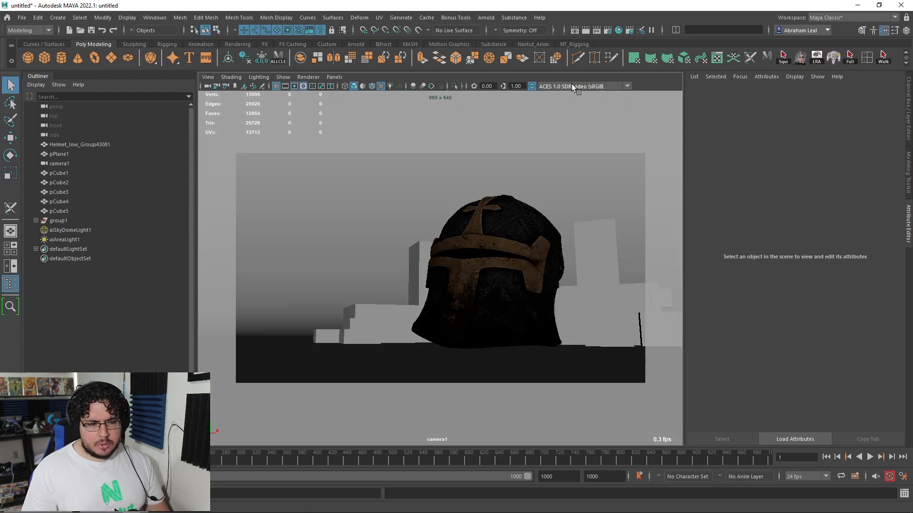
click(572, 85)
click(561, 115)
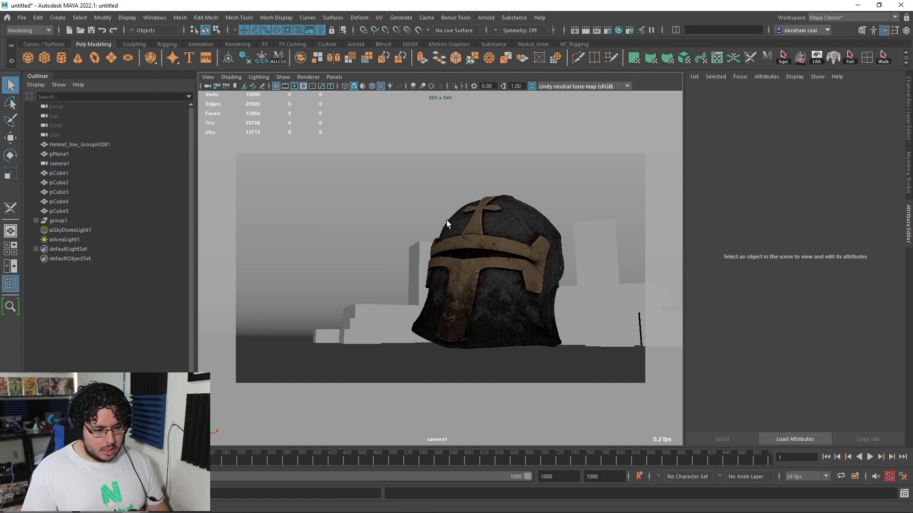
Reframe the helmet slightly through camera1 and set the camera's focal length to 24
mouse_move(559, 296)
alt+mouse_down()
mouse_move(550, 308)
mouse_move(553, 292)
alt+mouse_up()
alt+middle_drag(554, 292, 571, 278)
key(ctrl+a)
click(208, 87)
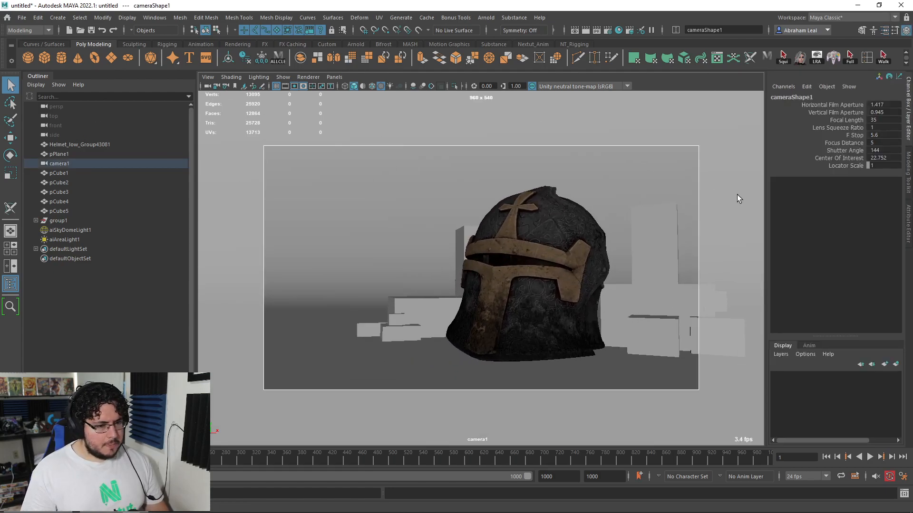
double_click(882, 122)
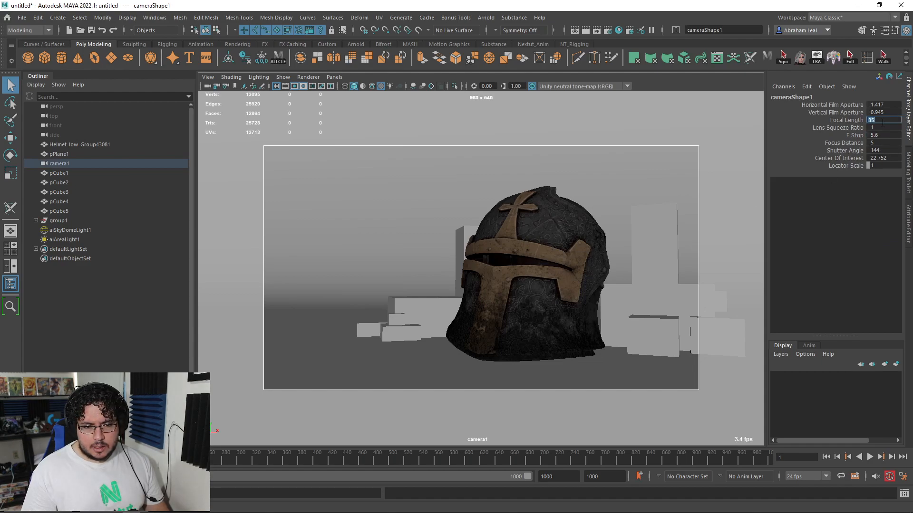
key(Return)
Orbit, pan and dolly camera1 closer to compose the helmet right of center with the blocks behind it
alt+drag(513, 328, 540, 316)
alt+middle_drag(541, 316, 542, 336)
alt+right_drag(542, 335, 569, 318)
alt+drag(569, 318, 575, 325)
alt+middle_drag(574, 325, 571, 320)
alt+drag(571, 320, 569, 328)
alt+middle_drag(569, 328, 569, 323)
alt+right_drag(570, 323, 566, 326)
alt+middle_drag(620, 259, 616, 262)
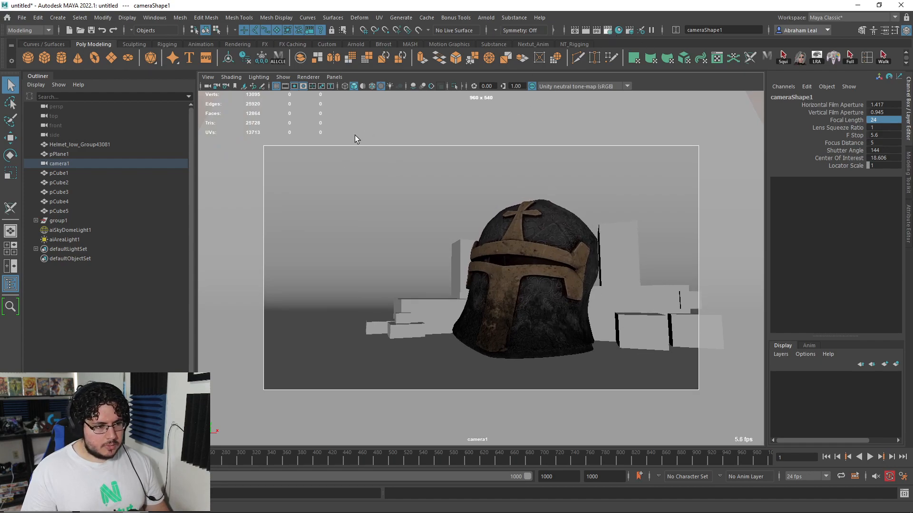
Set the Arnold render device to GPU and expand the Adaptive Sampling settings, then minimize Render Settings
click(178, 103)
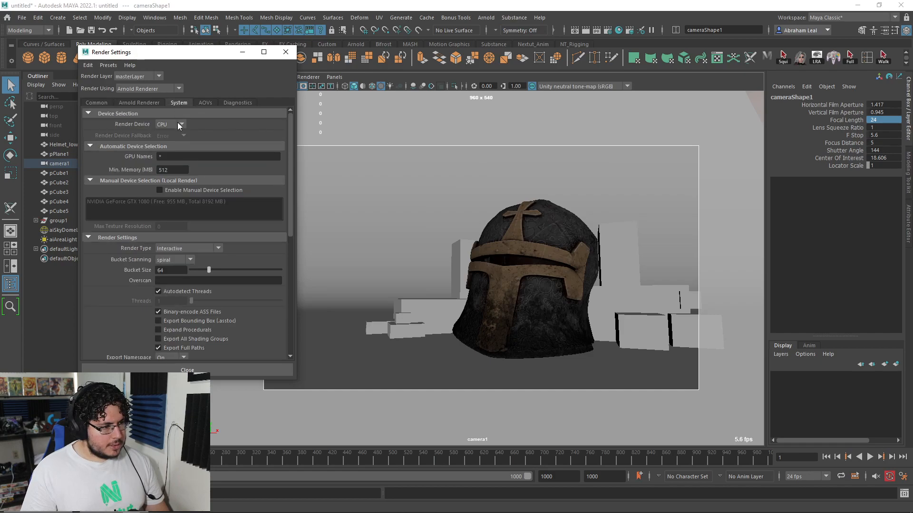
click(171, 144)
click(150, 103)
click(135, 228)
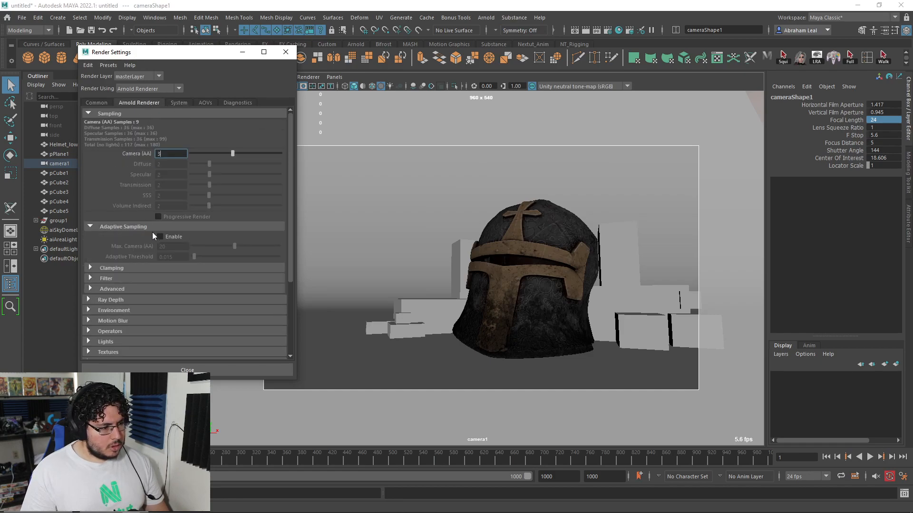
click(243, 53)
Nudge the helmet's camera framing and save the scene as Helmet in the Nextut_Live project's scenes folder
alt+middle_drag(563, 208, 574, 216)
alt+drag(572, 223, 567, 224)
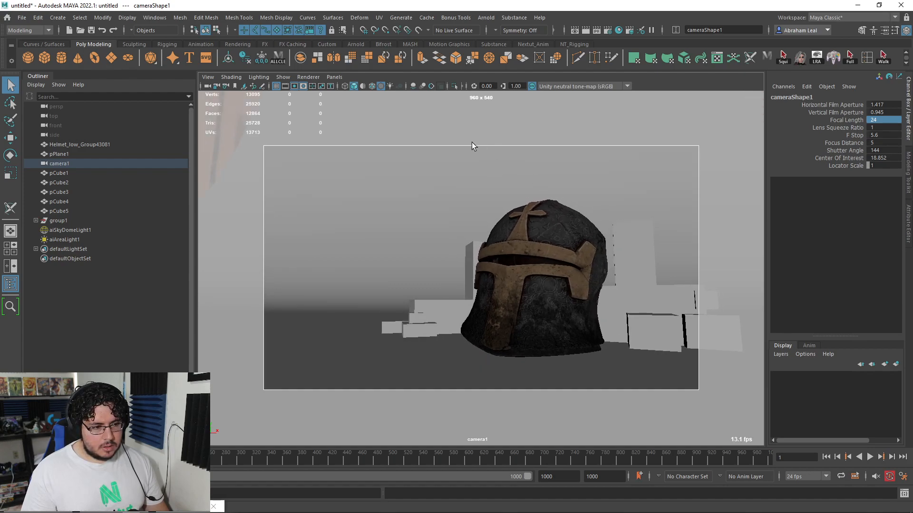
key(ctrl+shift+s)
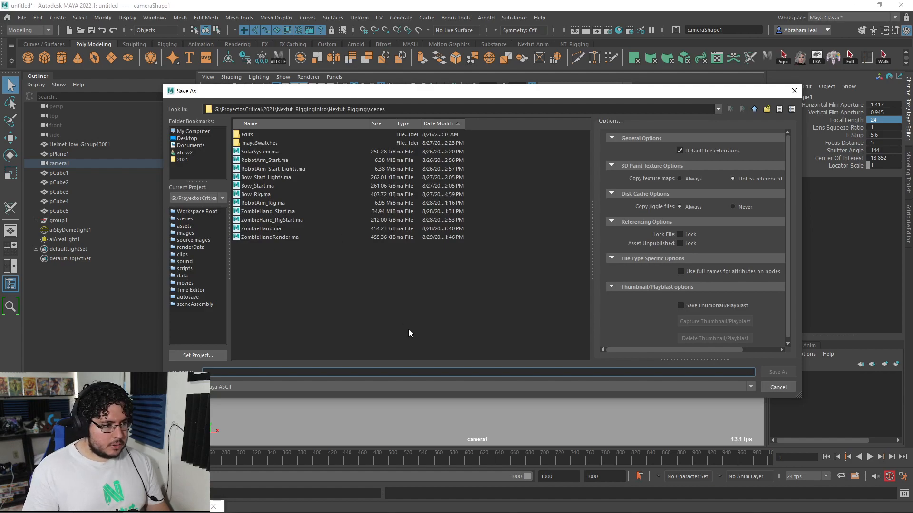
click(754, 109)
click(754, 108)
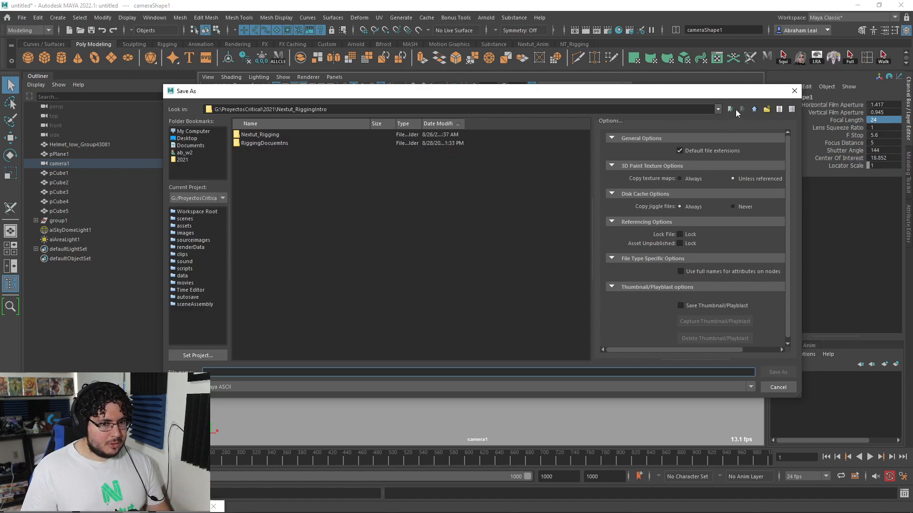
click(754, 109)
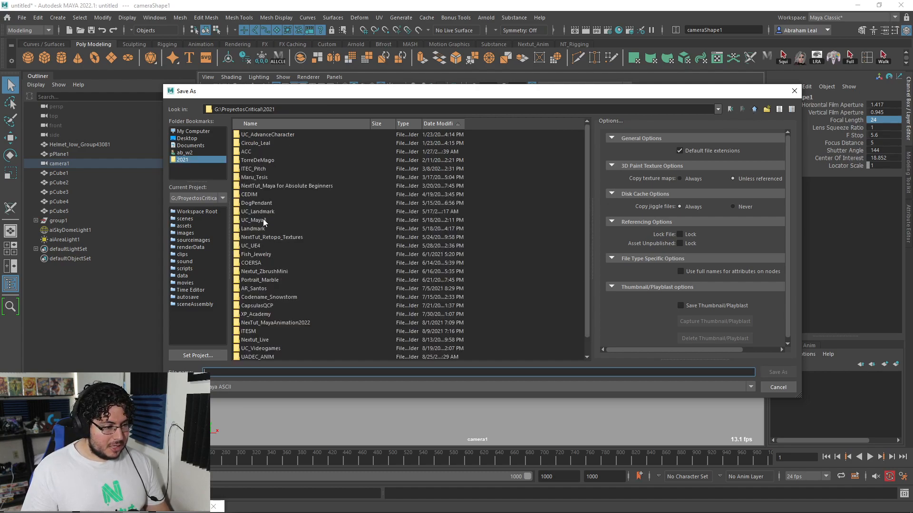
scroll(262, 310, down, 1)
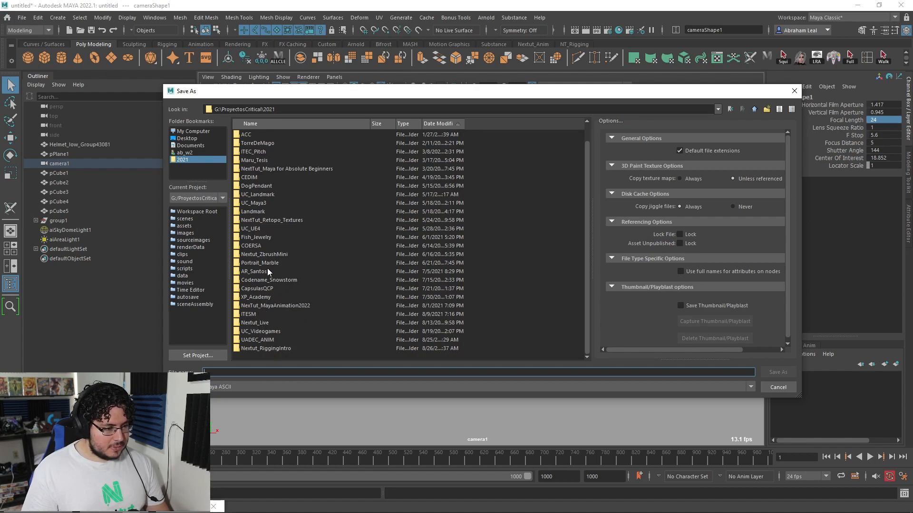
double_click(254, 323)
double_click(250, 237)
click(247, 374)
text(Hel)
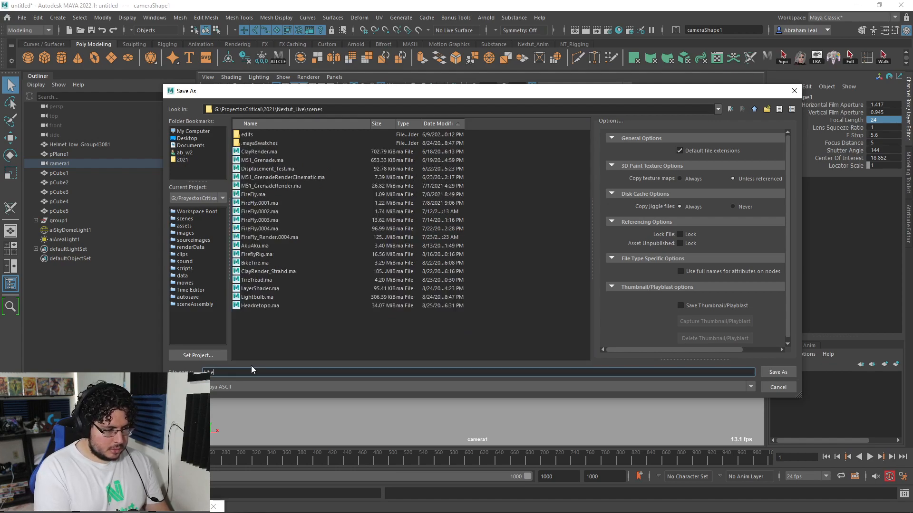
text(met)
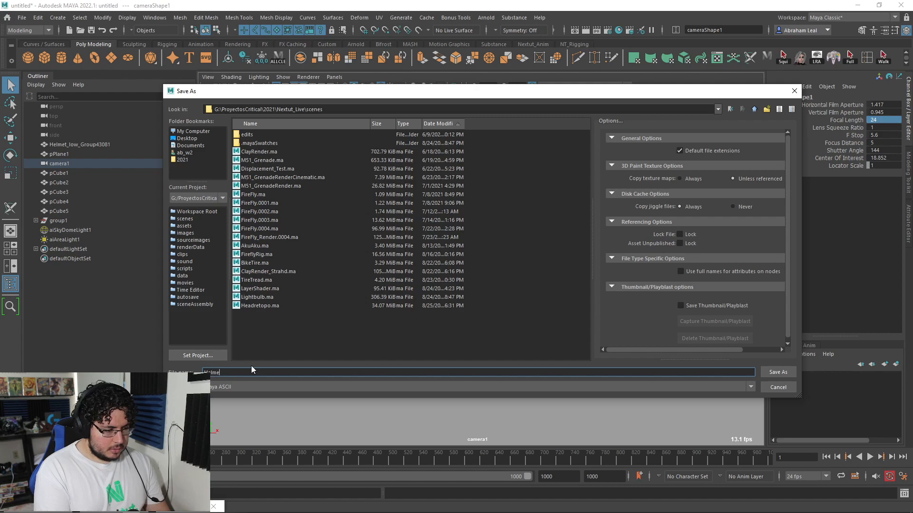
key(Return)
Set the Maya project to the Nextut_Live folder
click(21, 17)
click(56, 303)
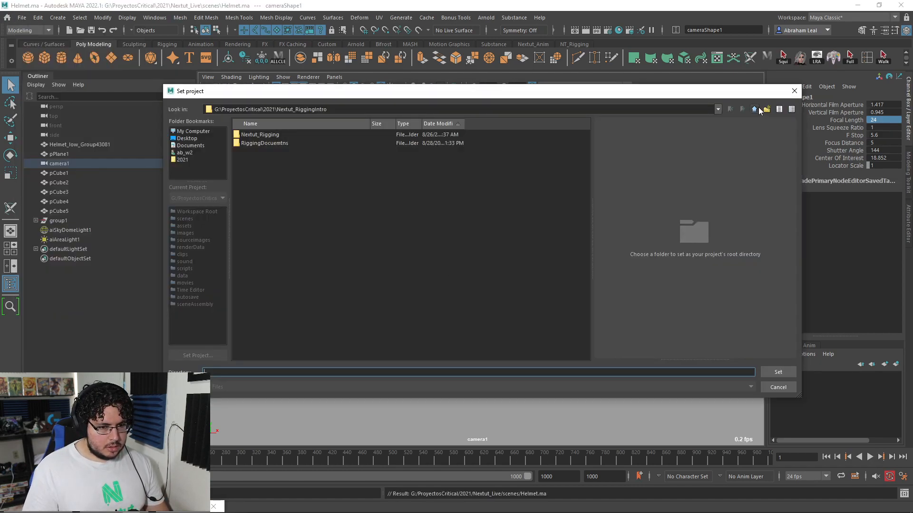
click(754, 109)
scroll(269, 313, down, 1)
click(278, 326)
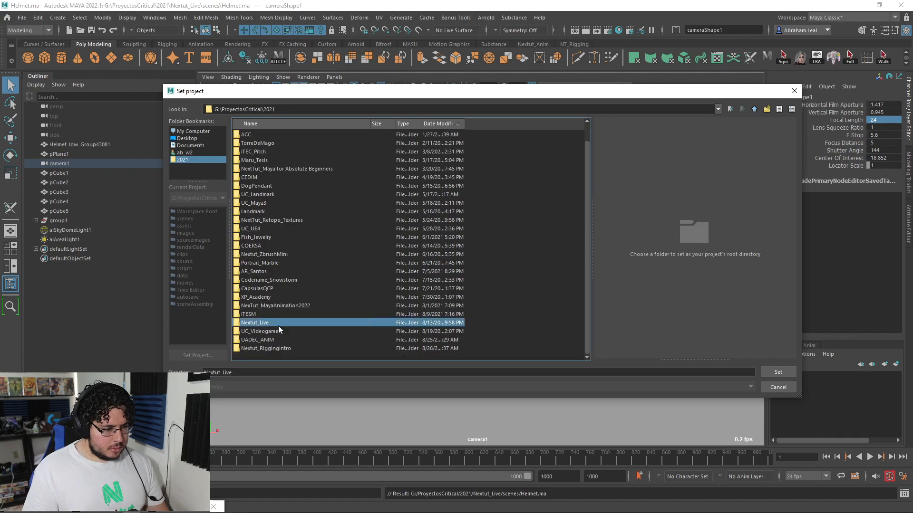
click(792, 370)
Fine-tune the camera1 framing of the helmet and open the Arnold RenderView
alt+right_drag(592, 275, 597, 275)
alt+middle_drag(597, 276, 600, 273)
alt+right_drag(600, 273, 596, 272)
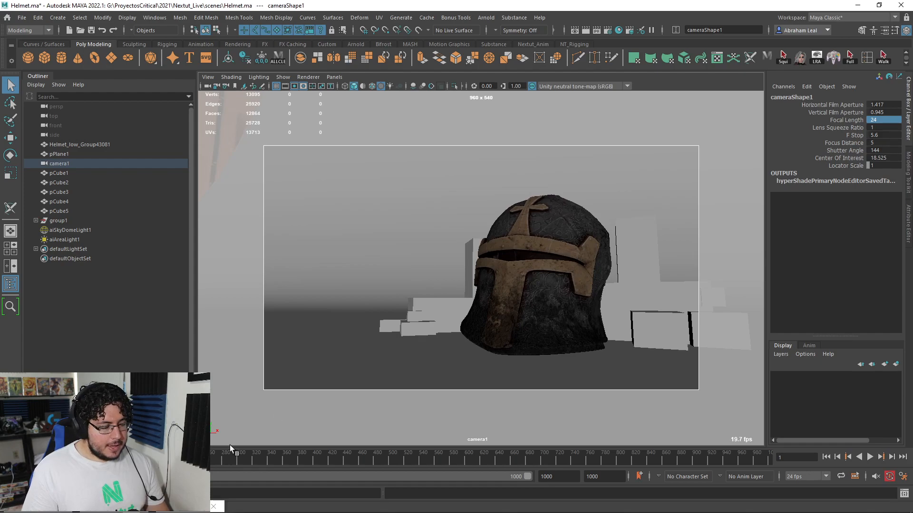
click(486, 18)
click(502, 34)
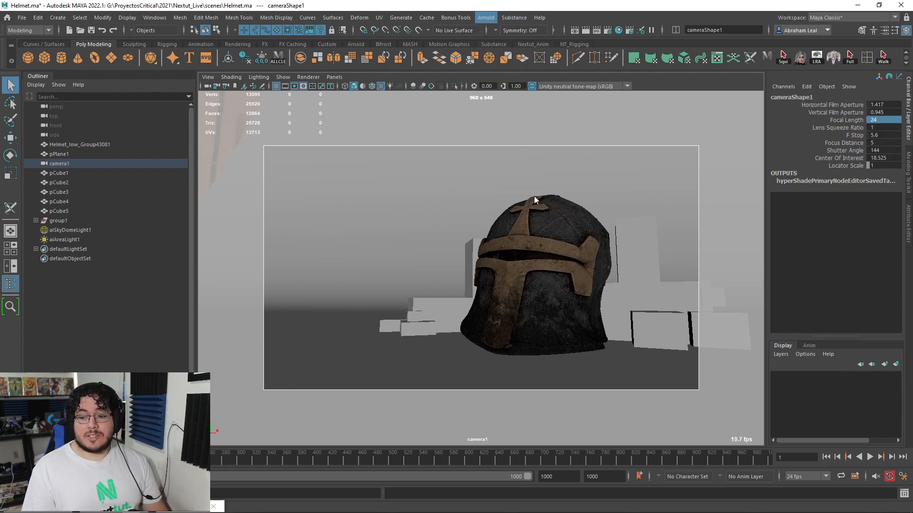